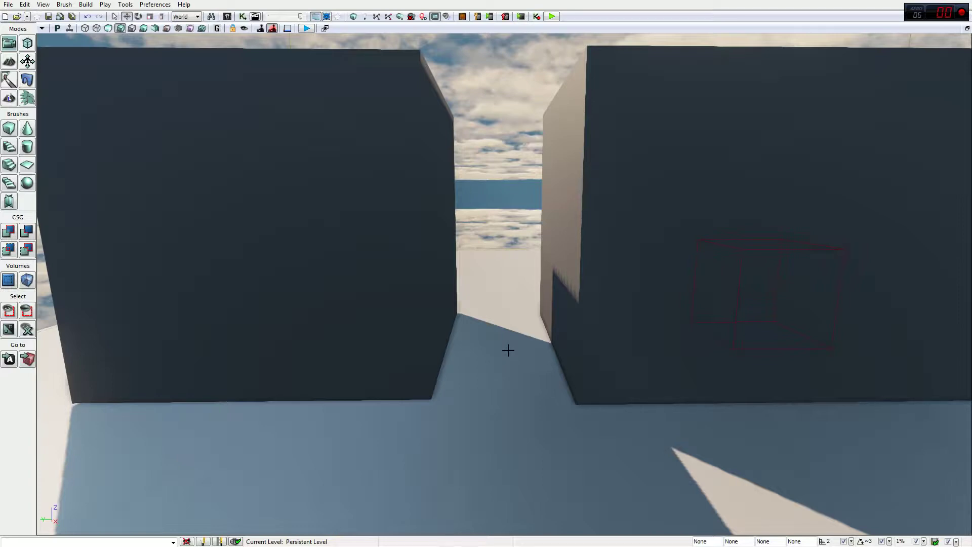
Open the Content Browser and filter the door assets to show Static Meshes only, excluding Sound Cues.
click(227, 16)
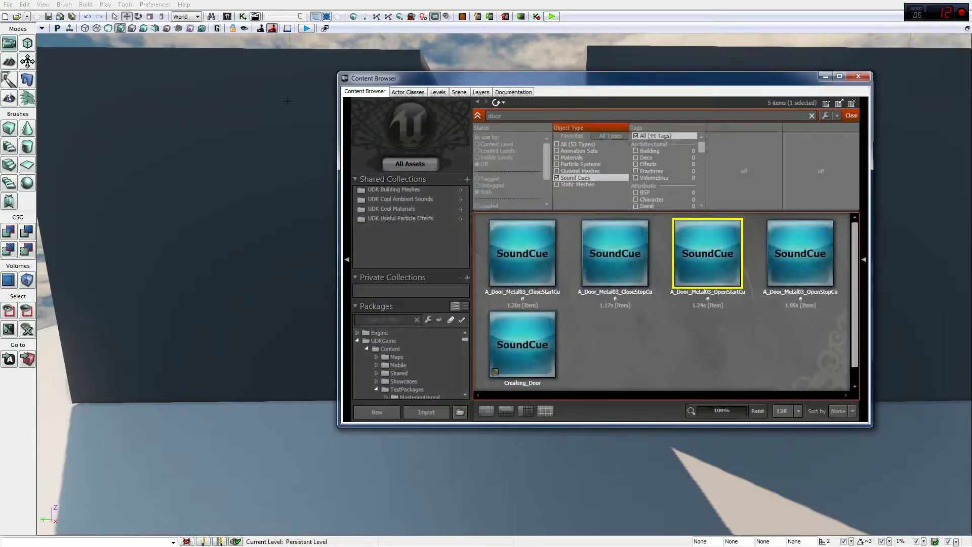
click(589, 185)
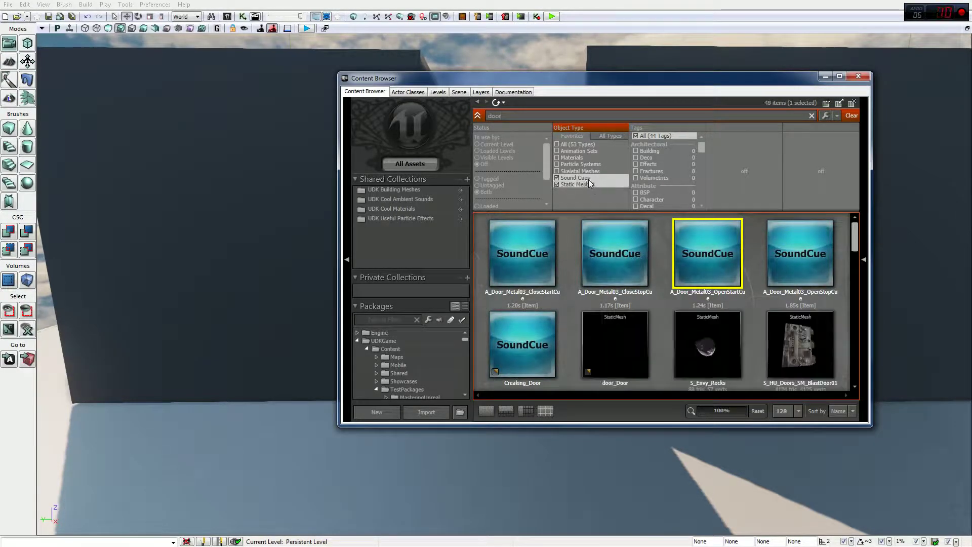
click(585, 178)
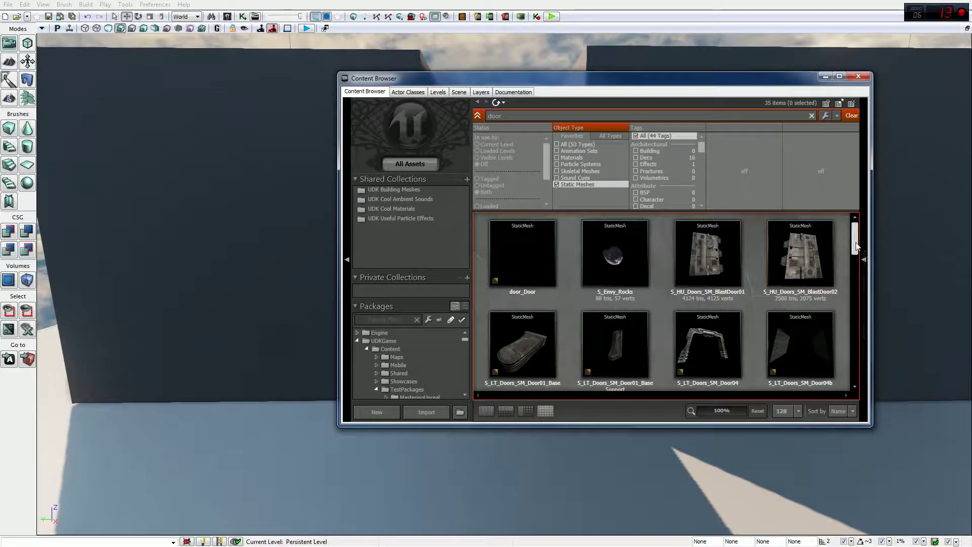
Place the S_HU_Doors_SM_BlastDoor01 and S_HU_Doors_SM_BlastDoor02 meshes on the floor by the gap between the walls, and close the Content Browser.
mouse_move(722, 249)
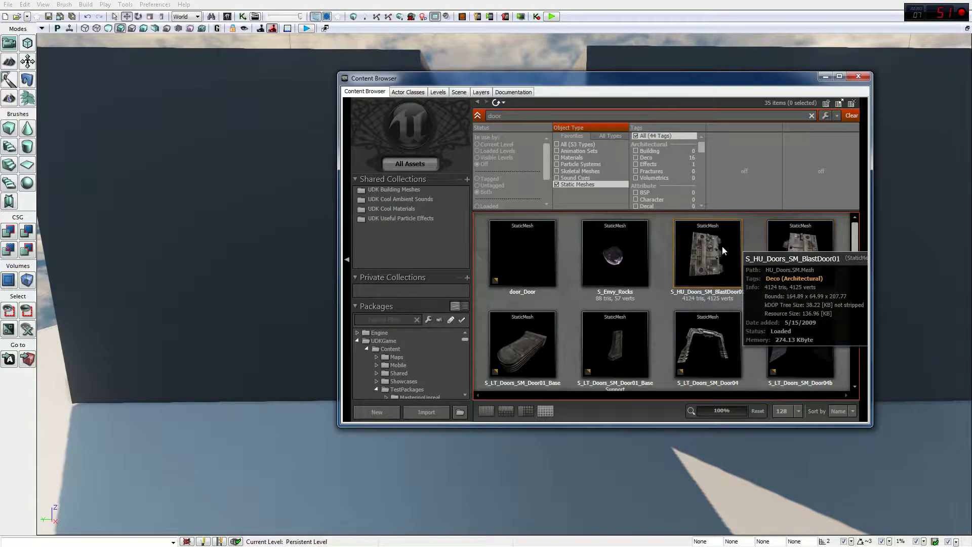
click(716, 256)
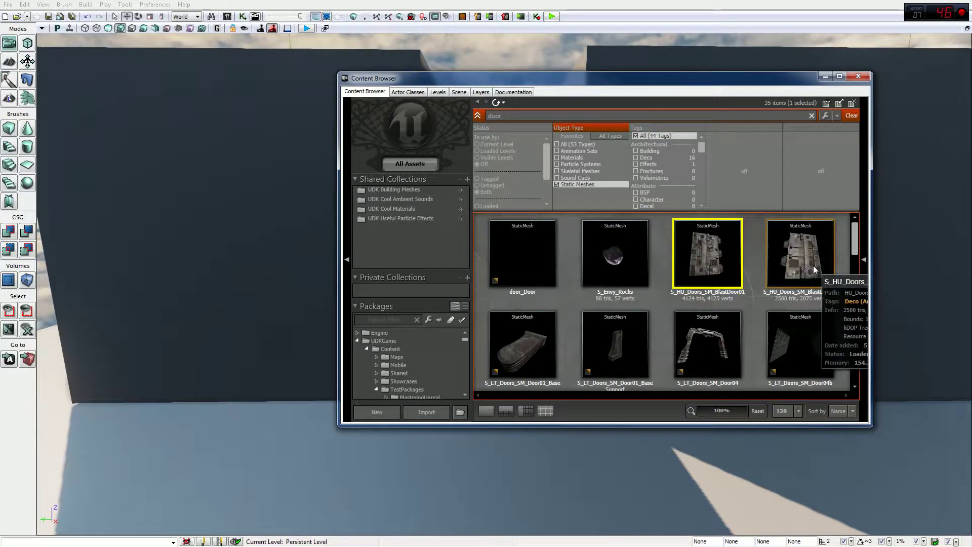
click(813, 265)
click(724, 263)
click(804, 283)
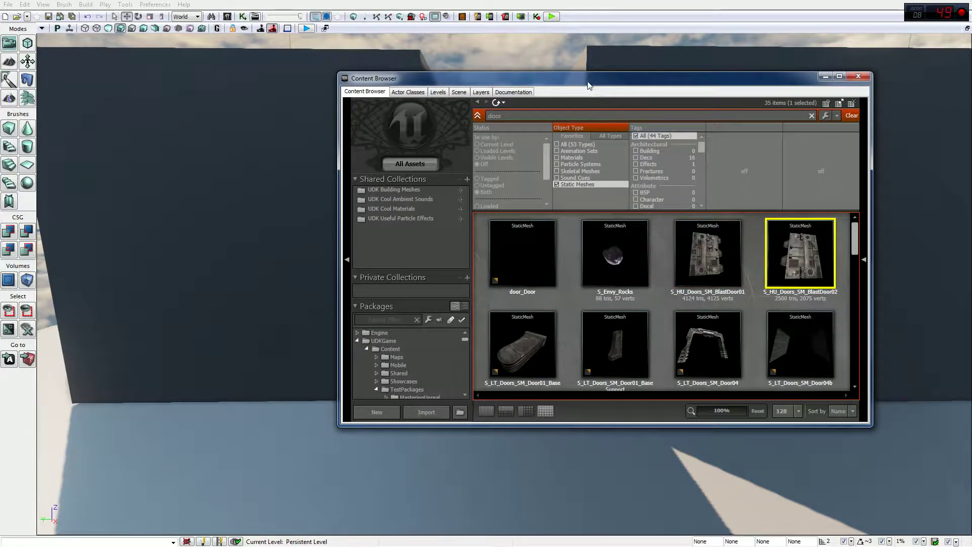
drag(589, 86, 726, 81)
drag(846, 253, 418, 402)
drag(681, 73, 574, 78)
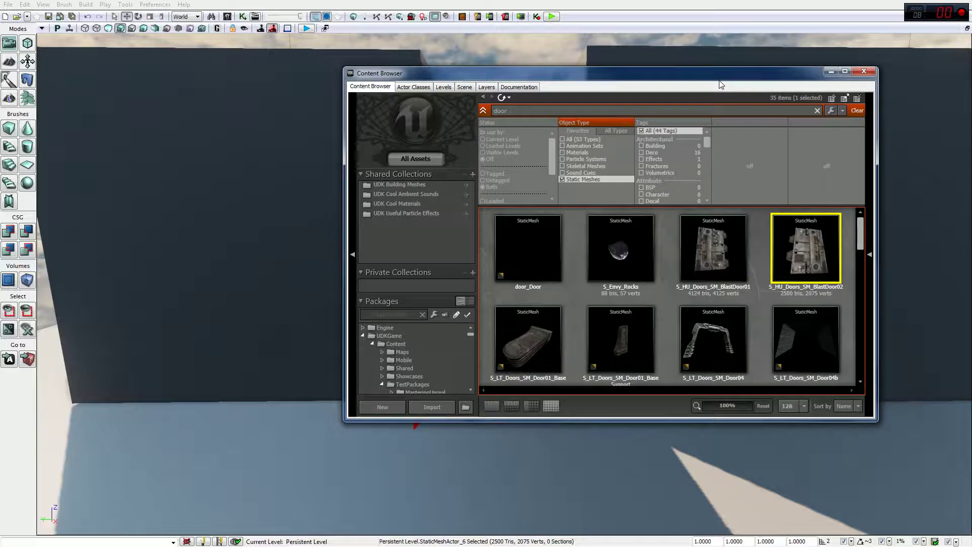
click(864, 70)
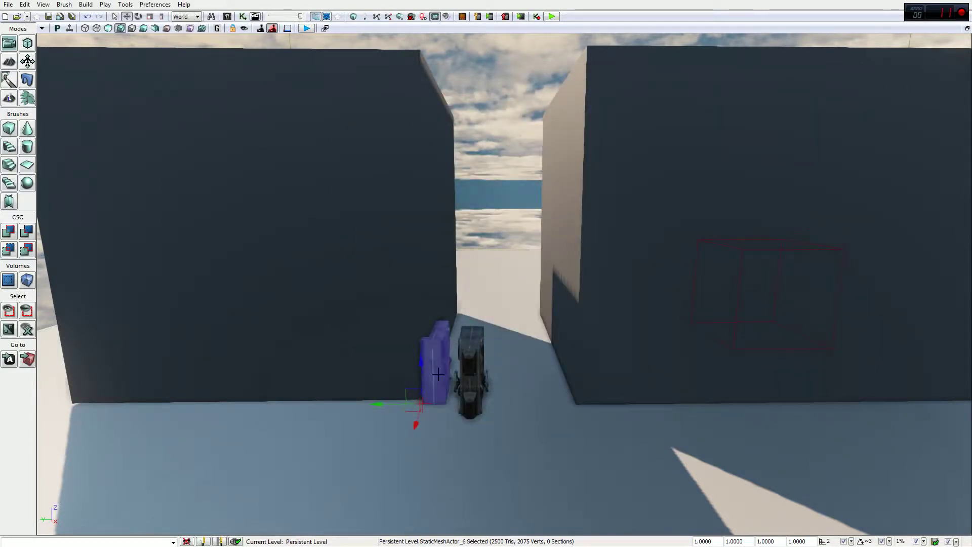
Rotate both blast door meshes so their broad faces span the gap between the walls.
key(space)
drag(439, 429, 345, 408)
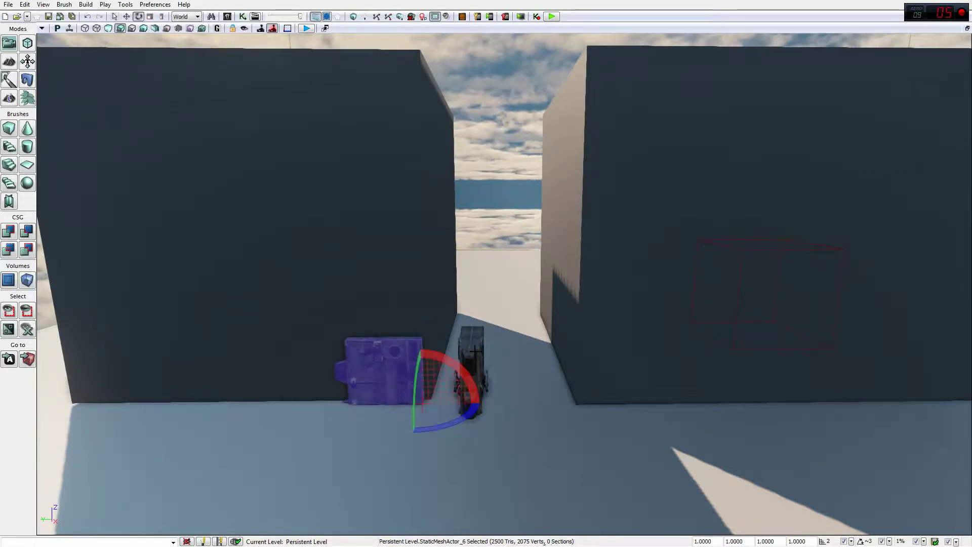
click(472, 377)
drag(467, 361, 387, 386)
Raise both door meshes, shift BlastDoor02 against the right-hand wall of the gap, and lower it to the floor.
key(space)
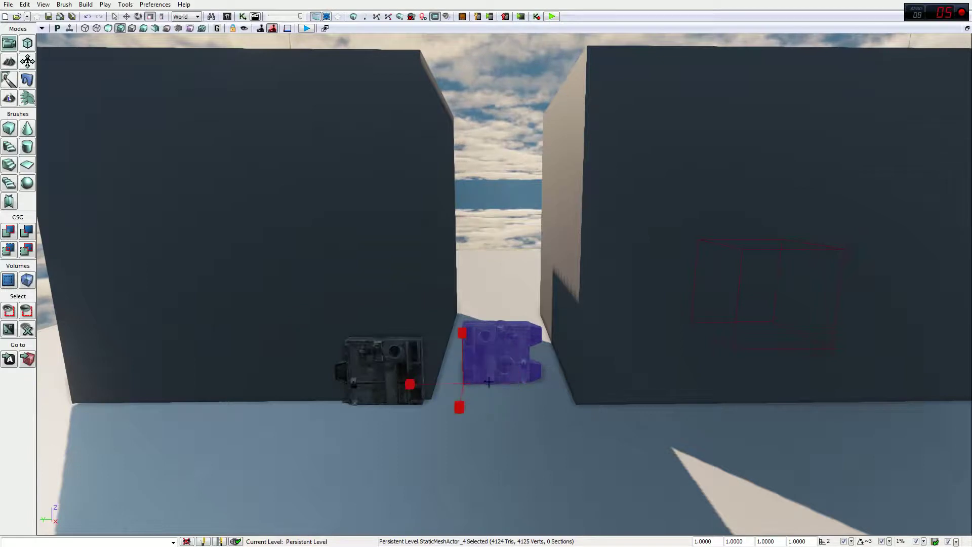
key(space)
key(space)
drag(463, 347, 463, 293)
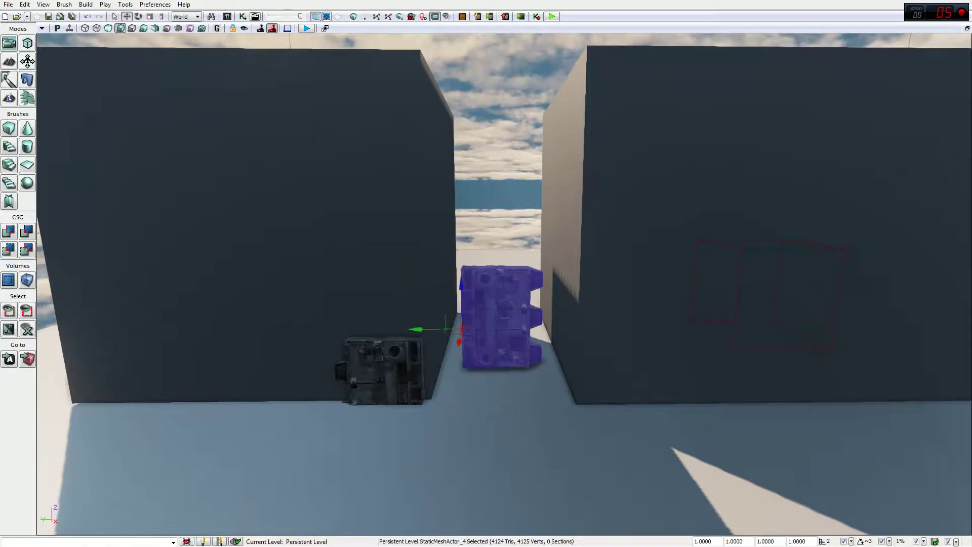
click(380, 377)
drag(421, 359, 433, 283)
drag(372, 337, 546, 340)
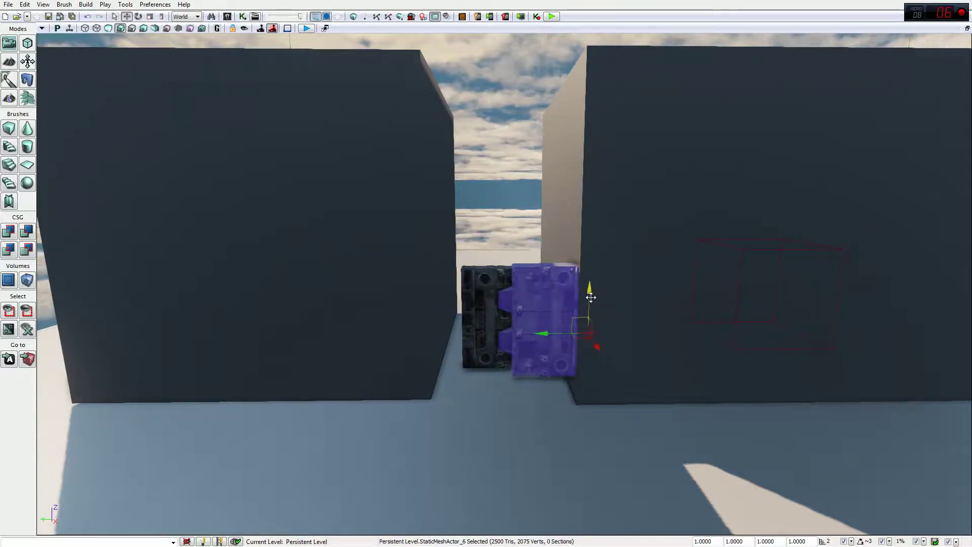
drag(589, 313, 588, 342)
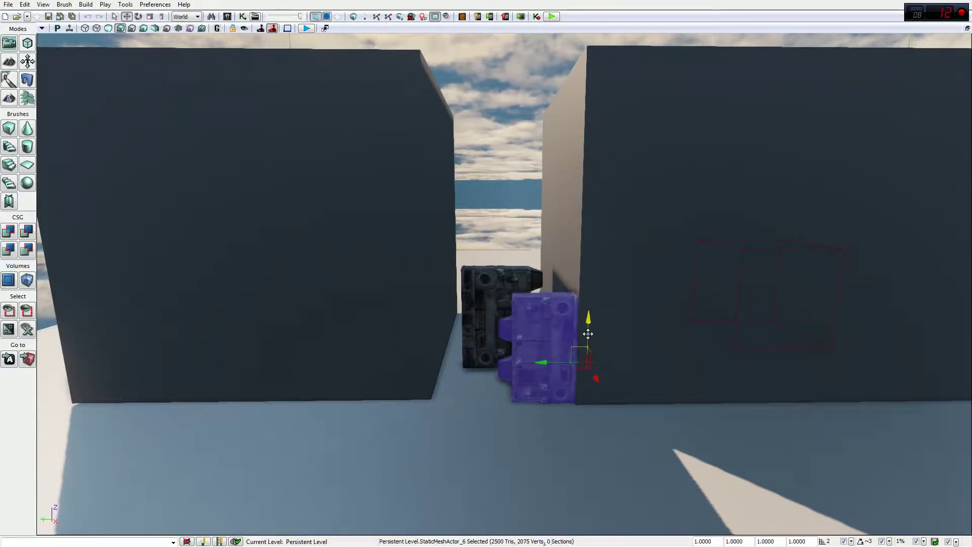
right_drag(588, 341, 585, 401)
key(w)
key(s)
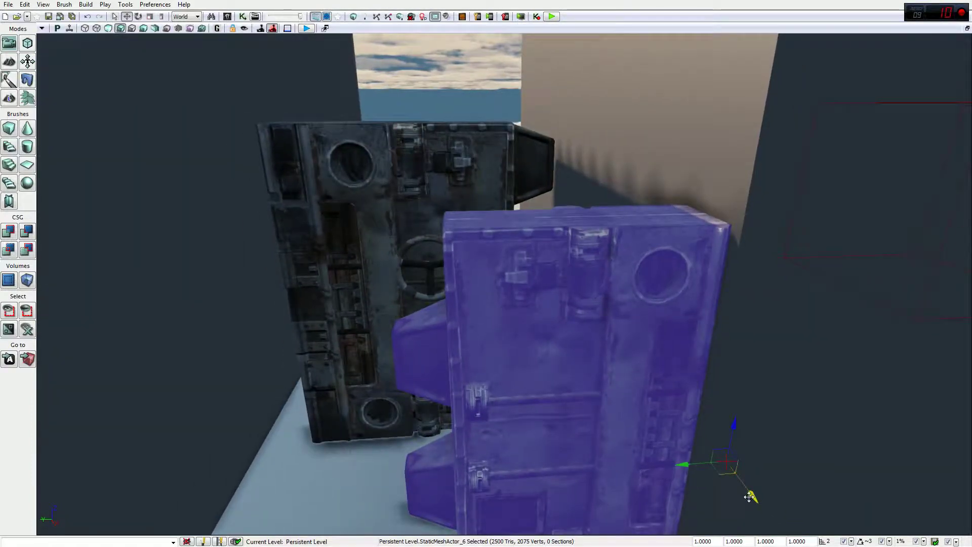
key(d)
right_drag(683, 382, 658, 414)
Lower BlastDoor01 to the floor and move it to the left wall's front edge, beside the other door half.
click(286, 233)
key(s)
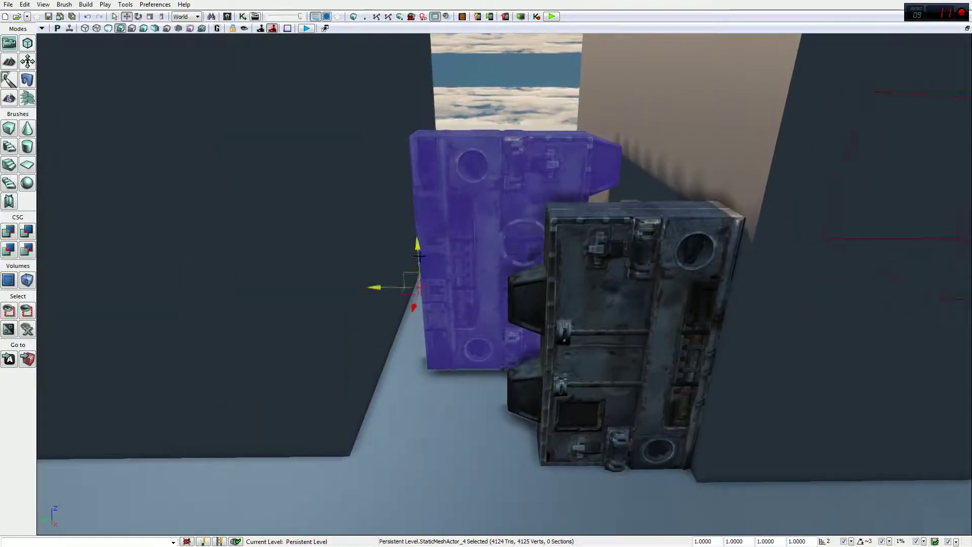
drag(418, 257, 417, 301)
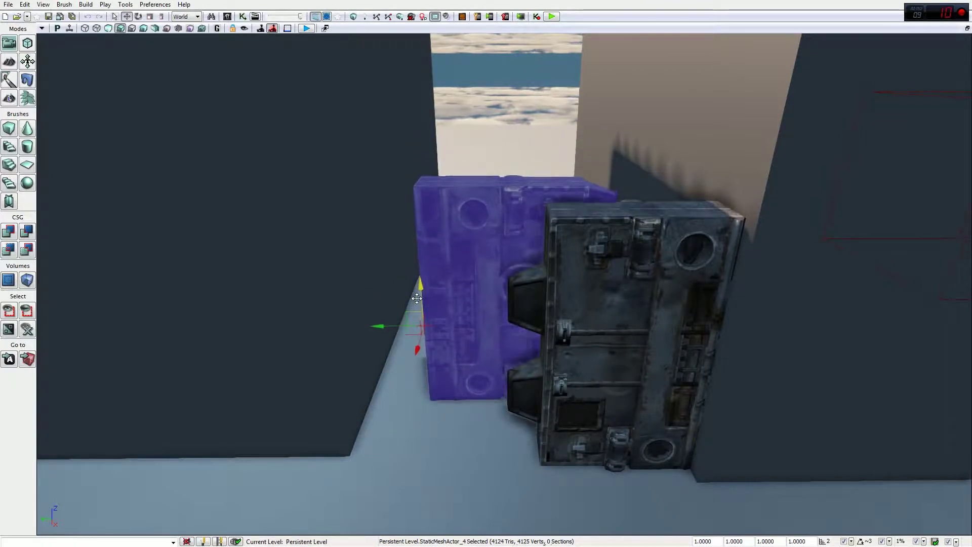
drag(376, 327, 329, 390)
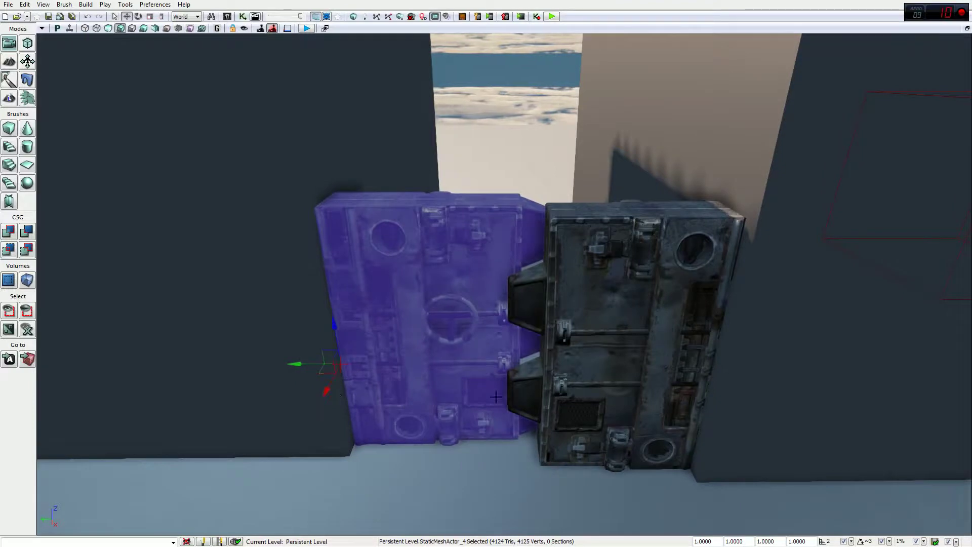
Align BlastDoor02 in depth with BlastDoor01 and slide it over until the two halves interlock across the gap.
click(638, 410)
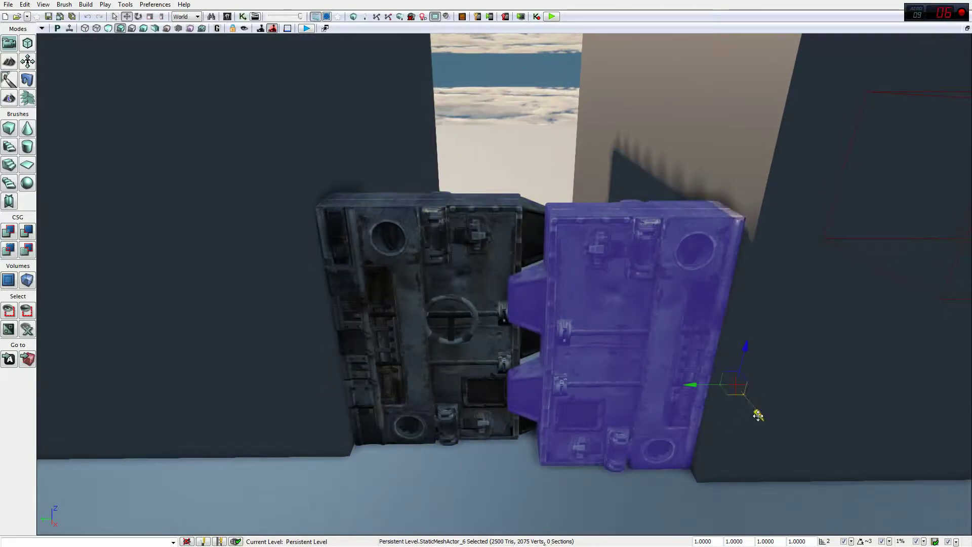
drag(757, 412, 740, 388)
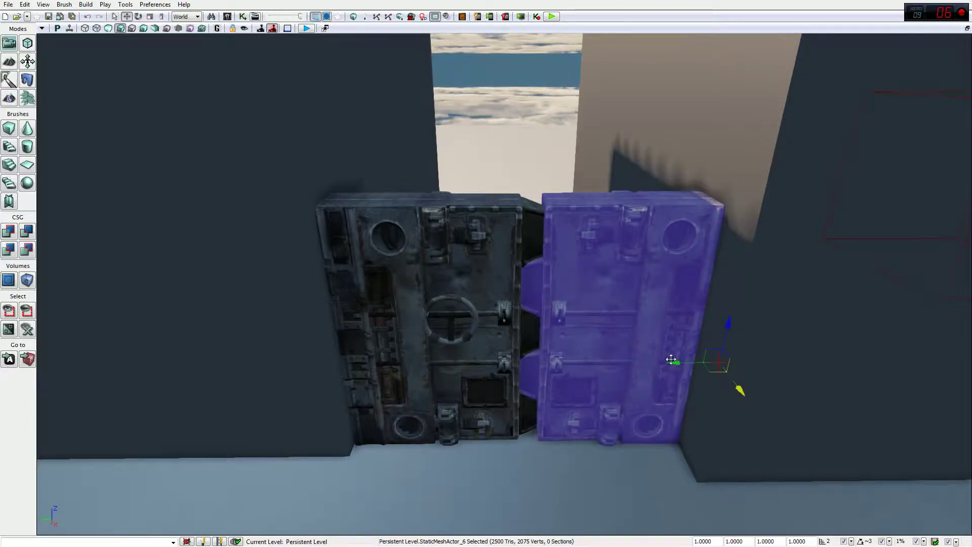
drag(679, 364, 660, 361)
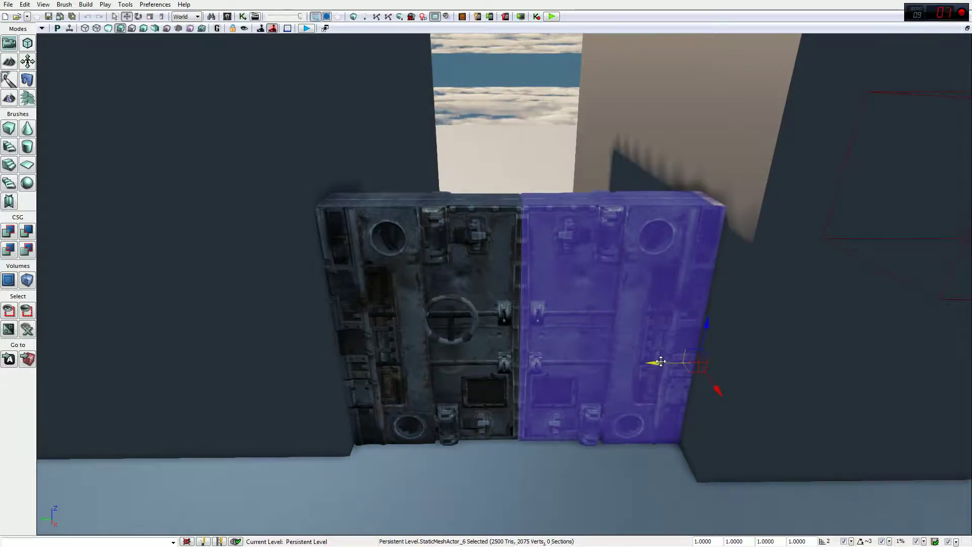
right_drag(510, 302, 516, 264)
key(w)
key(s)
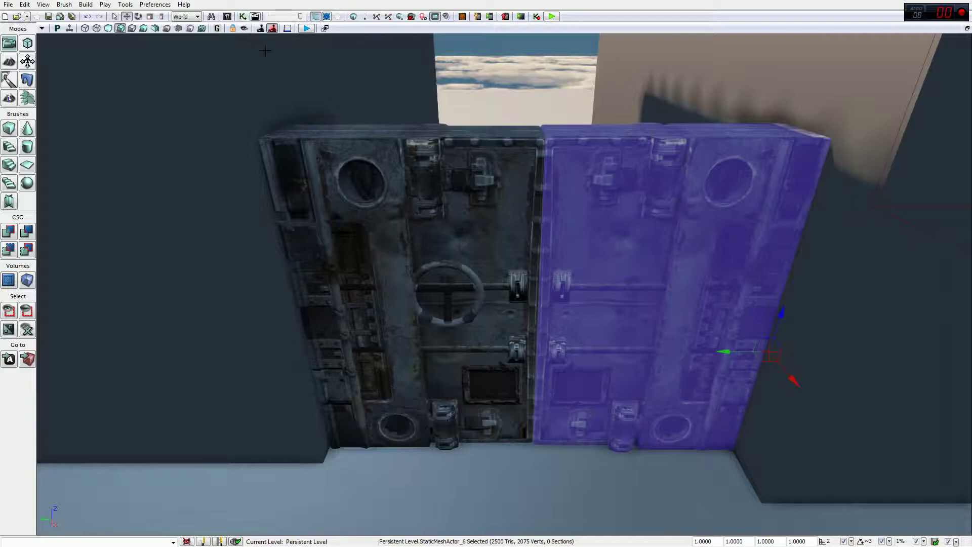
Open Kismet and add a new Matinee node to the main sequence, placed near the top of the graph.
click(242, 18)
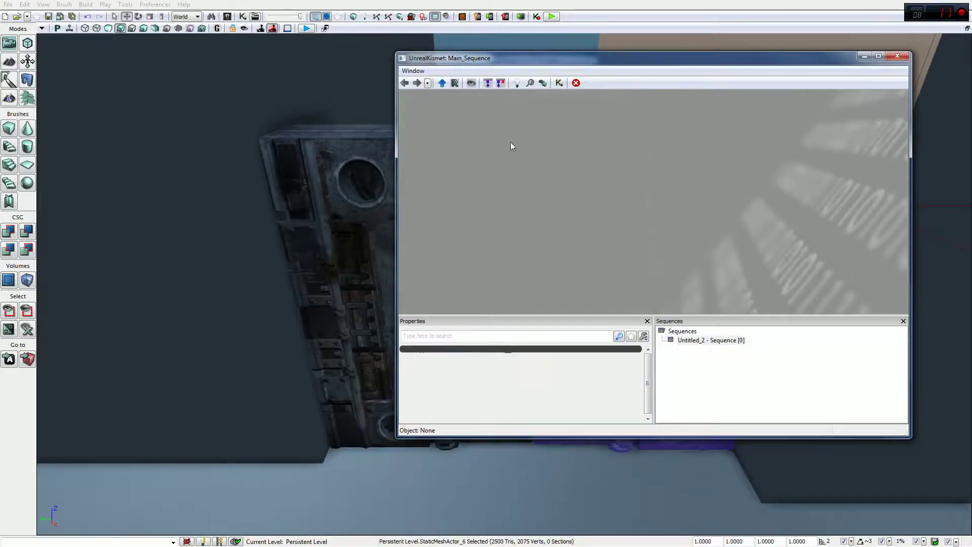
drag(573, 61, 213, 74)
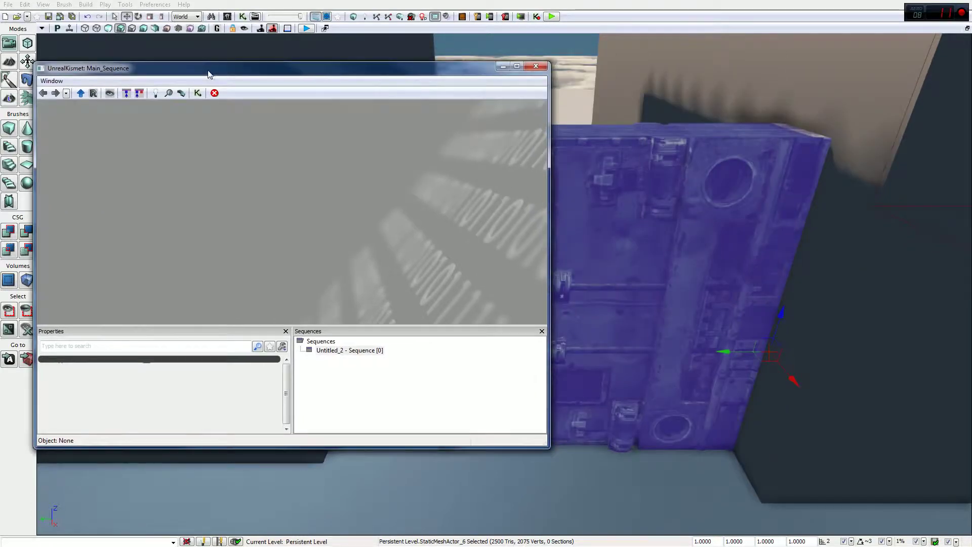
right_click(275, 209)
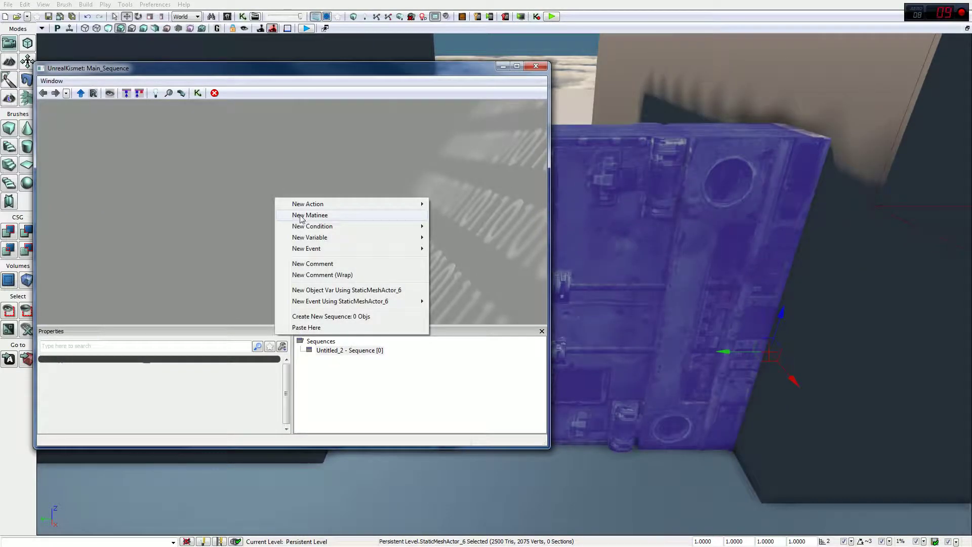
click(300, 215)
drag(309, 213, 292, 155)
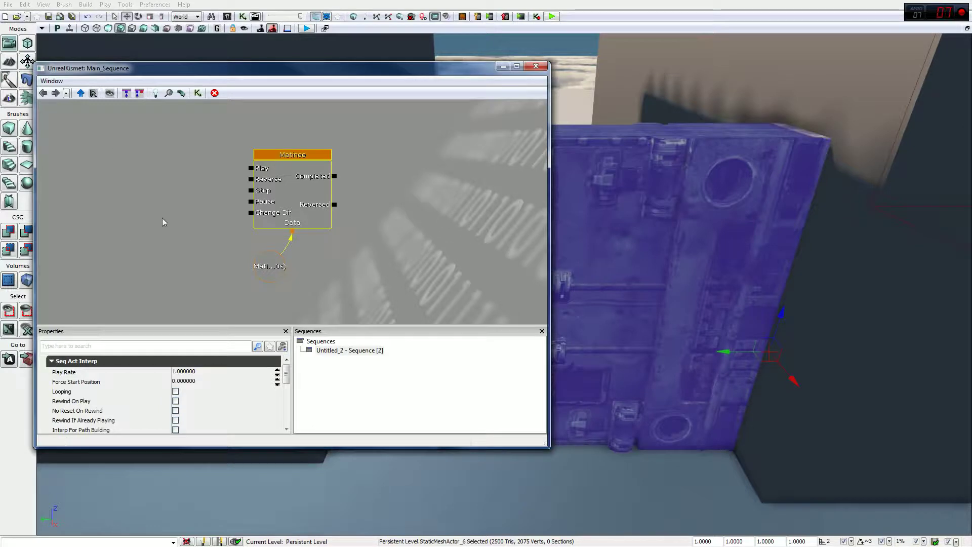
Open the Matinee node in its editor, close the Kismet window, and arrange the view so both doors are visible.
double_click(289, 195)
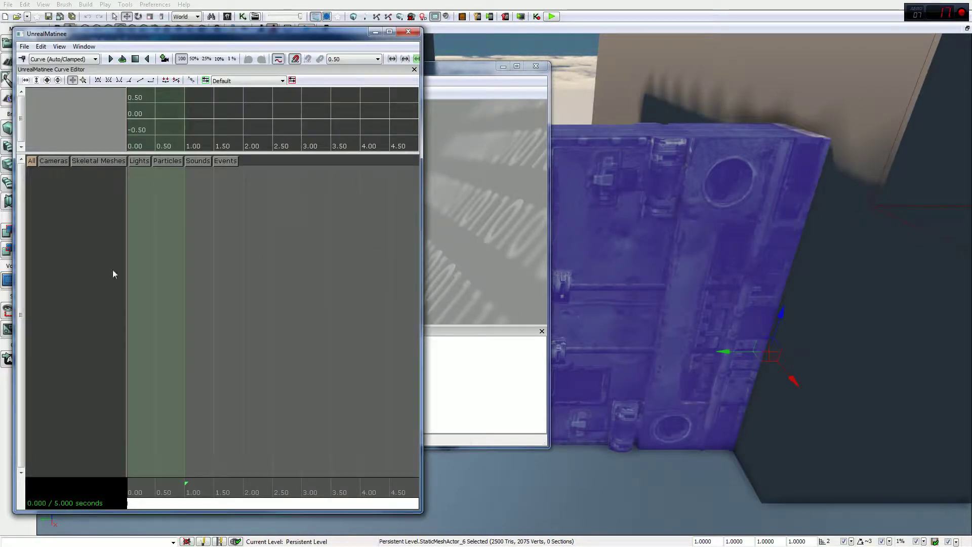
click(536, 65)
drag(312, 39, 301, 19)
drag(551, 176, 548, 224)
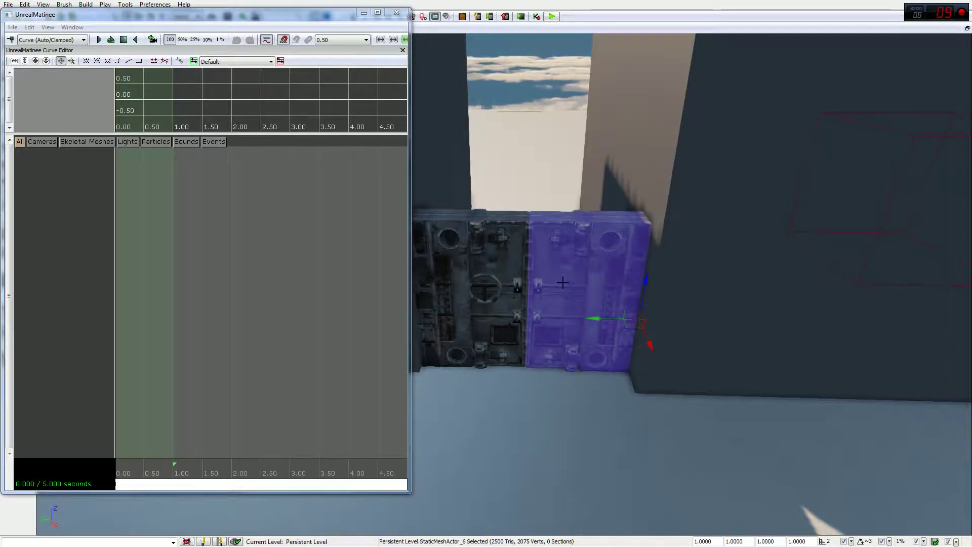
Add a new empty group named Door_Right for the selected right door half.
right_click(48, 164)
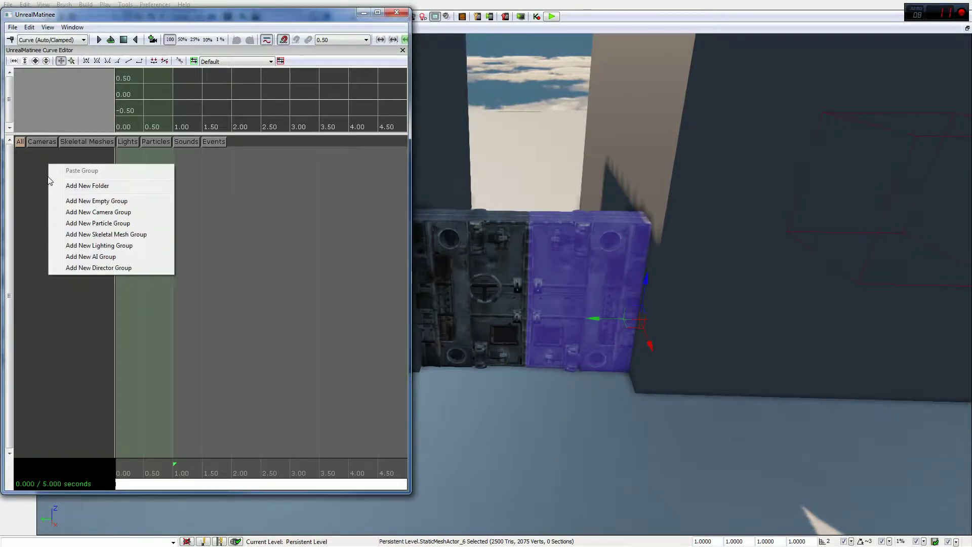
click(70, 202)
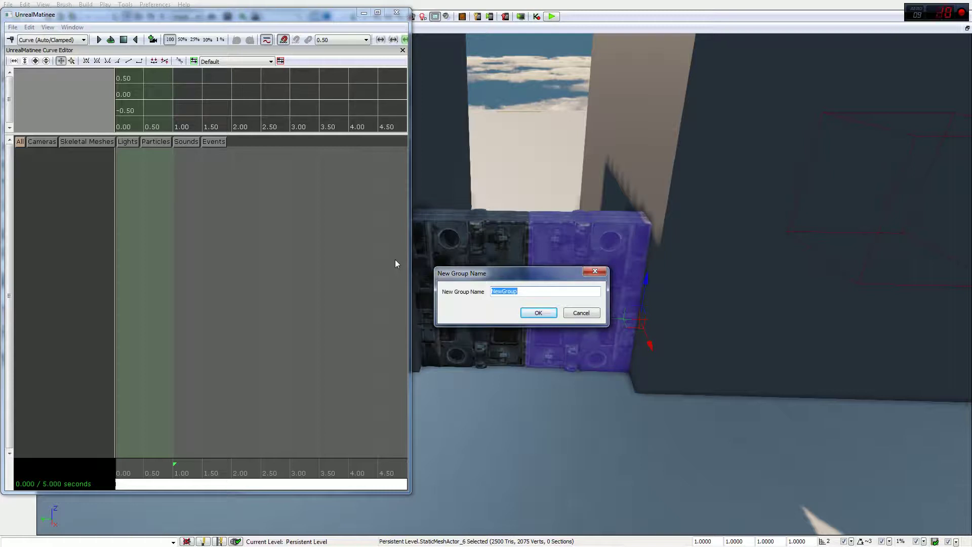
text(Door_Right)
click(539, 312)
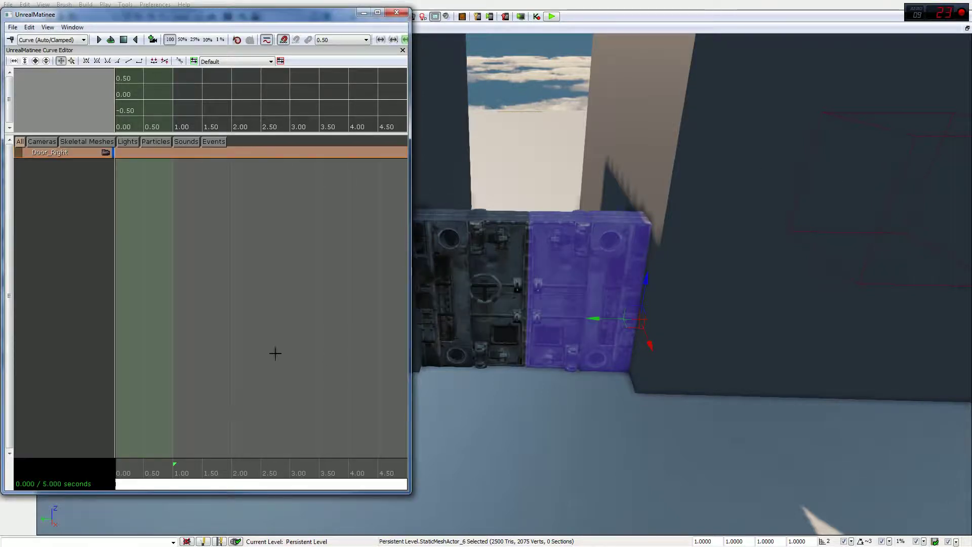
right_click(71, 156)
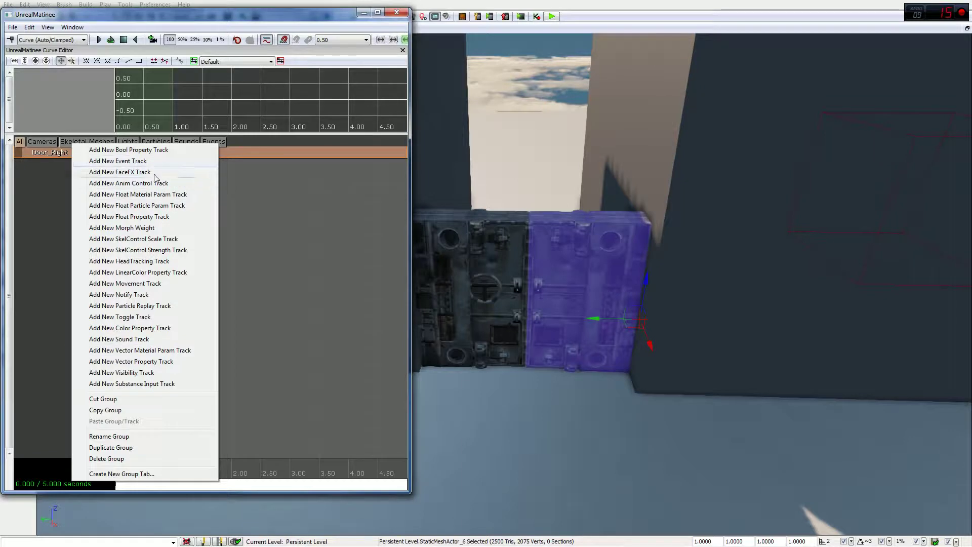
click(43, 194)
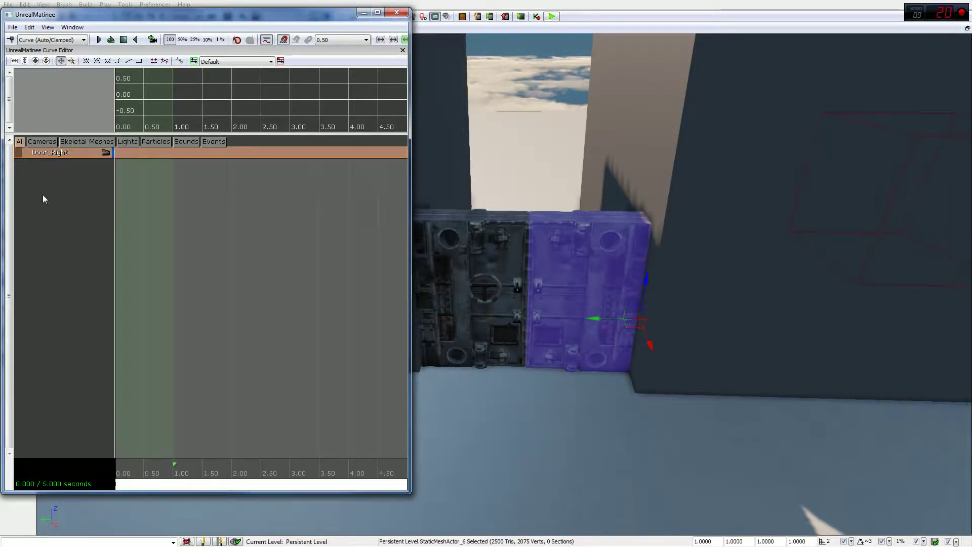
click(42, 195)
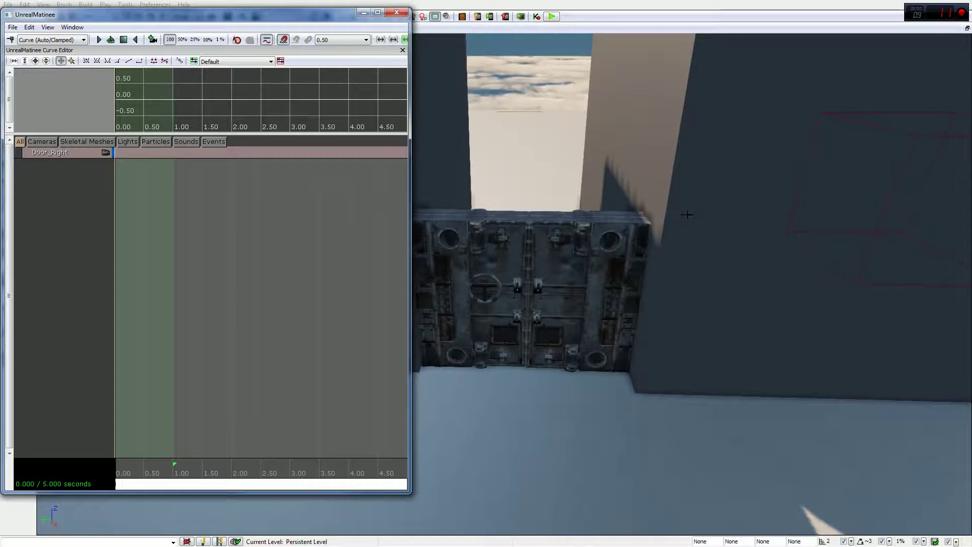
Try to add a new movement track to the Door_Right group without confirming its creation, and delete the group from the Matinee.
click(80, 153)
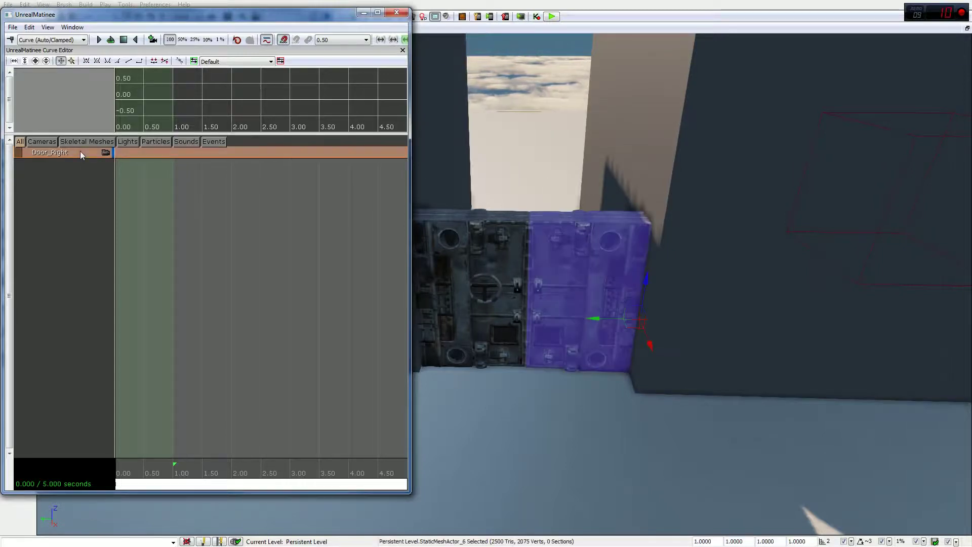
right_click(80, 151)
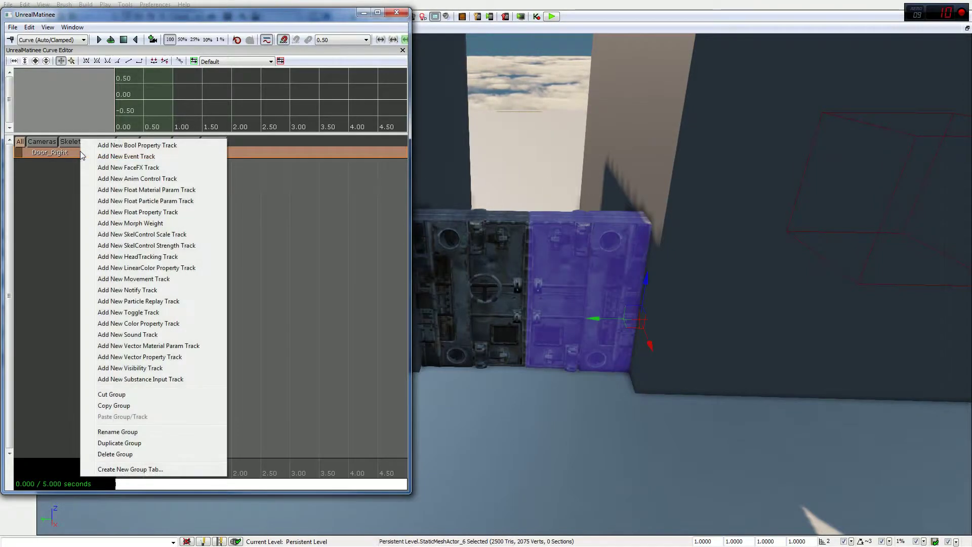
click(148, 279)
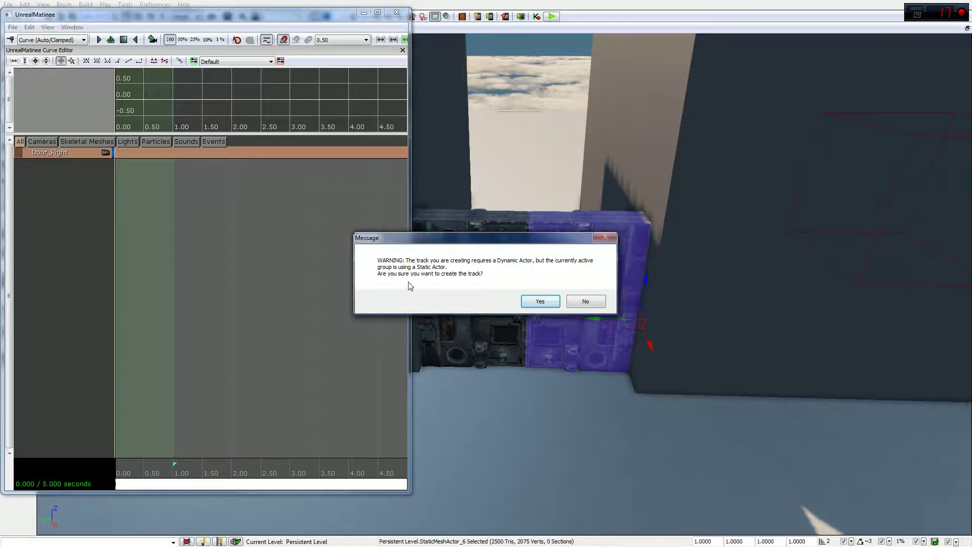
click(580, 303)
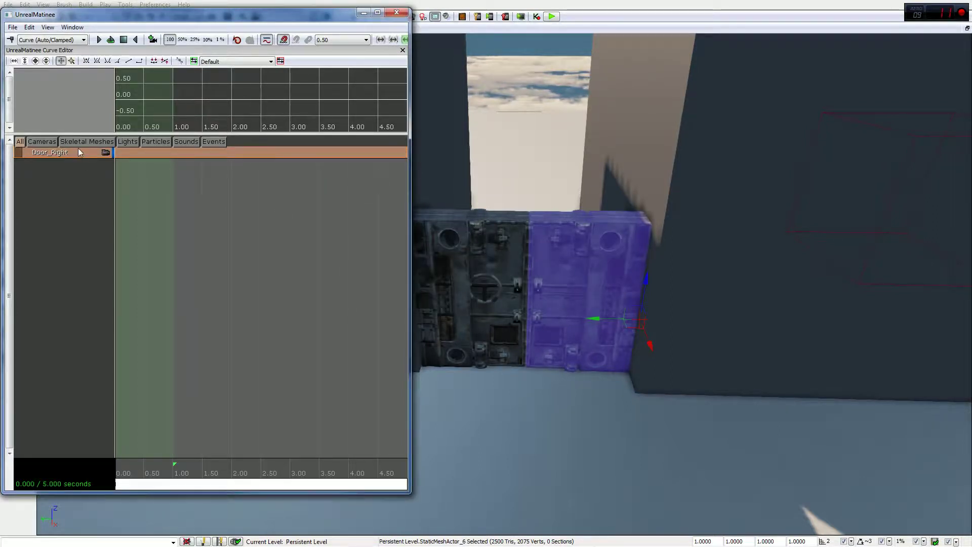
key(Delete)
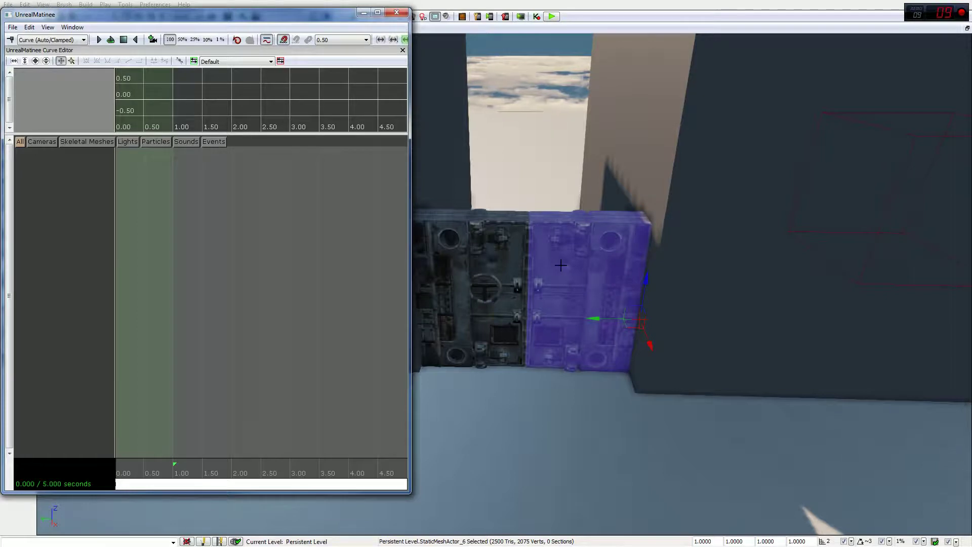
Open the right door half's StaticMeshActor properties for inspection, move their window aside, and close it.
right_click(561, 264)
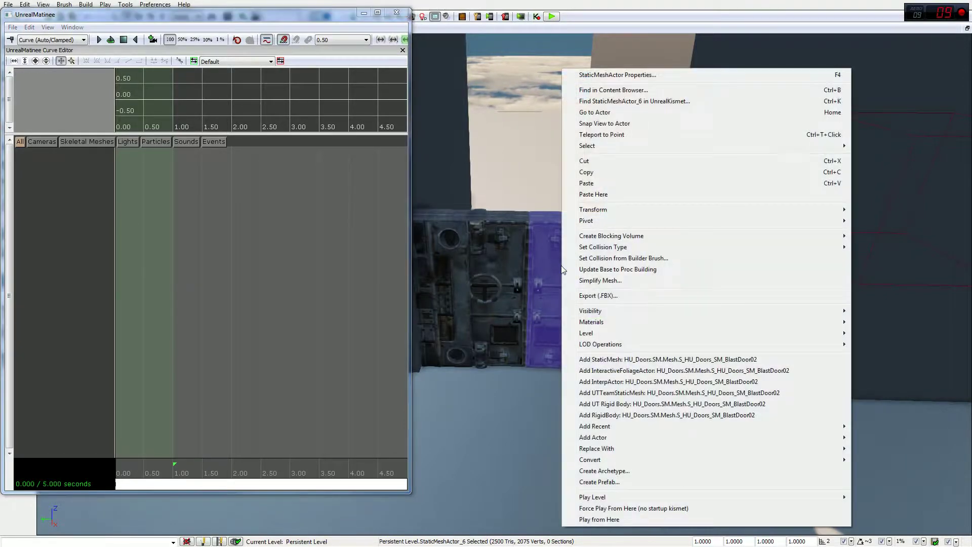
click(604, 78)
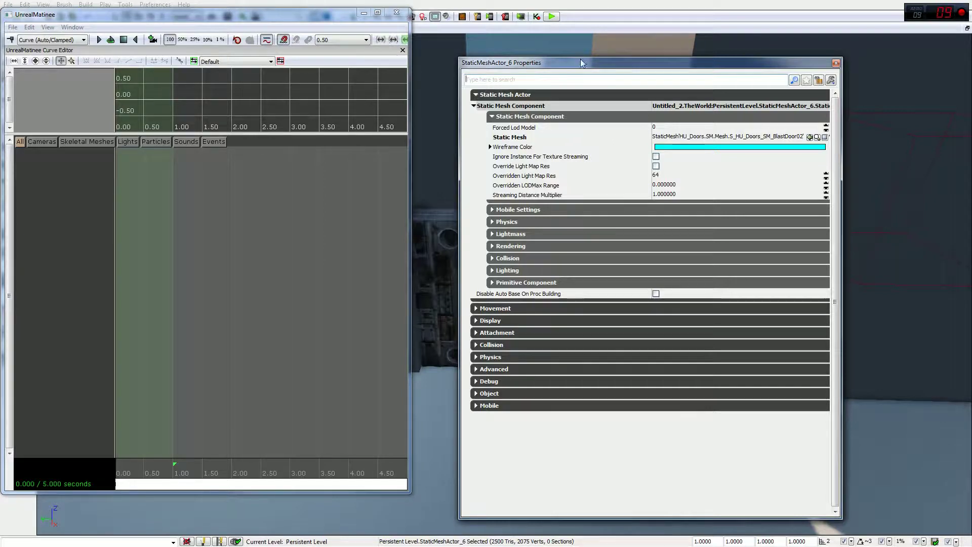
drag(577, 64, 194, 39)
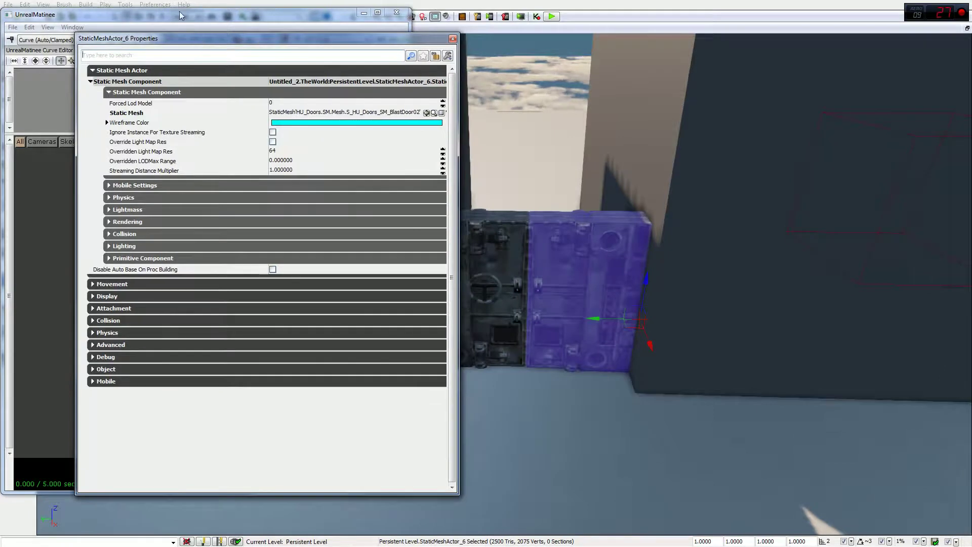
click(453, 39)
Try to convert the right door half from a StaticMeshActor to a Mover while Matinee is open.
right_click(570, 249)
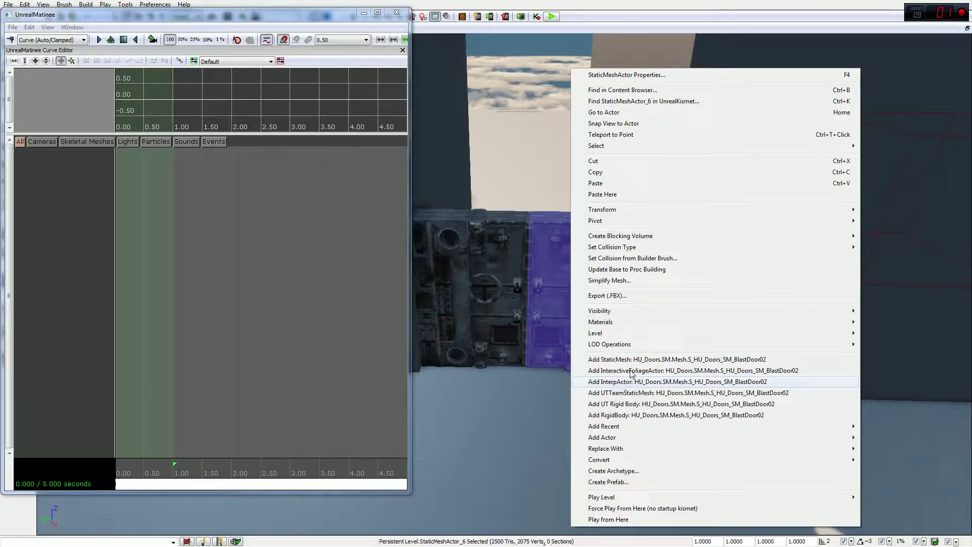
mouse_move(669, 336)
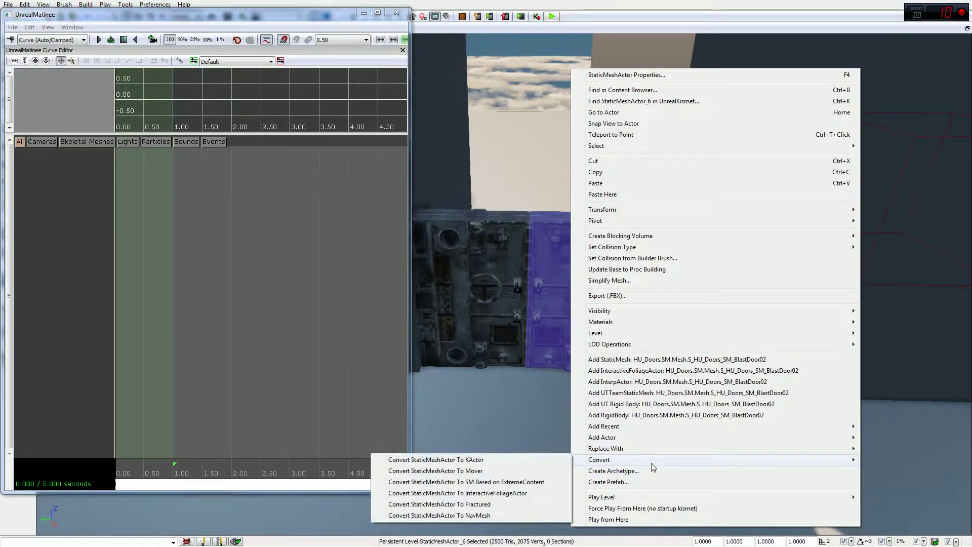
mouse_move(622, 448)
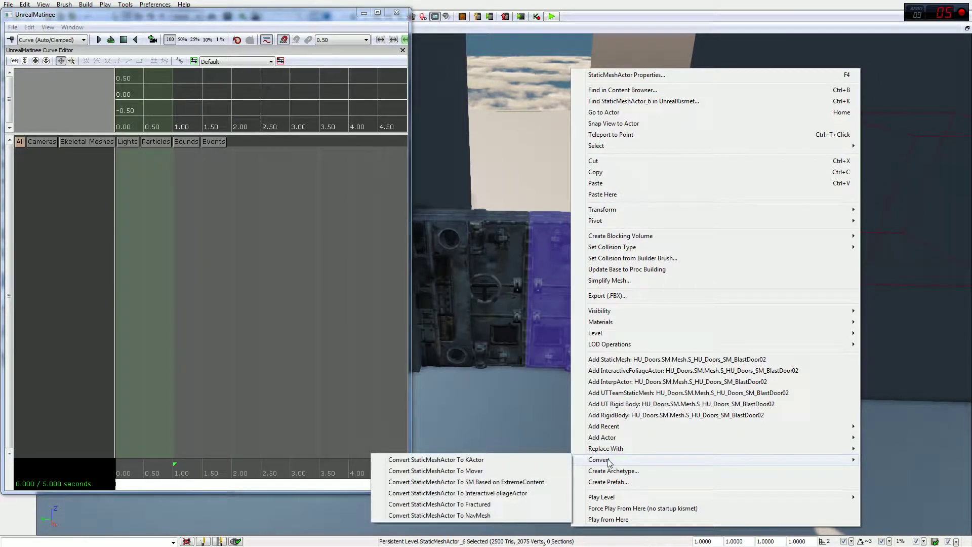
click(493, 472)
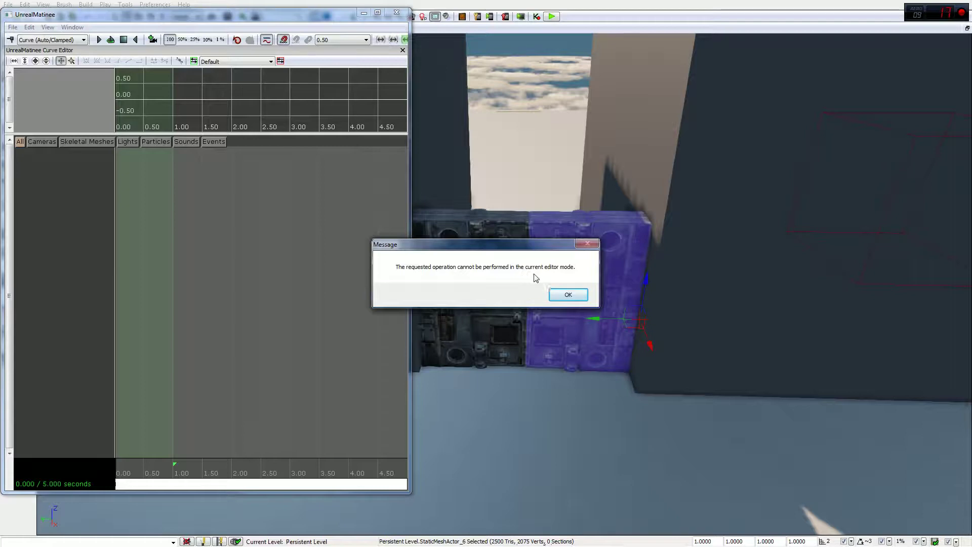
click(563, 300)
Close the Matinee editor and convert the right door half to a Mover, continuing despite its Kismet reference.
click(397, 13)
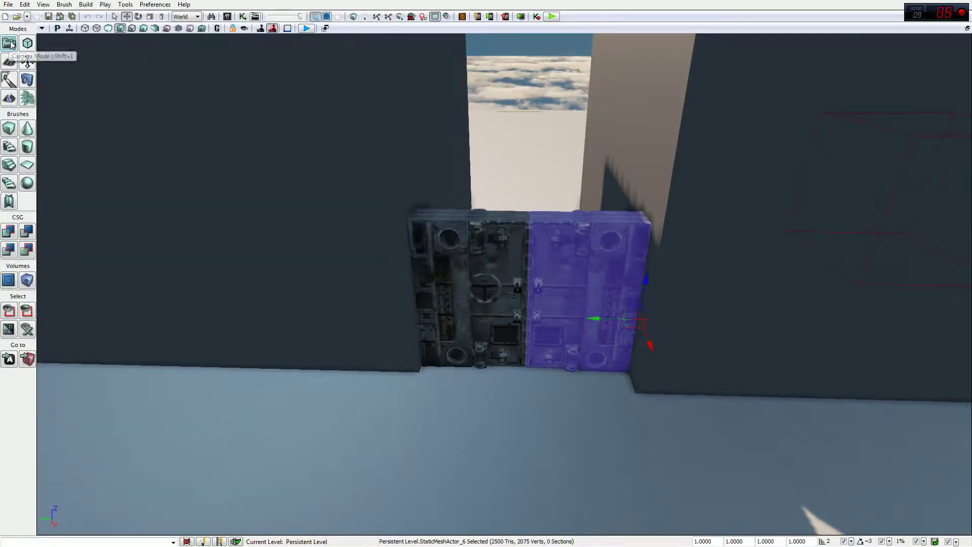
right_click(583, 243)
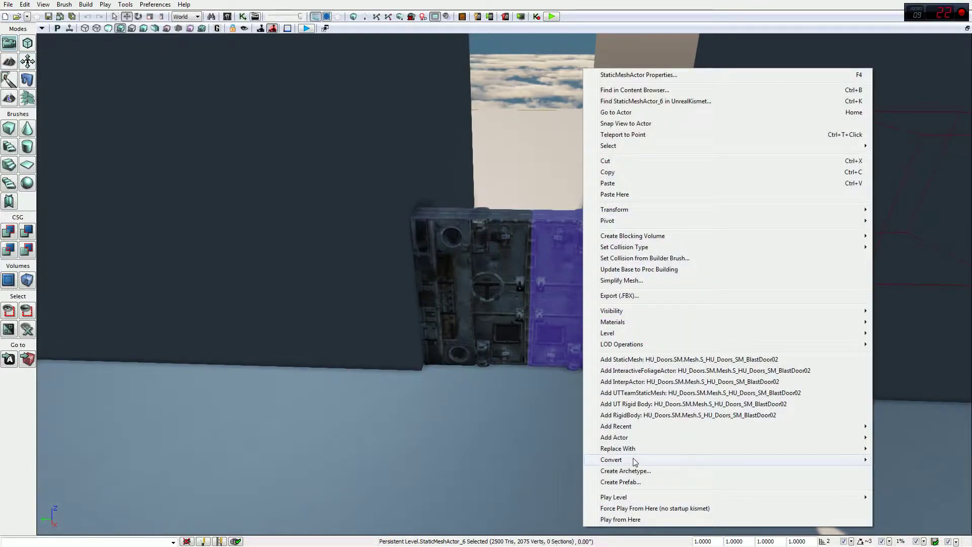
click(520, 471)
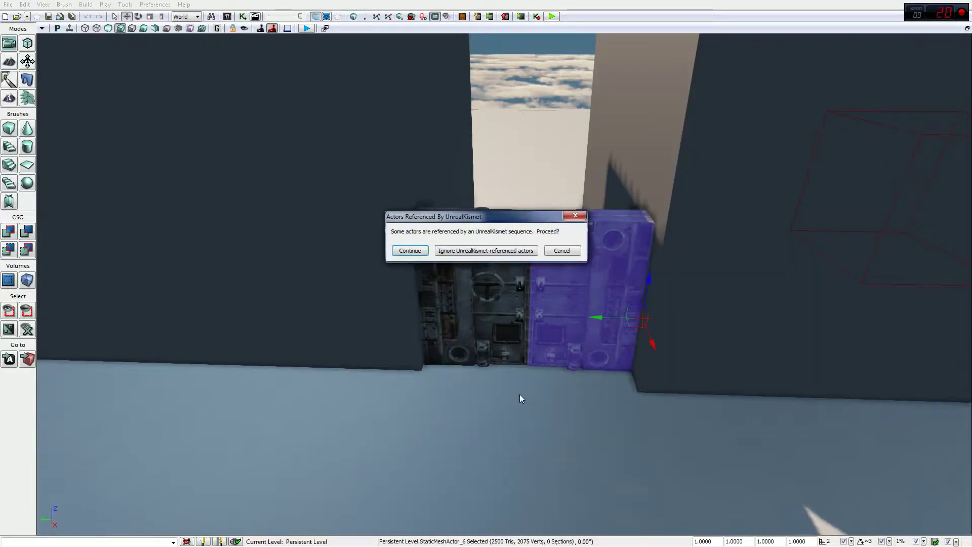
click(410, 250)
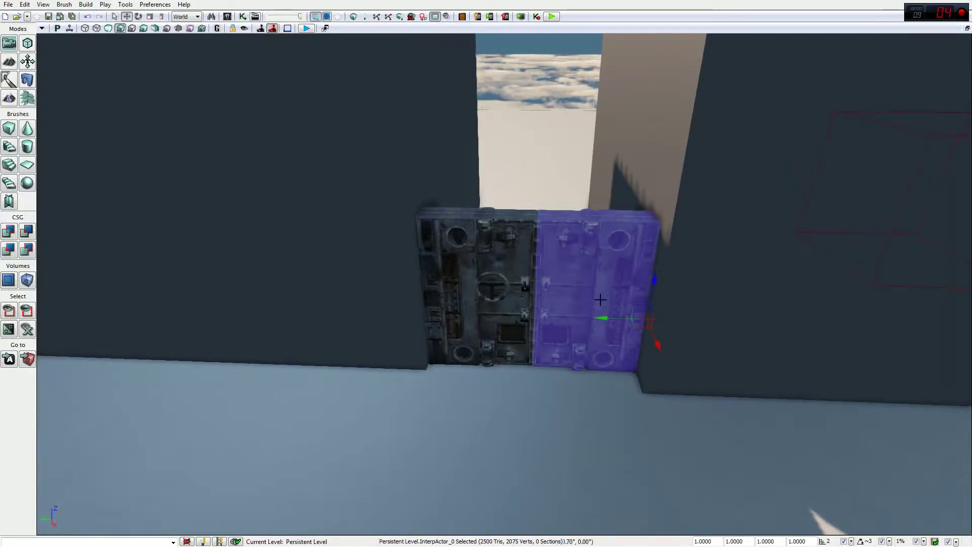
Open the right door half's properties and choose PHYS_Interpolating as its movement physics.
right_click(602, 309)
click(617, 76)
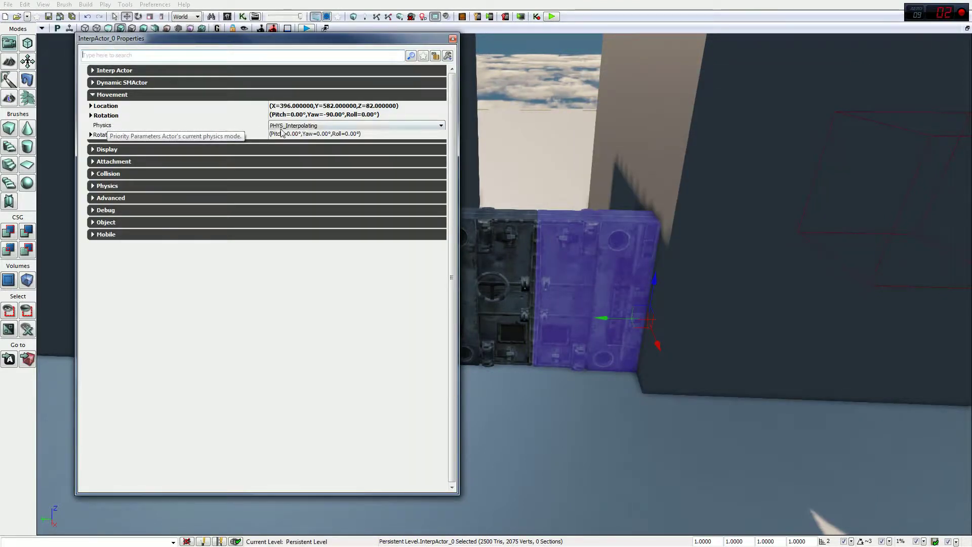
click(305, 125)
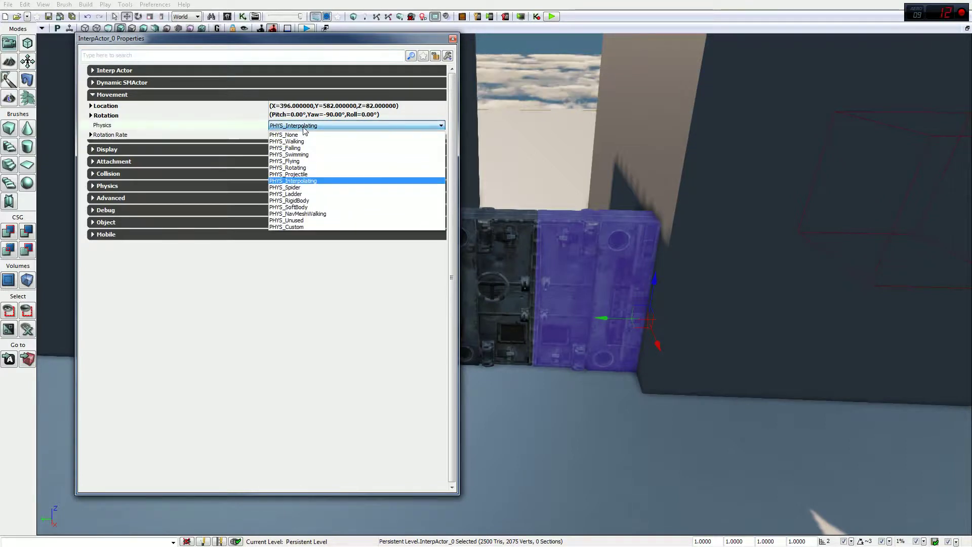
click(305, 126)
click(305, 126)
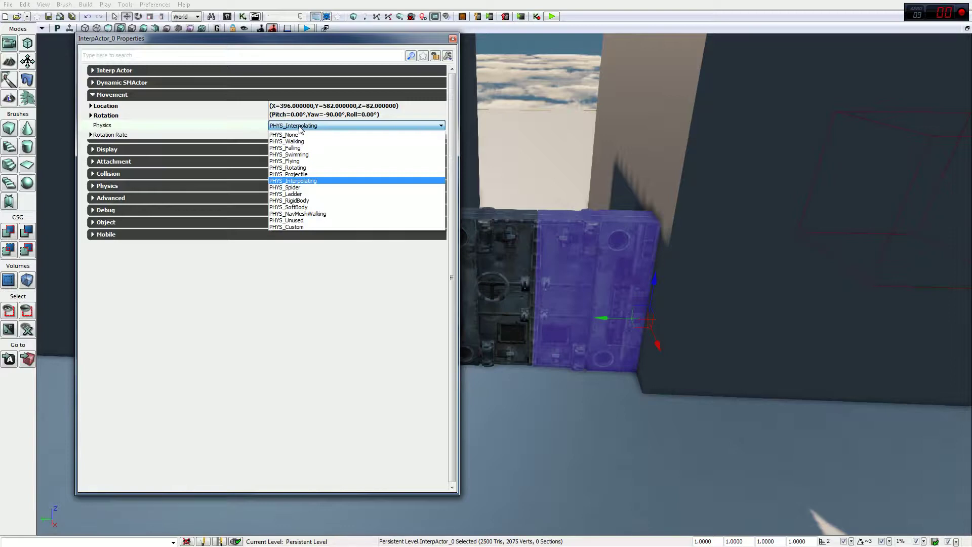
click(318, 181)
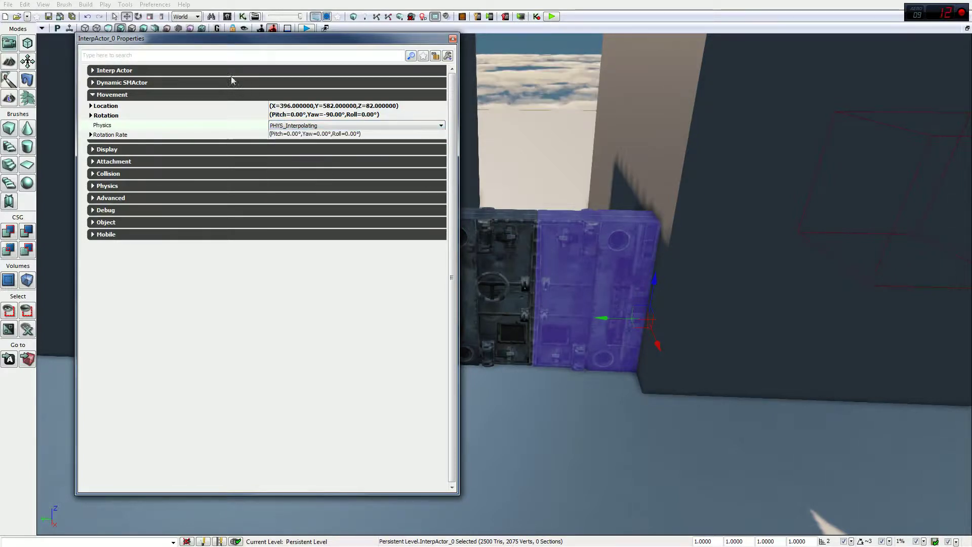
Select the left door half and convert it from a StaticMeshActor to a KActor.
click(495, 285)
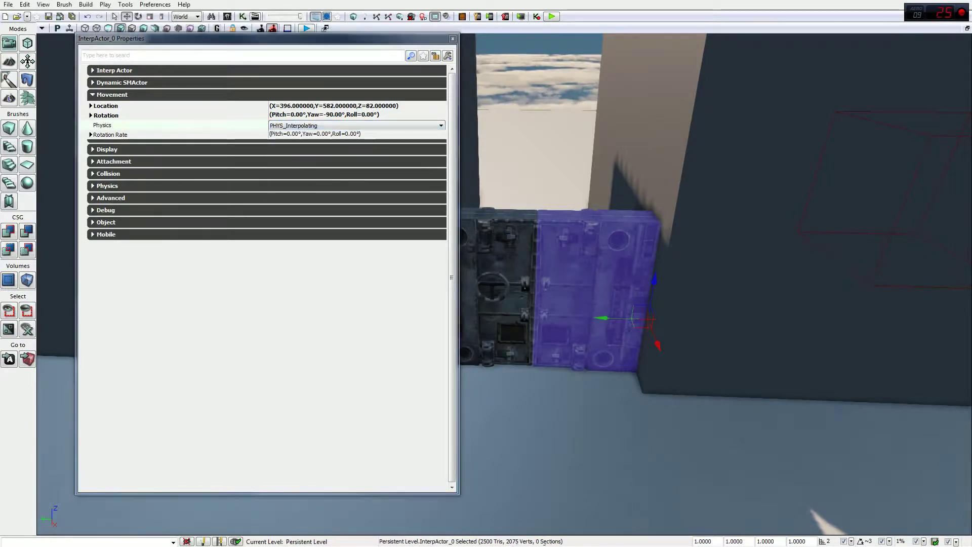
right_click(496, 285)
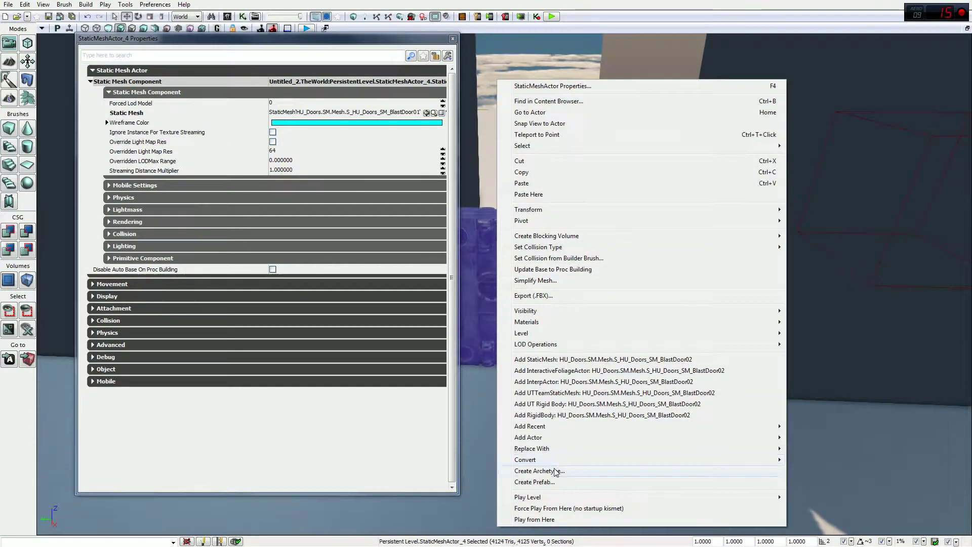
mouse_move(556, 462)
click(432, 462)
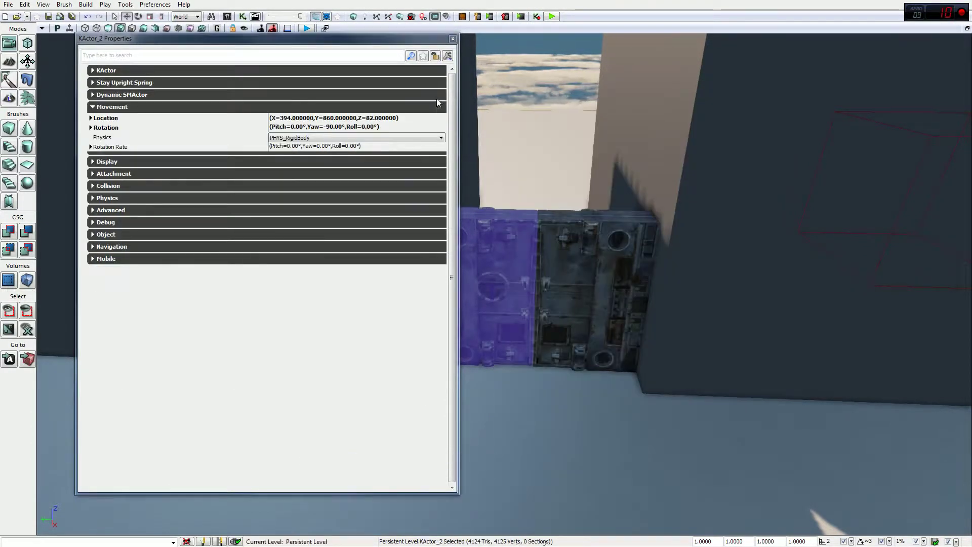
Set the left door half's movement physics to PHYS_Interpolating and close its properties.
drag(280, 42, 854, 74)
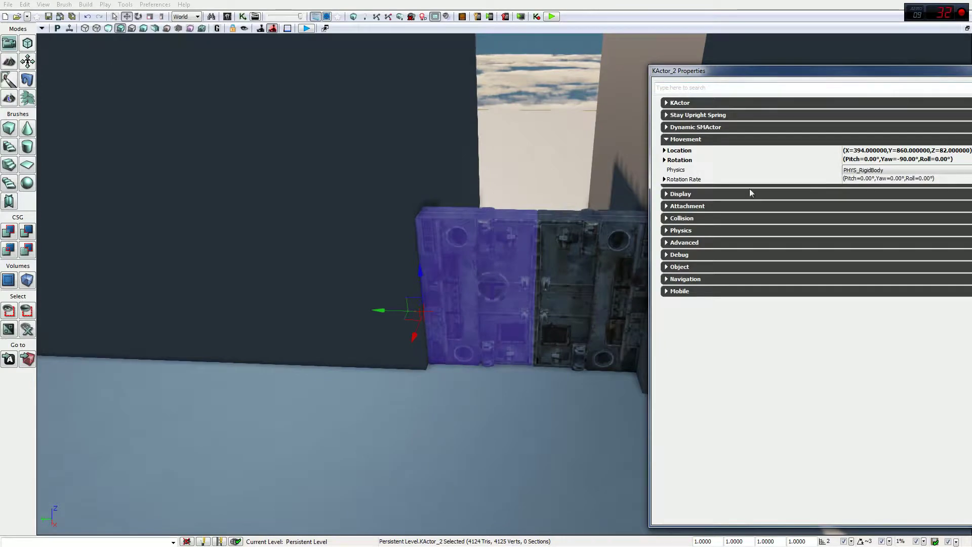
click(868, 171)
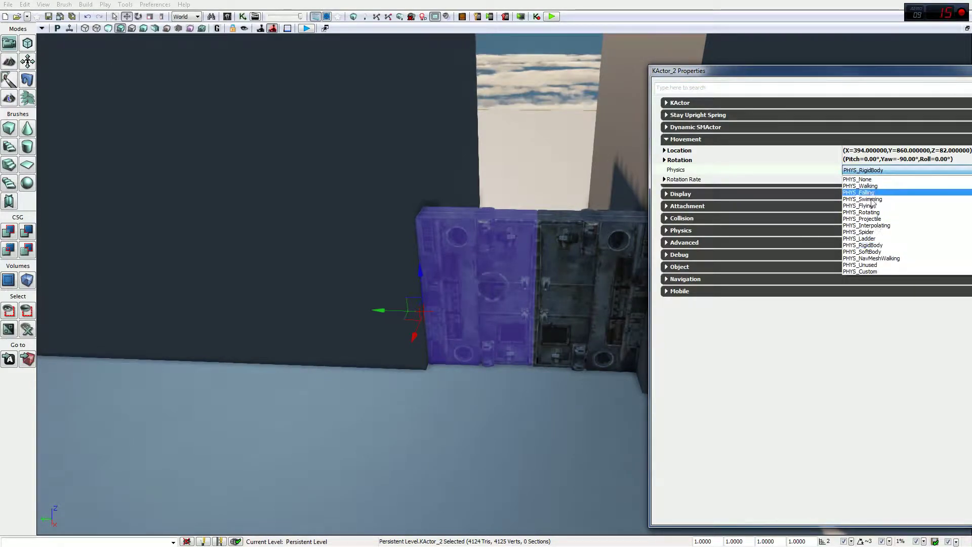
click(882, 226)
drag(812, 75, 280, 42)
click(495, 39)
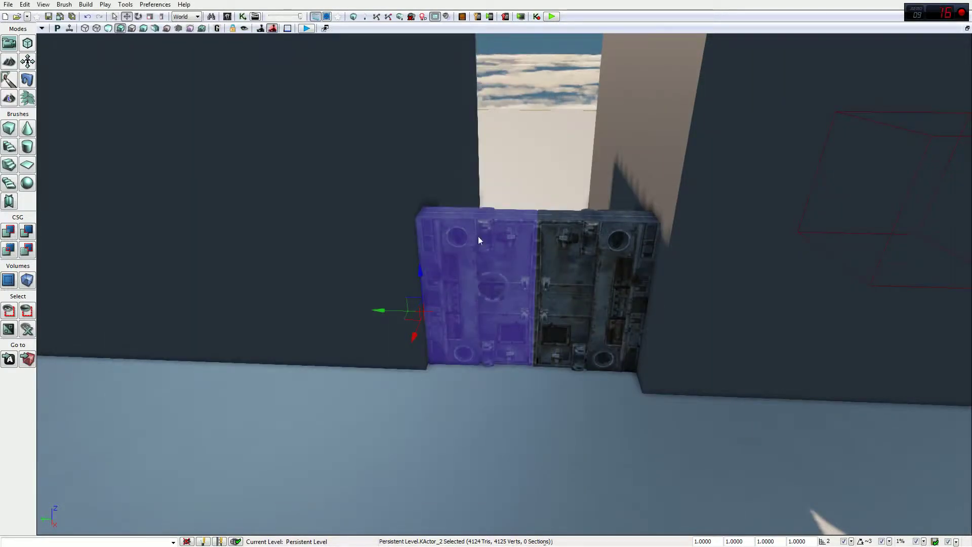
Convert the left door half from a KActor to a Mover.
right_click(478, 236)
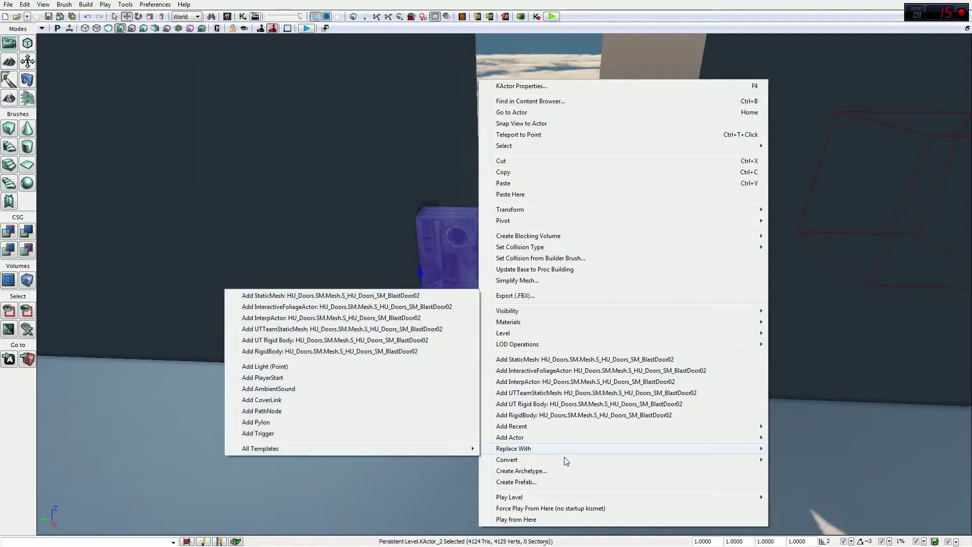
mouse_move(564, 459)
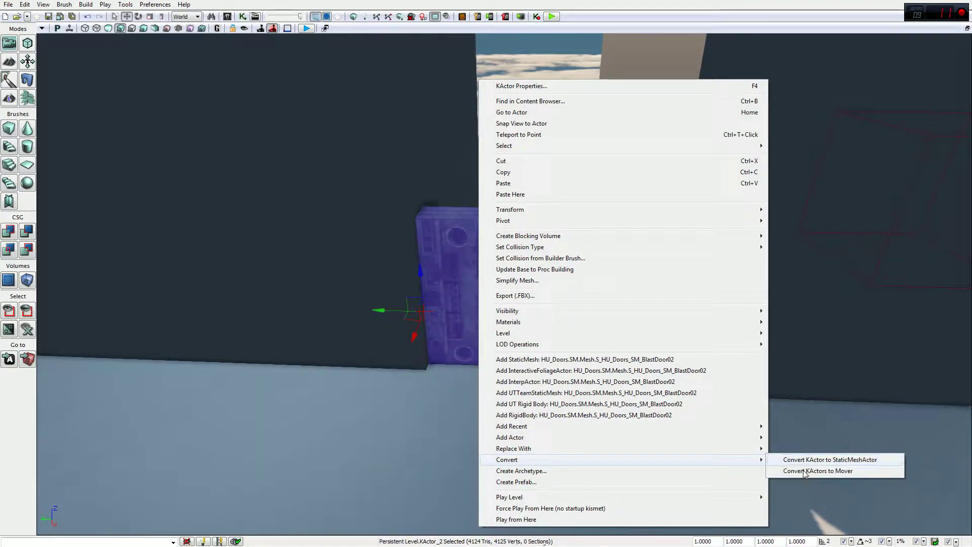
click(806, 471)
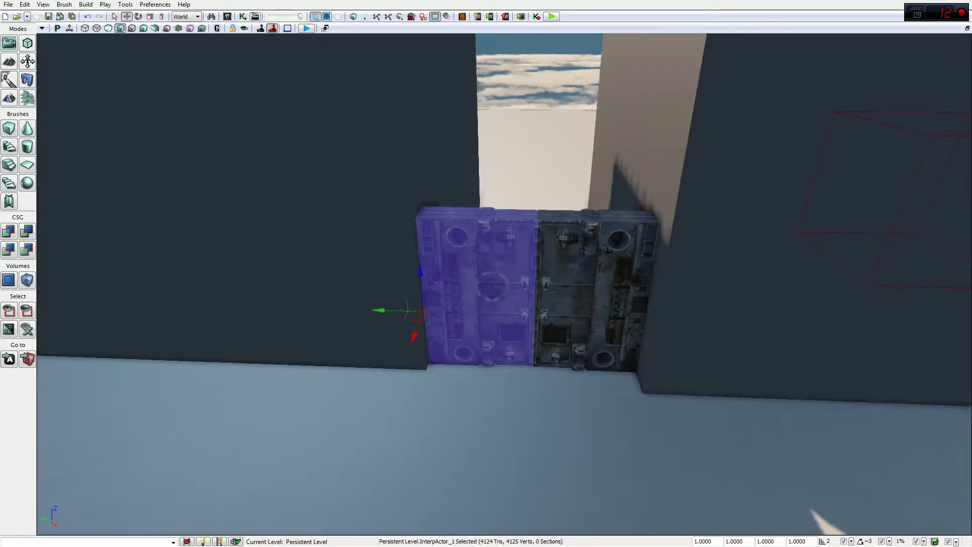
Check the properties of the right and left door halves in turn, closing them after each check.
click(576, 256)
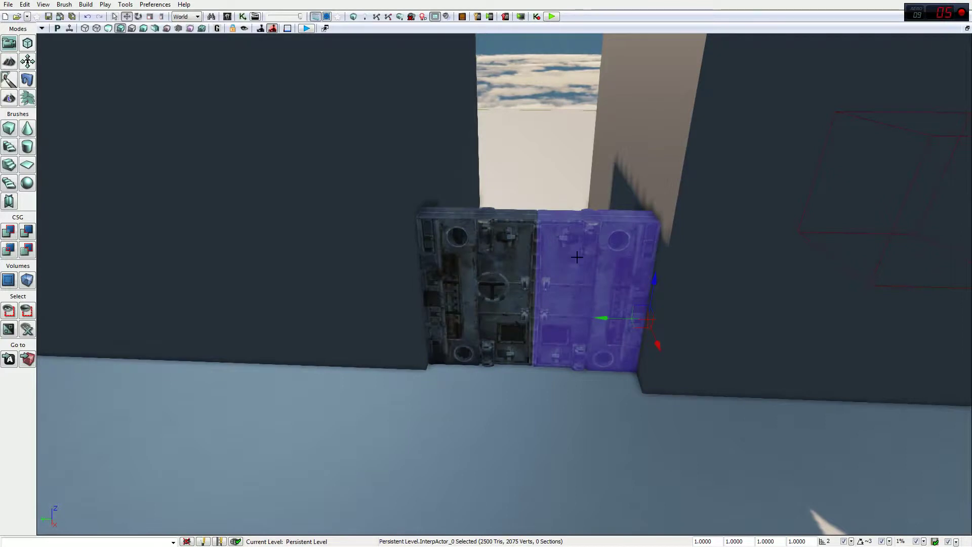
double_click(577, 256)
click(494, 38)
double_click(471, 283)
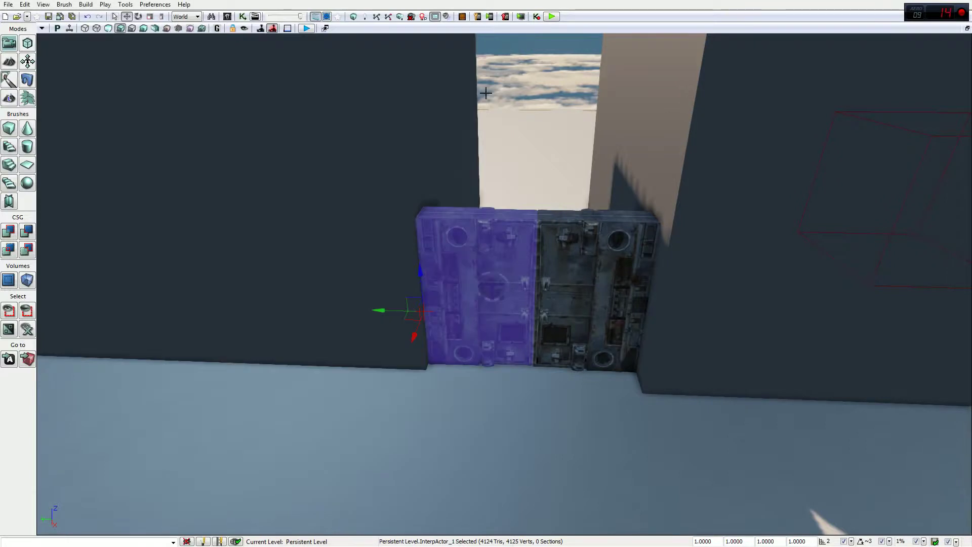
click(494, 38)
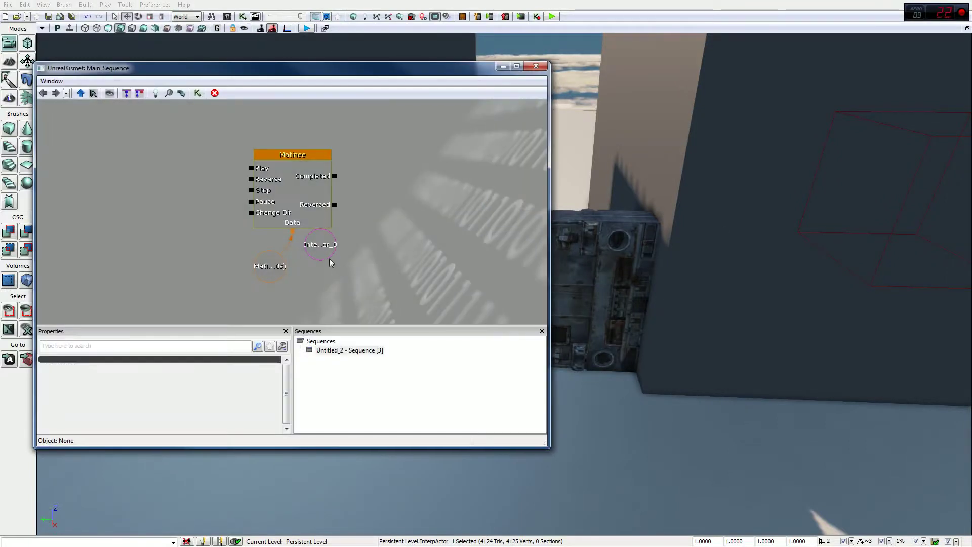
Delete the leftover InterpActor_0 variable from the Kismet graph, reopen the Matinee node in its editor, and close Kismet.
click(322, 251)
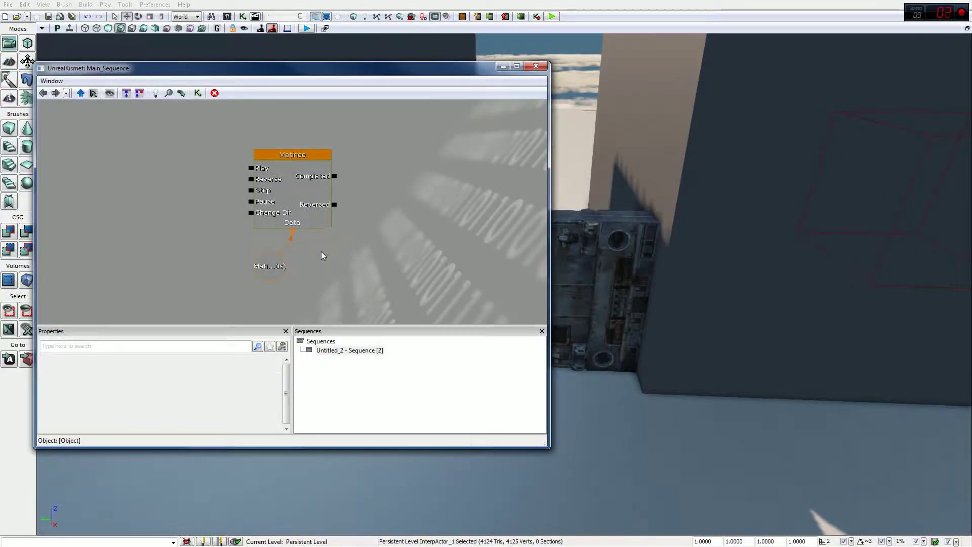
drag(321, 255, 321, 246)
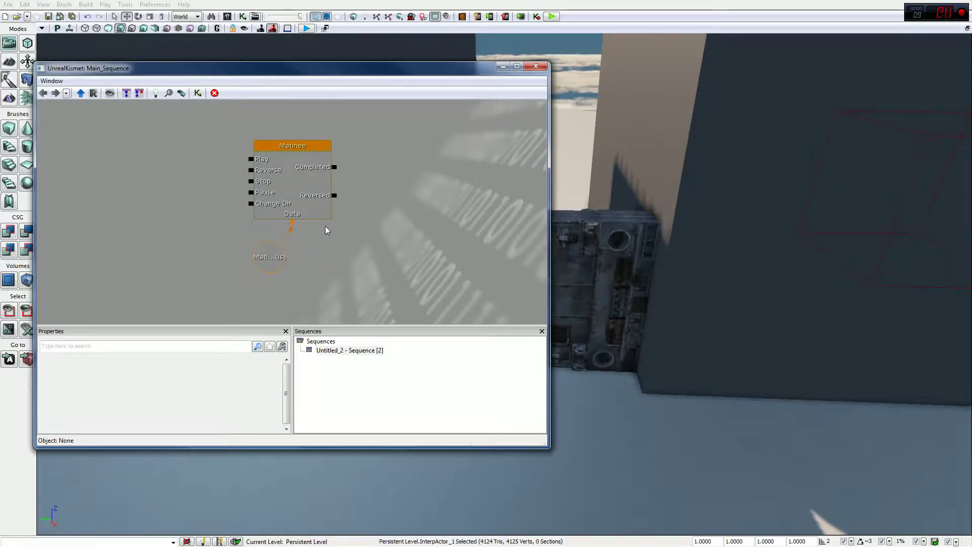
click(536, 66)
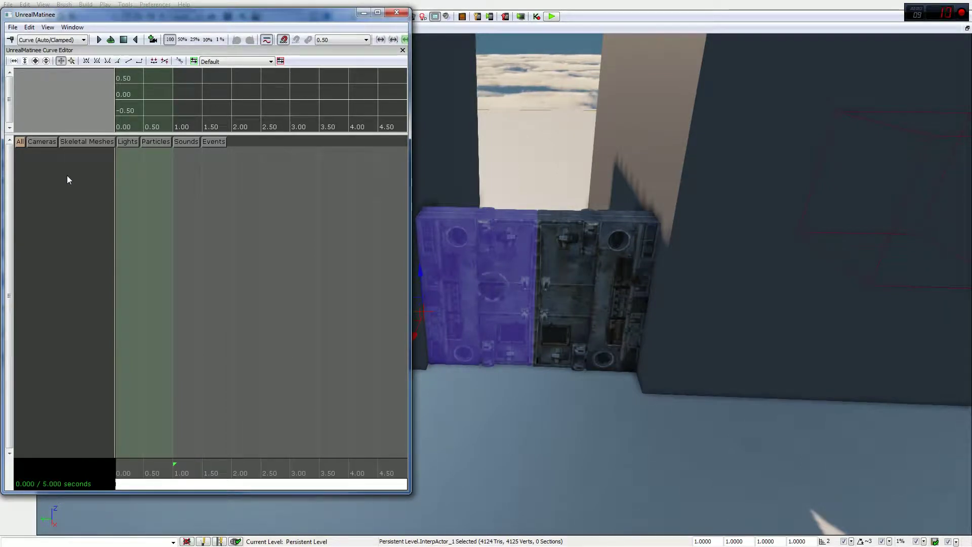
Add a new empty Matinee group named Door_Left for the selected left door half.
right_click(67, 176)
click(122, 200)
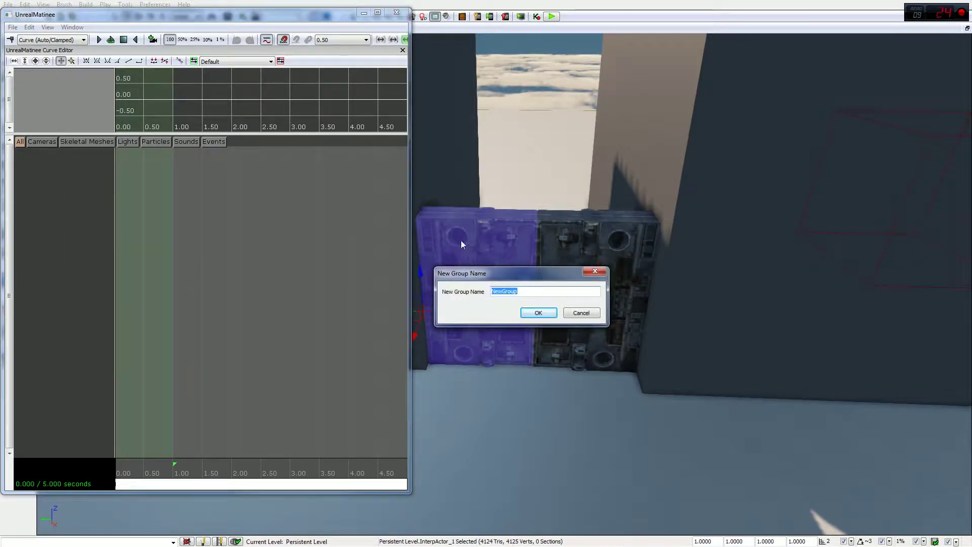
text(Door )
text(Left)
click(546, 311)
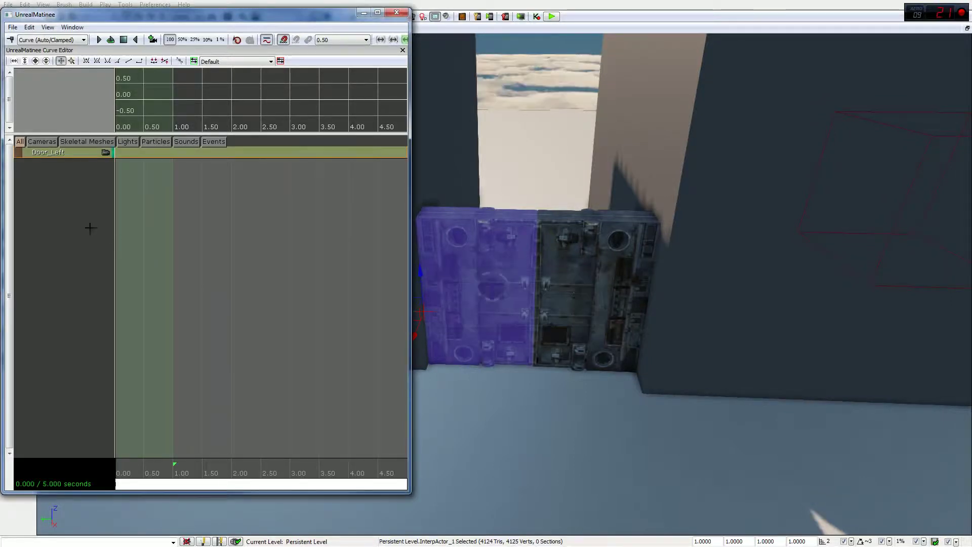
Select the right door half and add a new empty Matinee group for it named Door_Right.
click(597, 272)
right_click(54, 182)
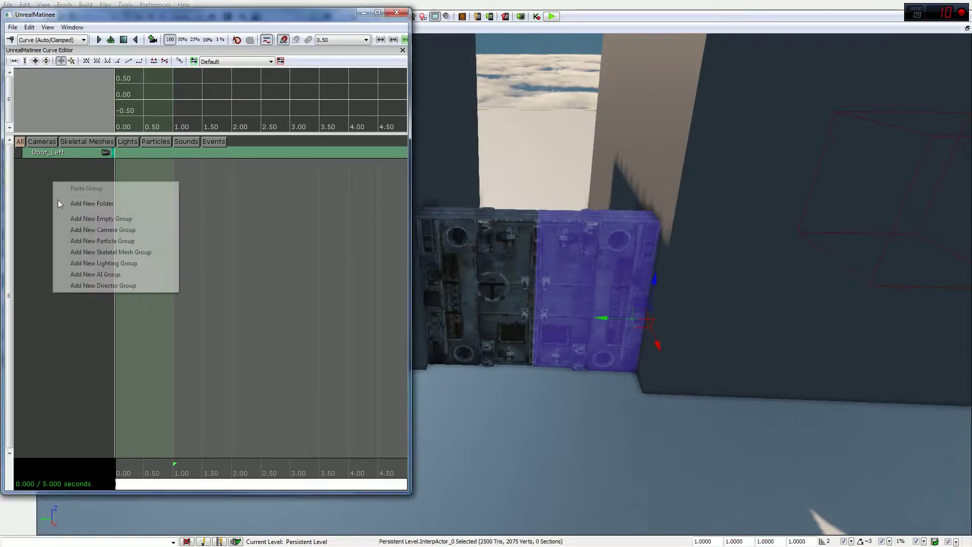
click(101, 219)
text(Door_Right)
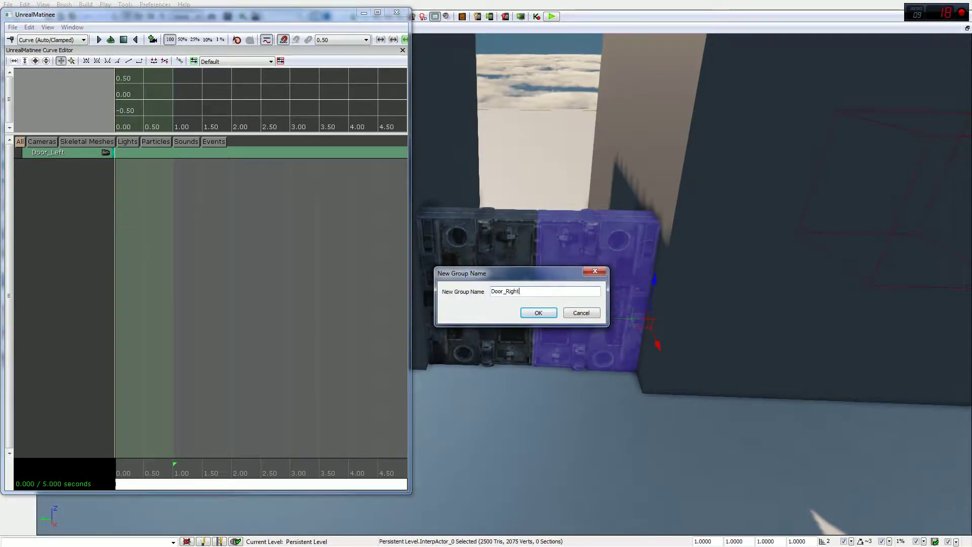
click(538, 313)
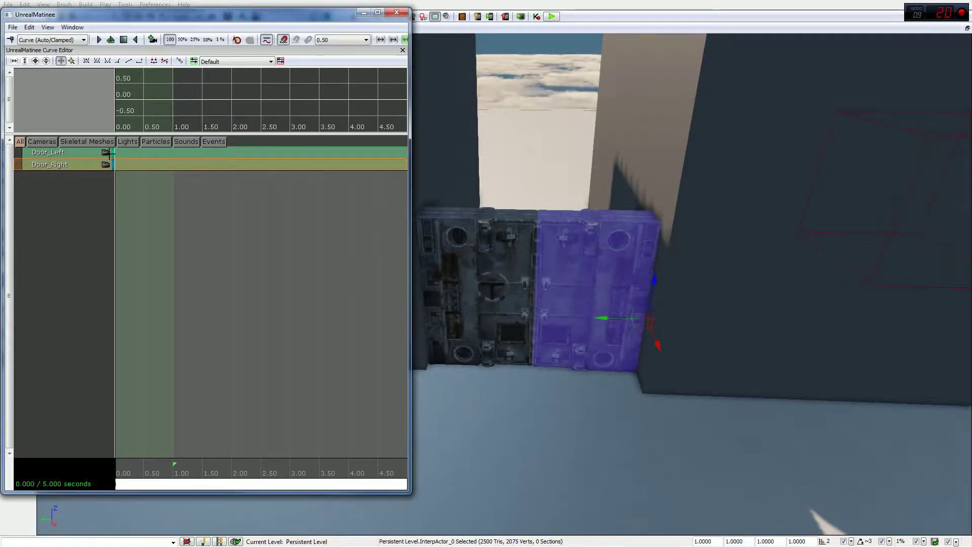
Add a movement track to the Door_Left group and another to the Door_Right group.
click(64, 153)
right_click(65, 152)
click(131, 283)
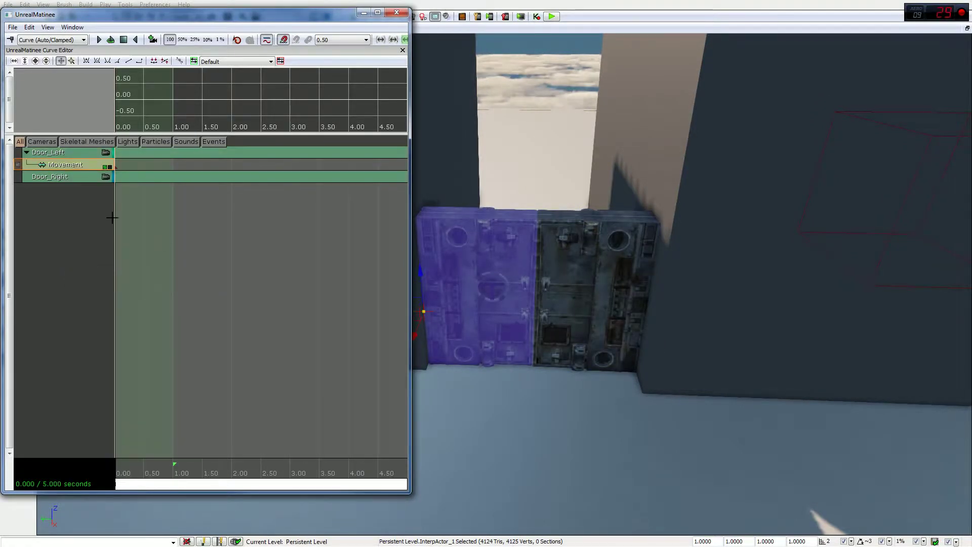
click(44, 175)
right_click(43, 175)
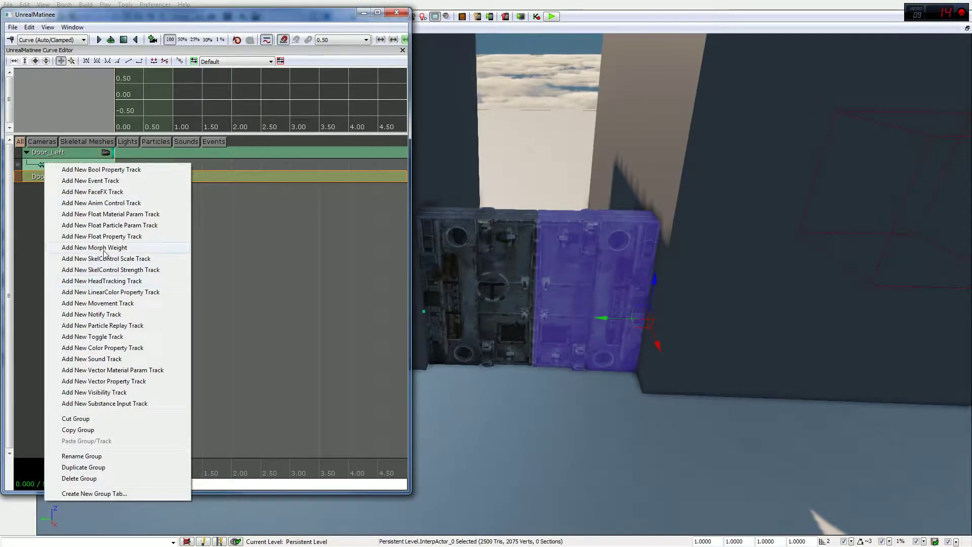
click(104, 303)
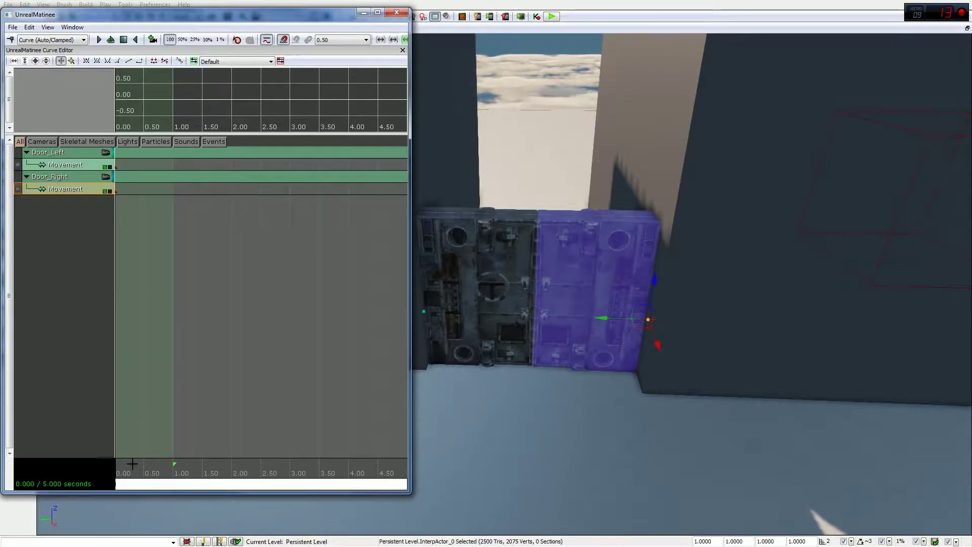
Maximize the Matinee editor and set the Door_Right movement key at 0.00 seconds.
drag(136, 487, 124, 471)
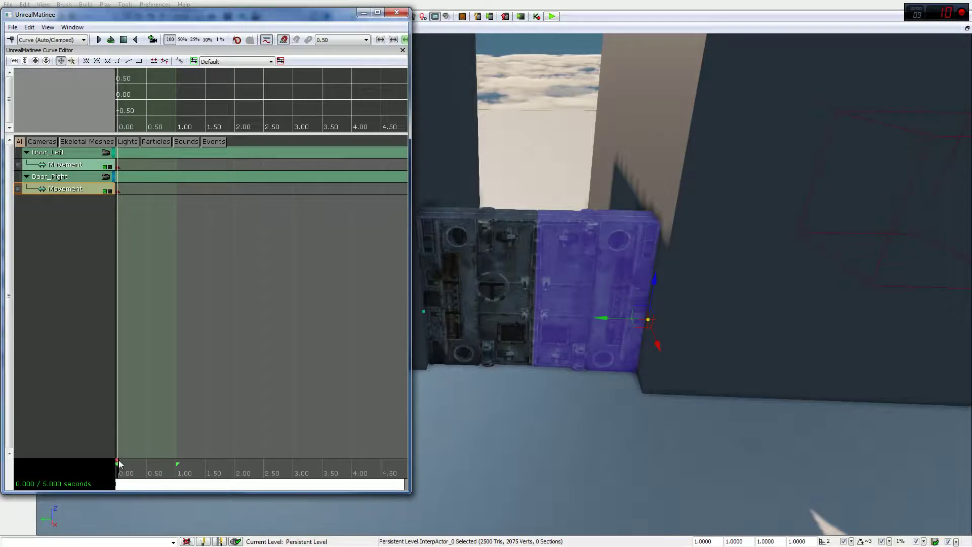
click(378, 13)
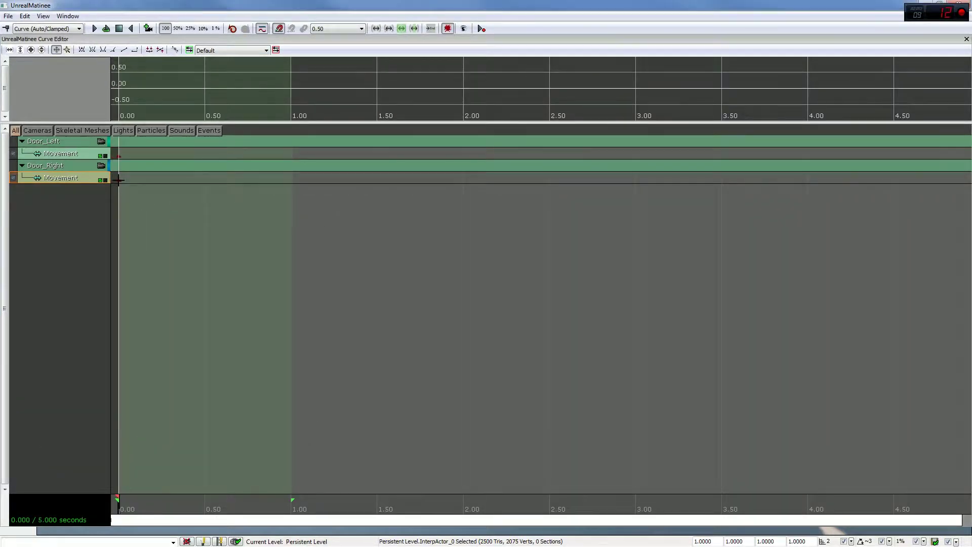
key(Return)
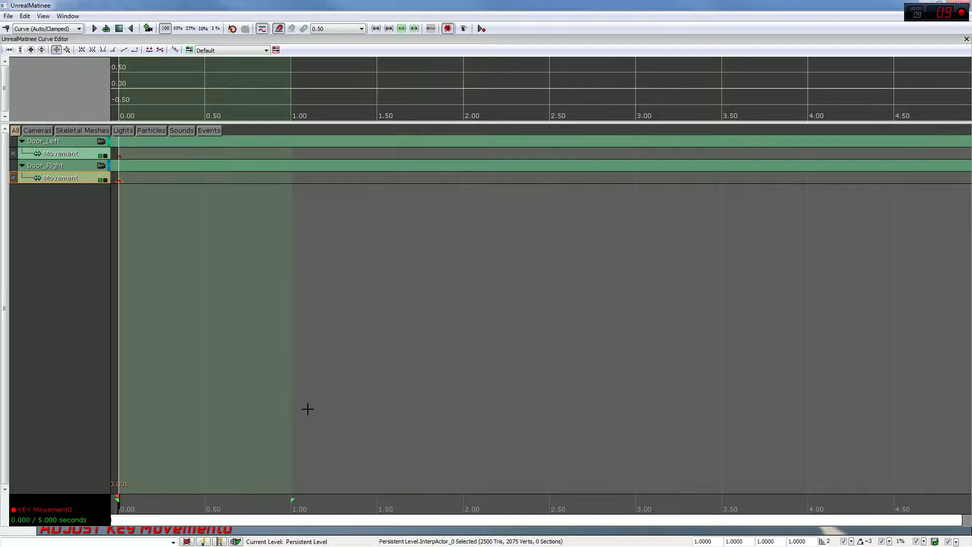
drag(270, 5, 258, 22)
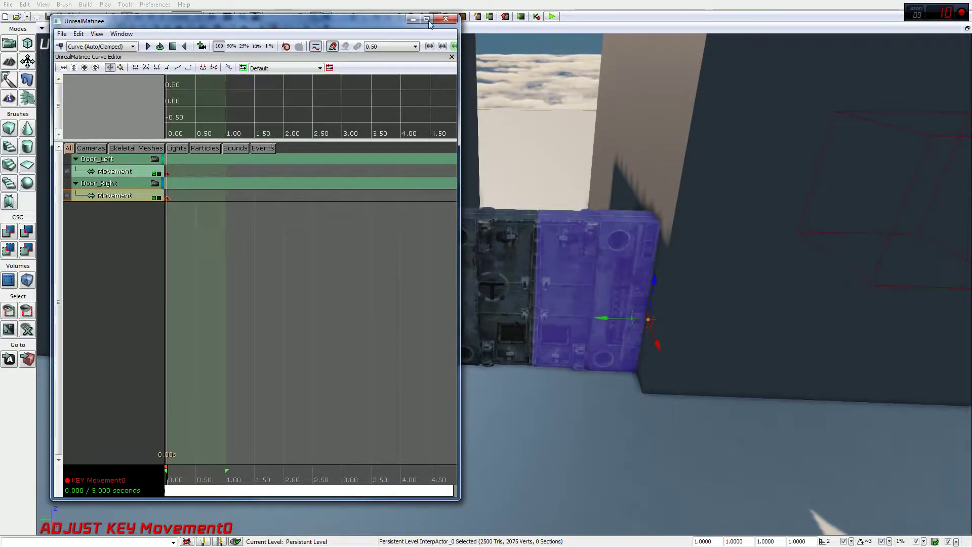
drag(369, 22, 382, 383)
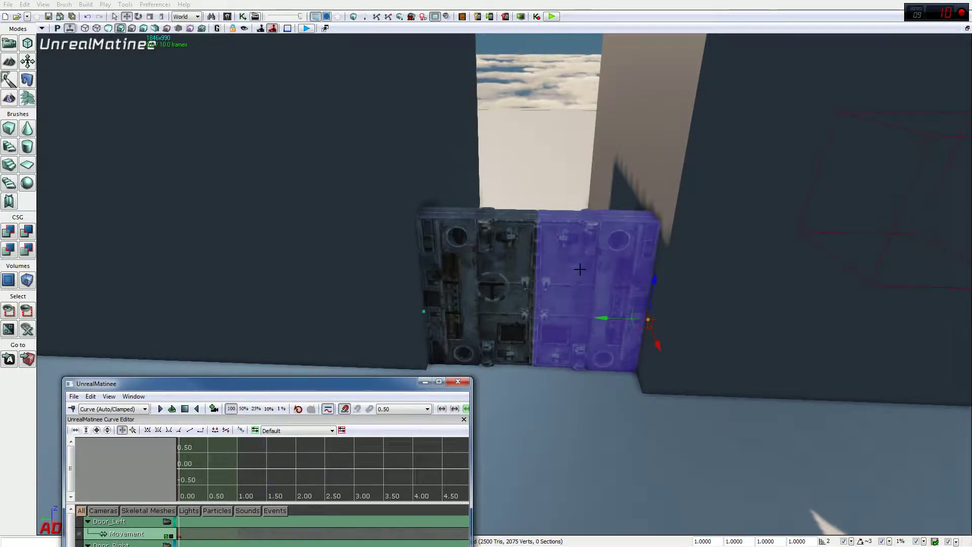
drag(359, 385, 330, 42)
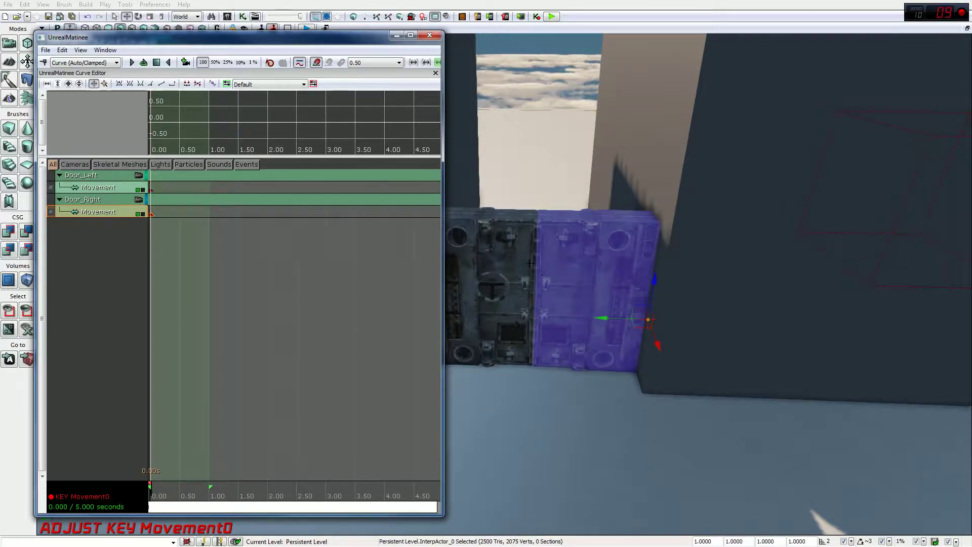
Close Matinee, try sliding the right door half toward its wall, undo the move, and reopen the Matinee editor.
click(429, 35)
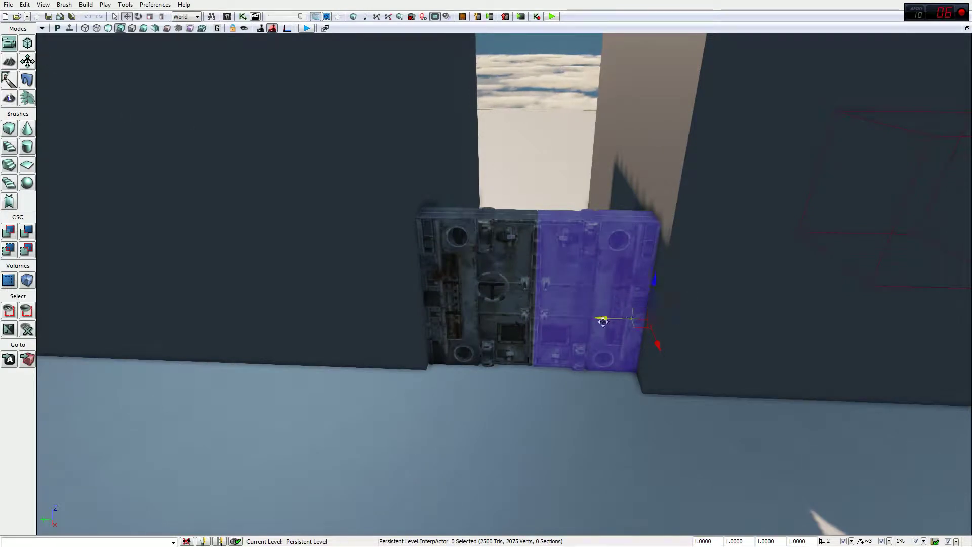
drag(602, 321, 626, 316)
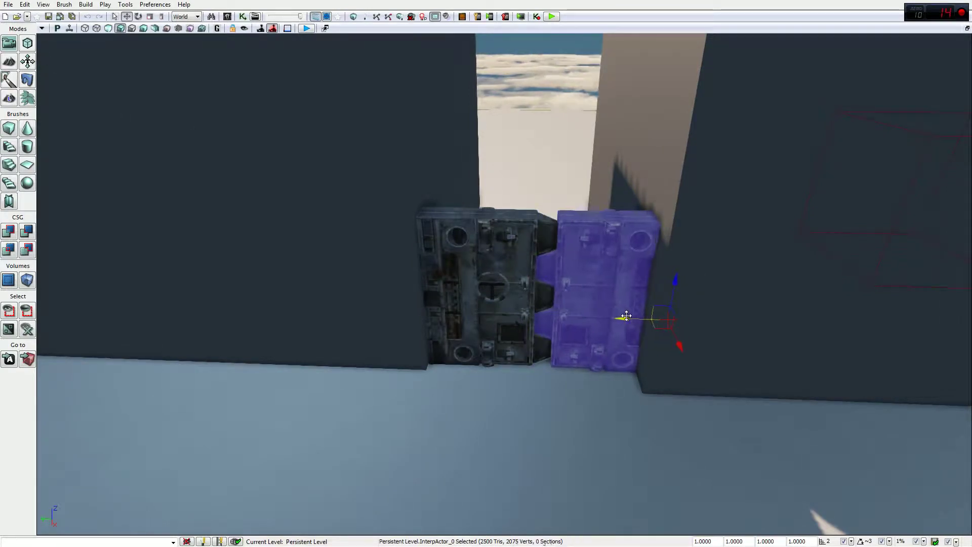
key(ctrl+z)
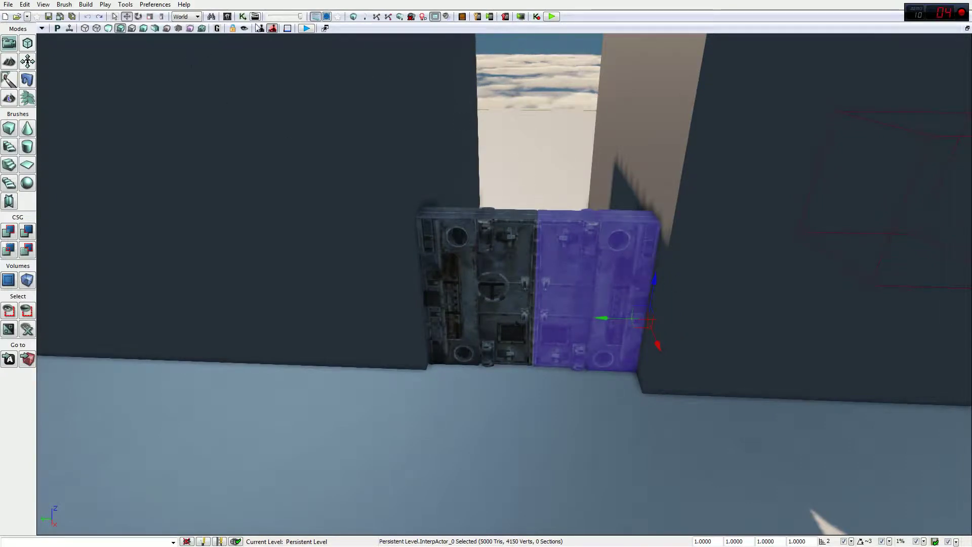
click(255, 16)
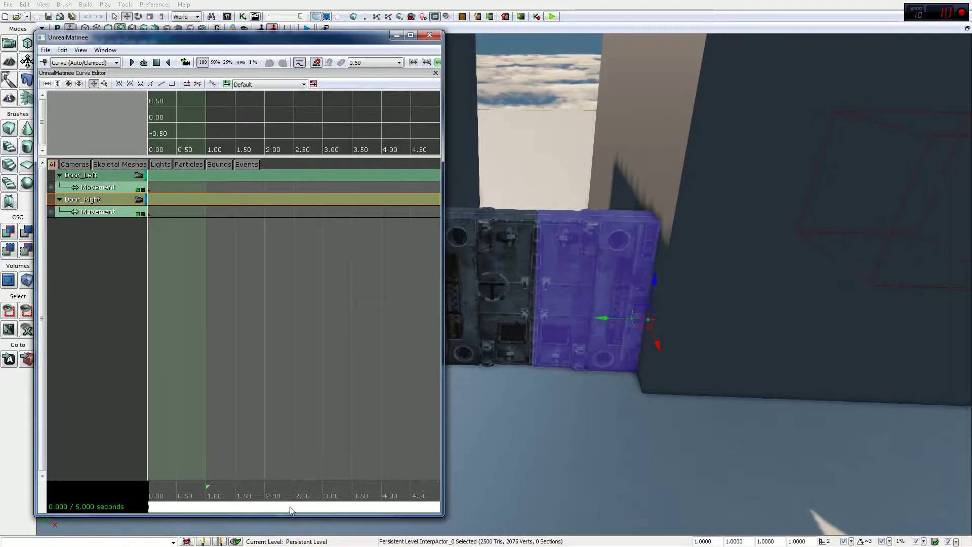
Maximize the Matinee editor and extend the end of the sequence to 6.5 seconds.
drag(293, 508, 332, 508)
click(401, 500)
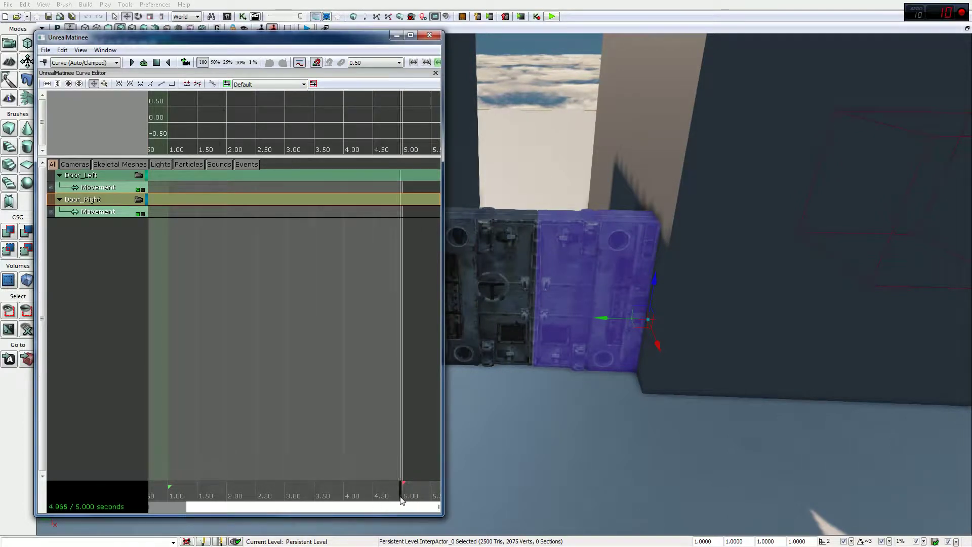
mouse_move(409, 509)
mouse_down()
mouse_move(440, 507)
mouse_move(312, 507)
mouse_move(400, 511)
mouse_up()
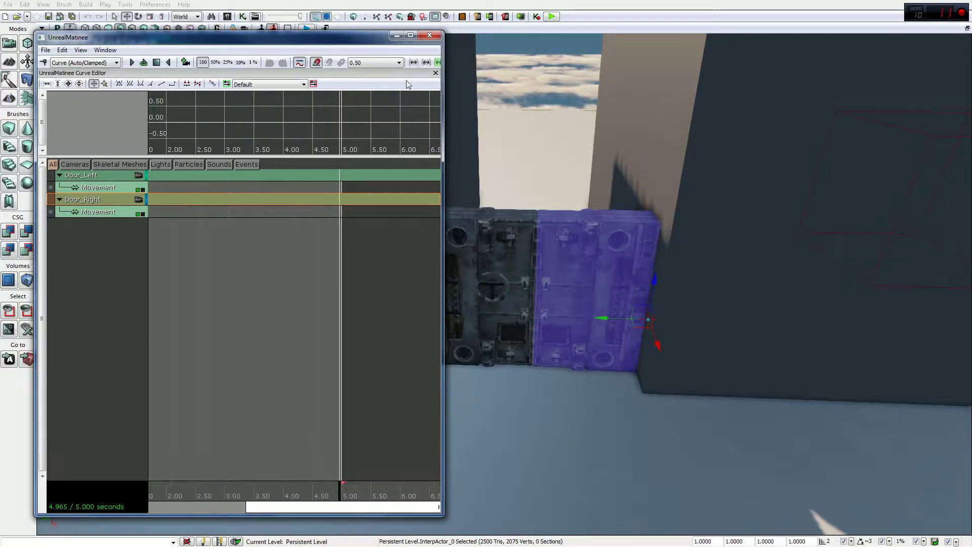
click(410, 34)
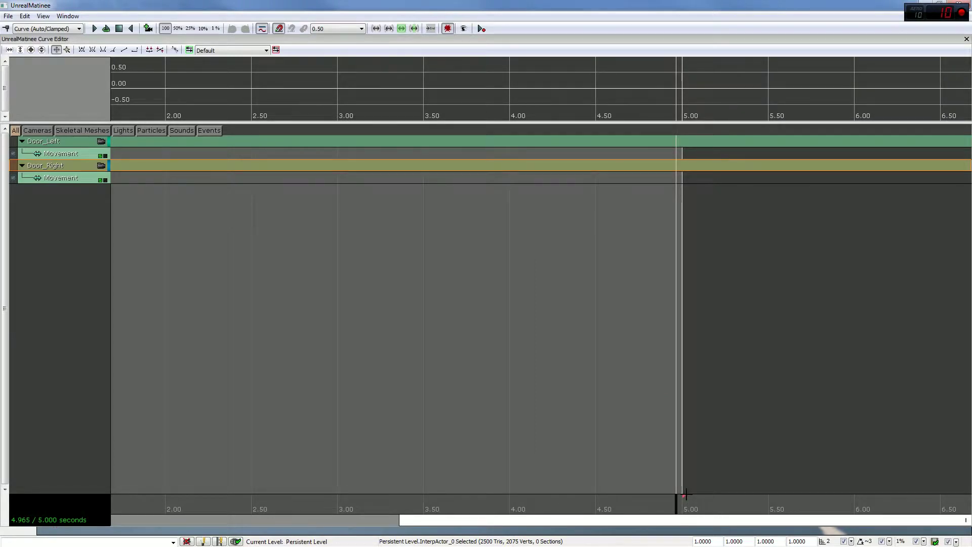
click(685, 494)
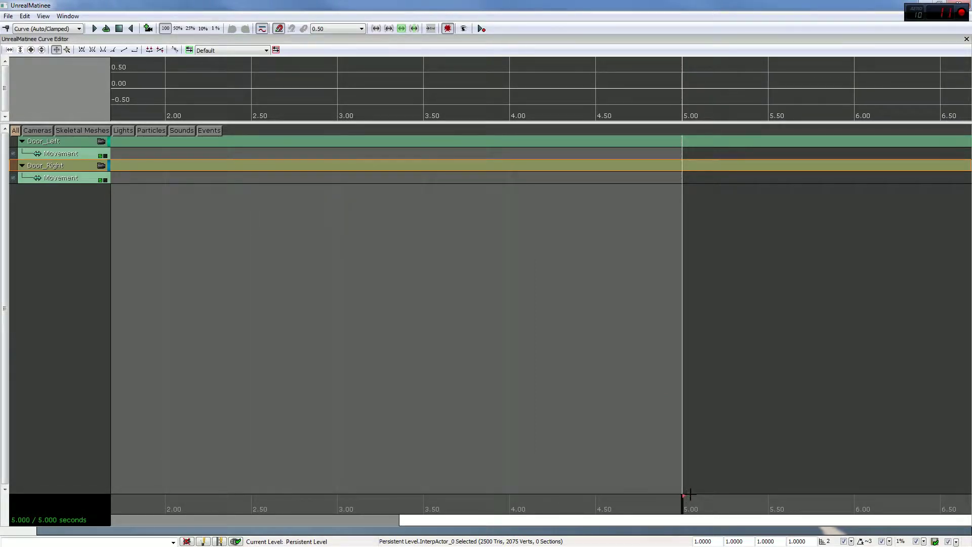
drag(688, 495, 952, 491)
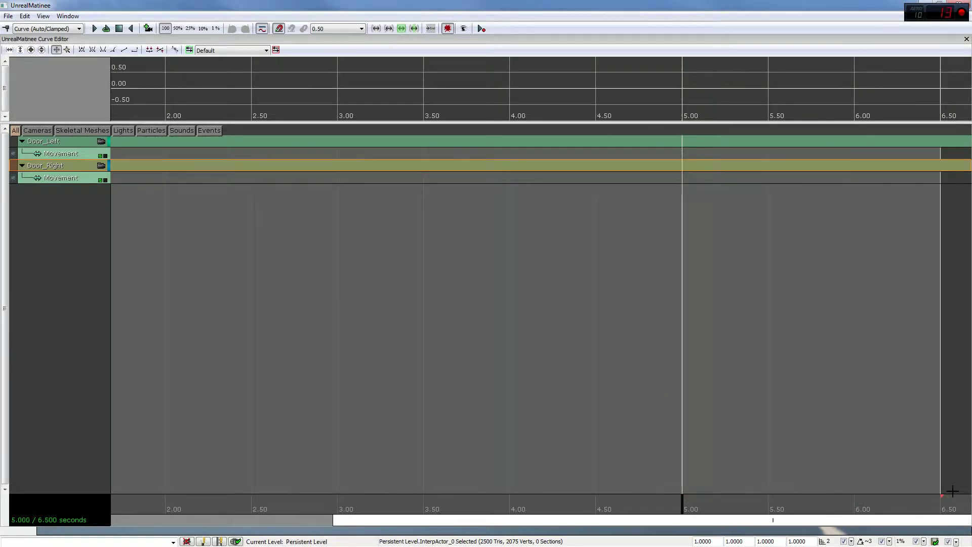
Extend the end of the Matinee sequence to 10 seconds.
mouse_move(858, 521)
mouse_down()
mouse_move(881, 518)
mouse_move(850, 516)
mouse_up()
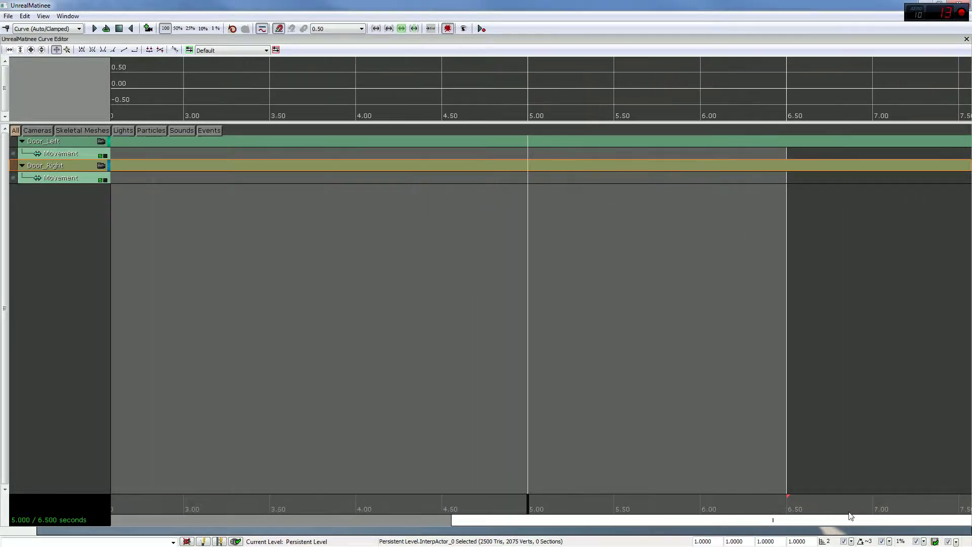
drag(475, 523, 681, 519)
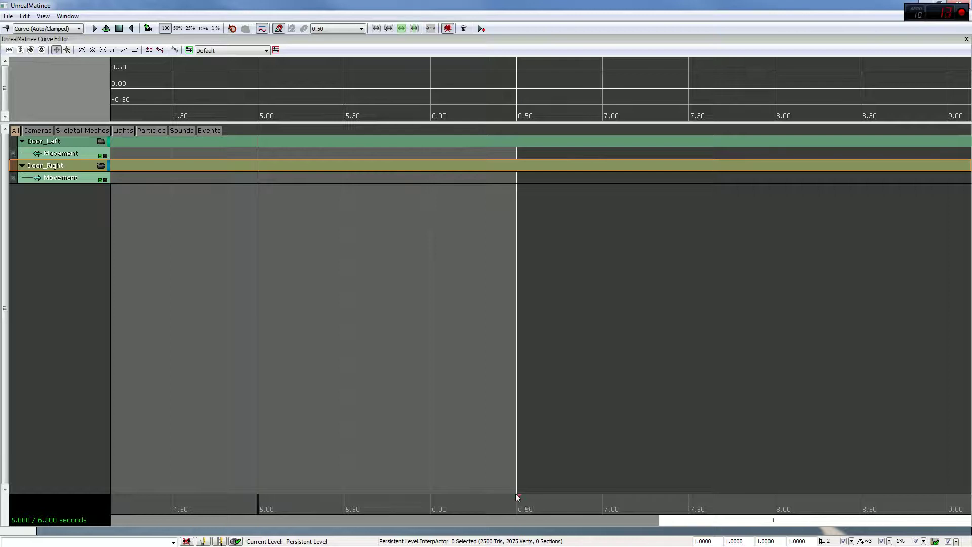
drag(518, 496, 948, 496)
drag(879, 518, 967, 516)
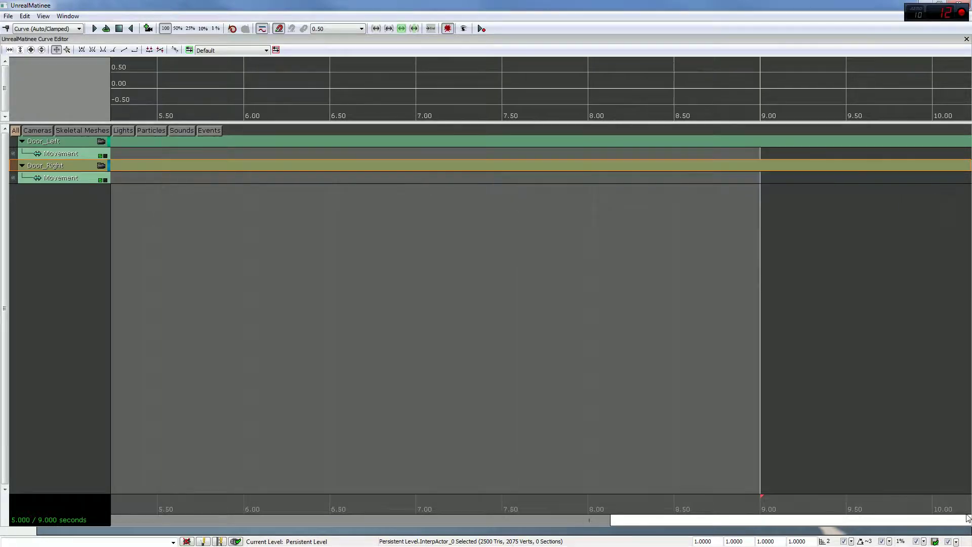
drag(666, 517, 784, 520)
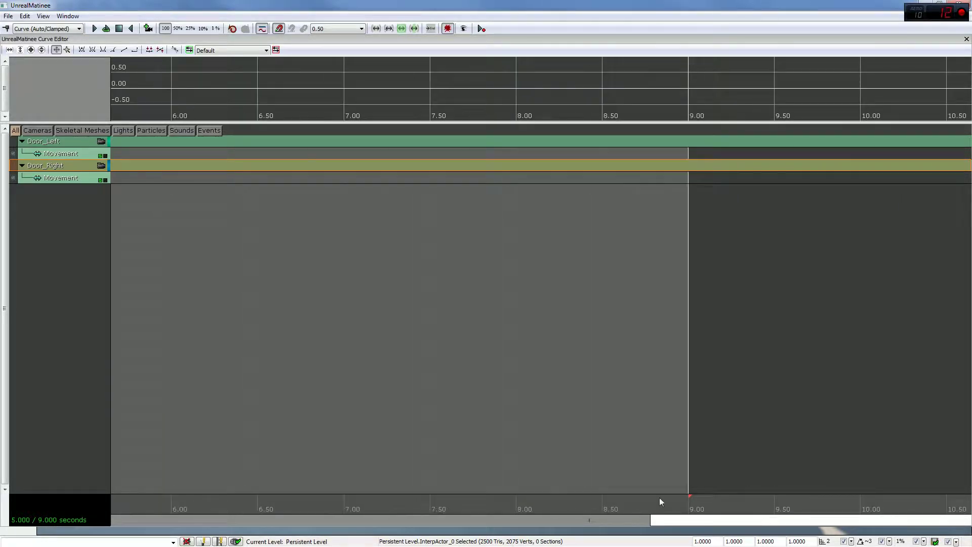
drag(607, 370, 501, 375)
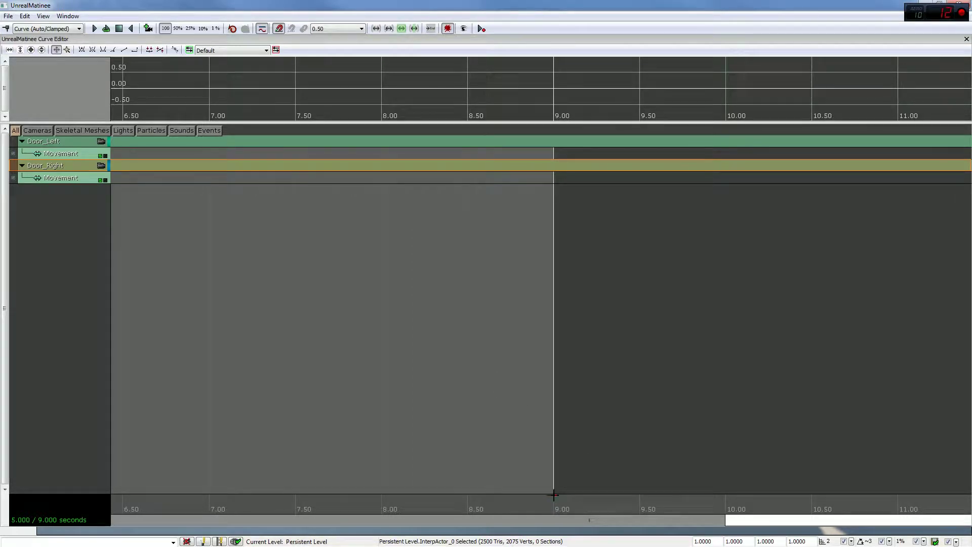
click(582, 499)
drag(555, 494, 641, 494)
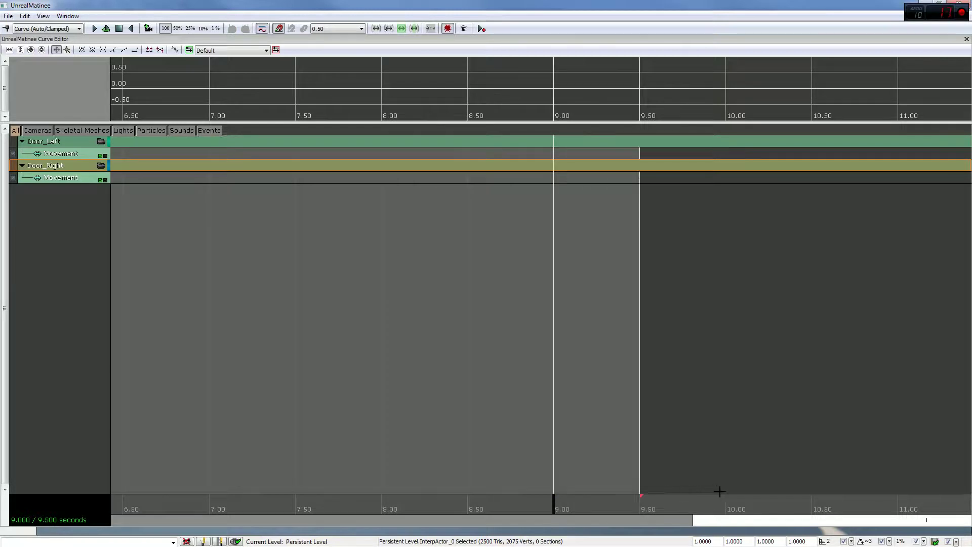
drag(720, 491, 725, 486)
Place the time cursor at 10.000 seconds and add a key to the Door_Right movement track.
click(726, 512)
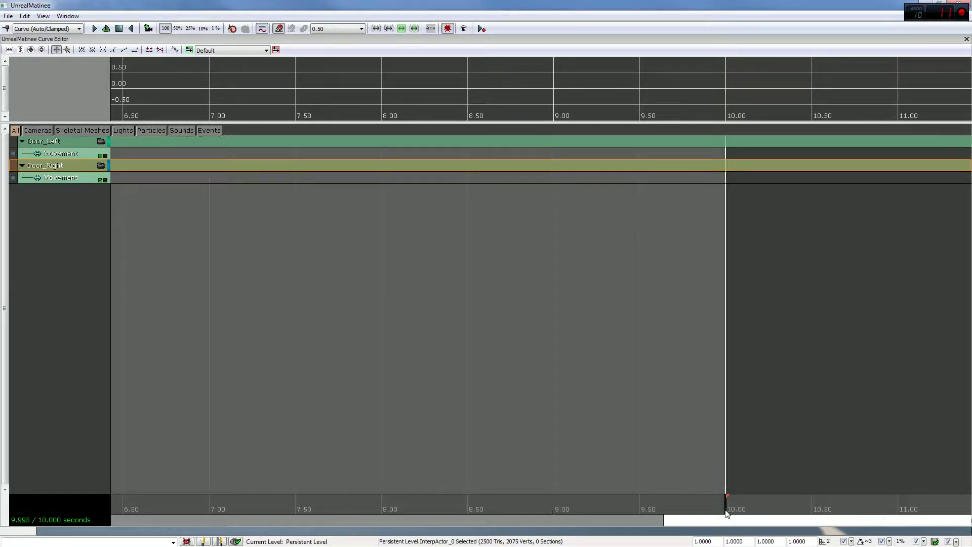
click(729, 512)
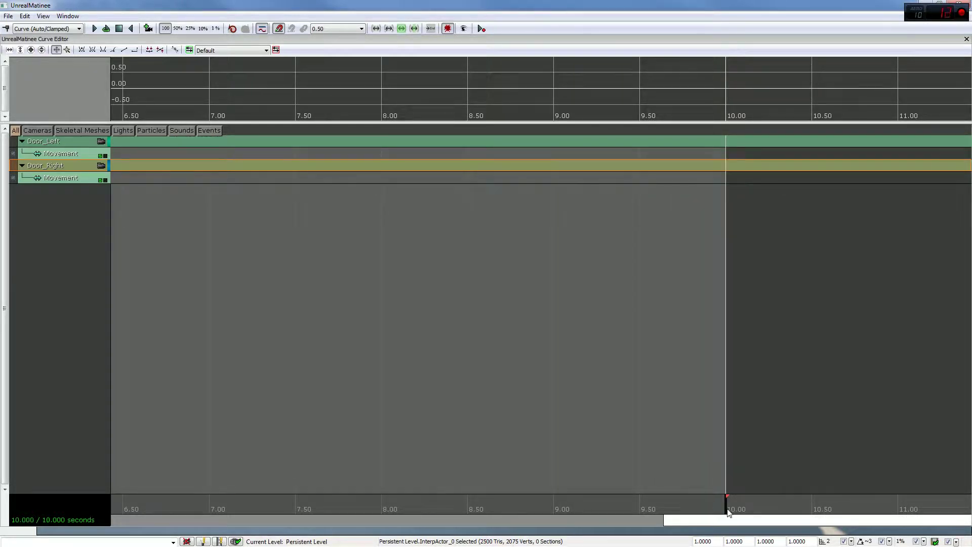
click(669, 513)
click(649, 509)
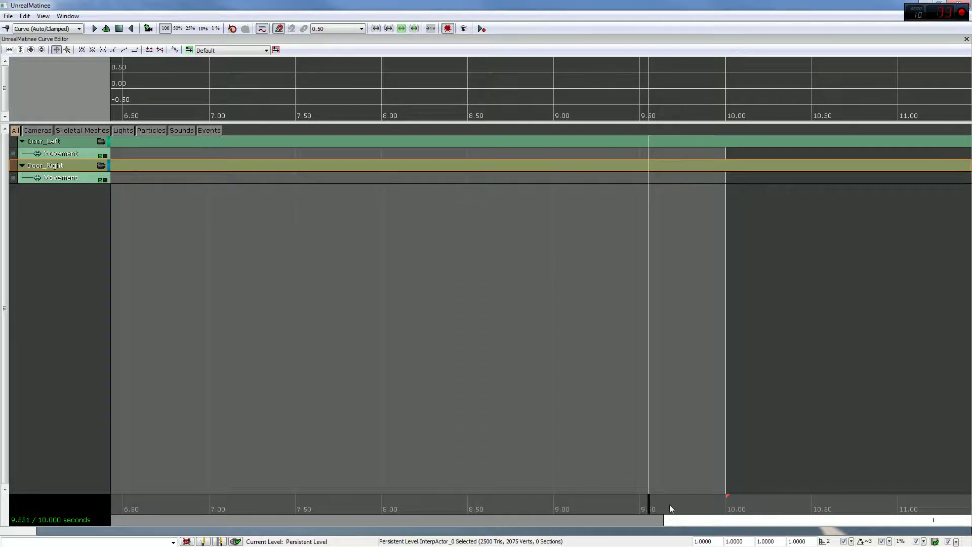
click(669, 504)
click(705, 502)
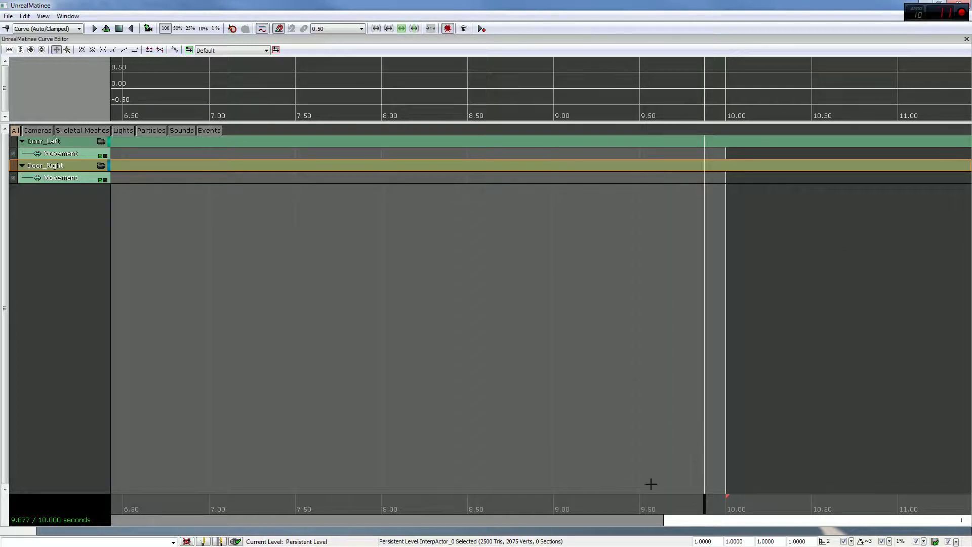
click(726, 504)
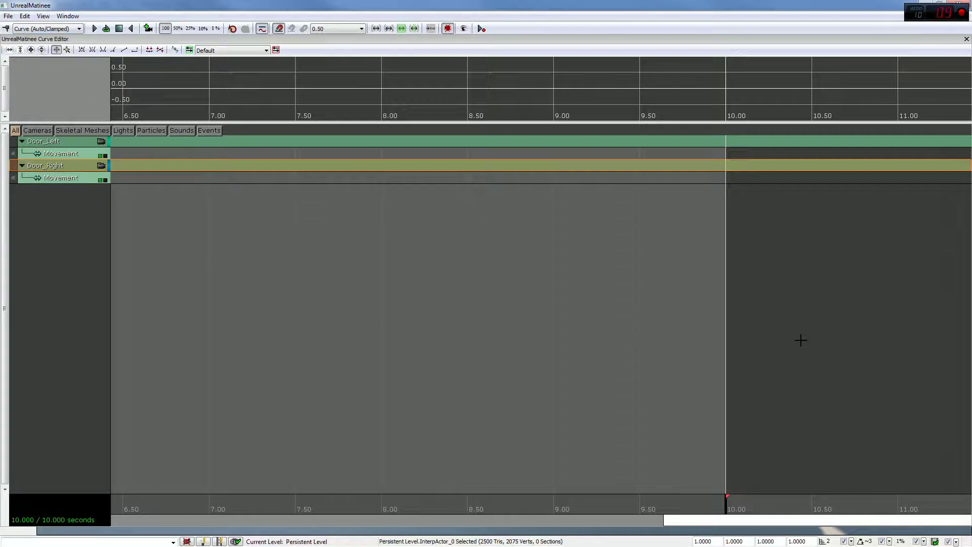
key(Return)
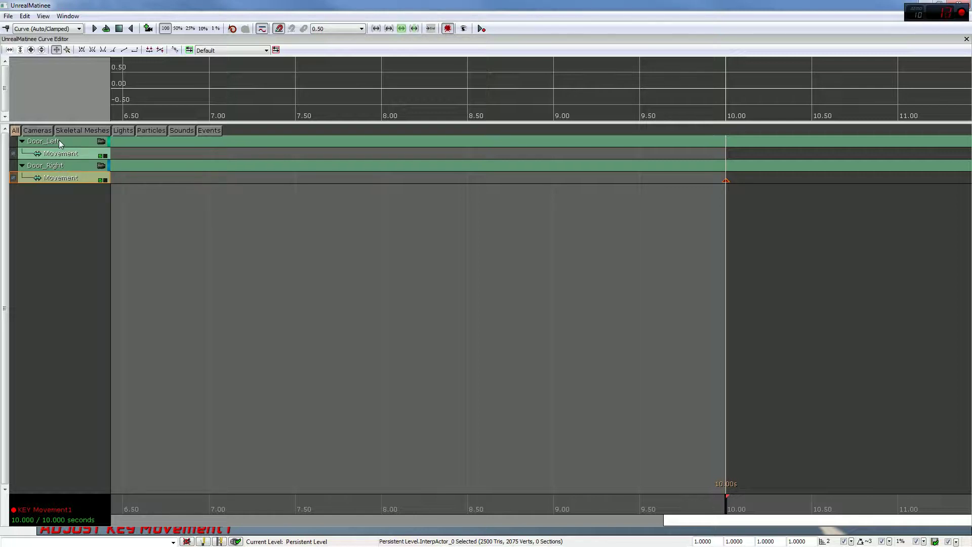
Uncover the viewport and slide the right door half into its wall for the Door_Right key at 10 seconds.
drag(229, 5, 206, 12)
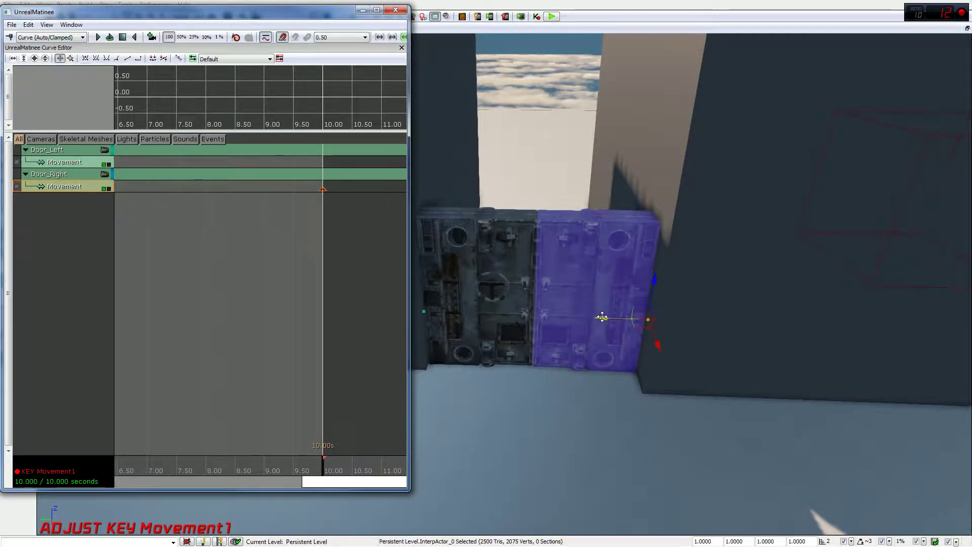
drag(602, 317, 712, 322)
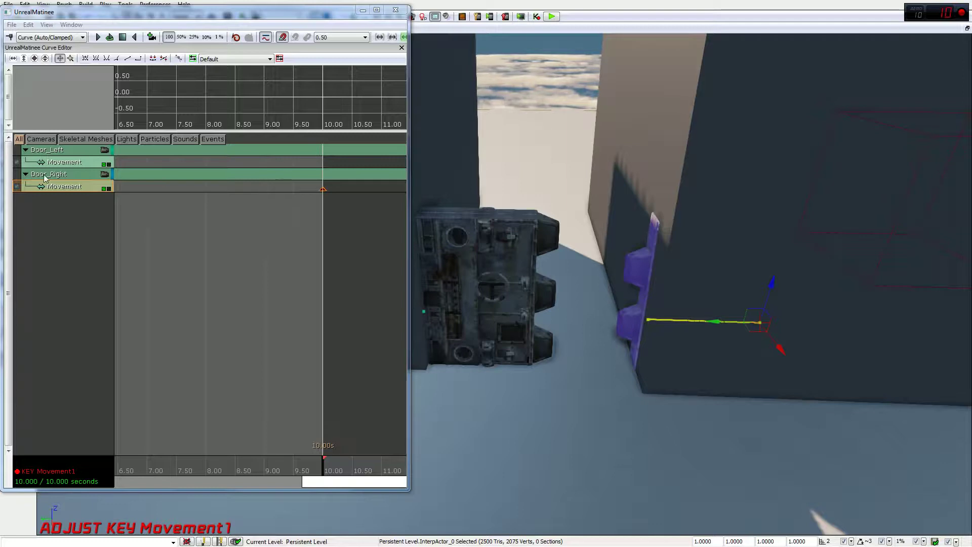
Add a 10-second key to the Door_Left movement track and slide the left door half into its wall.
click(51, 162)
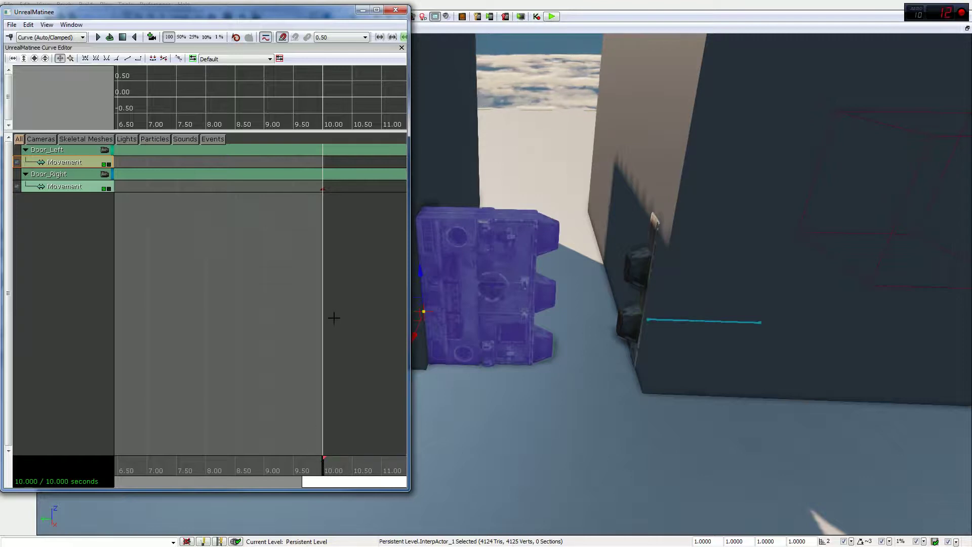
key(Return)
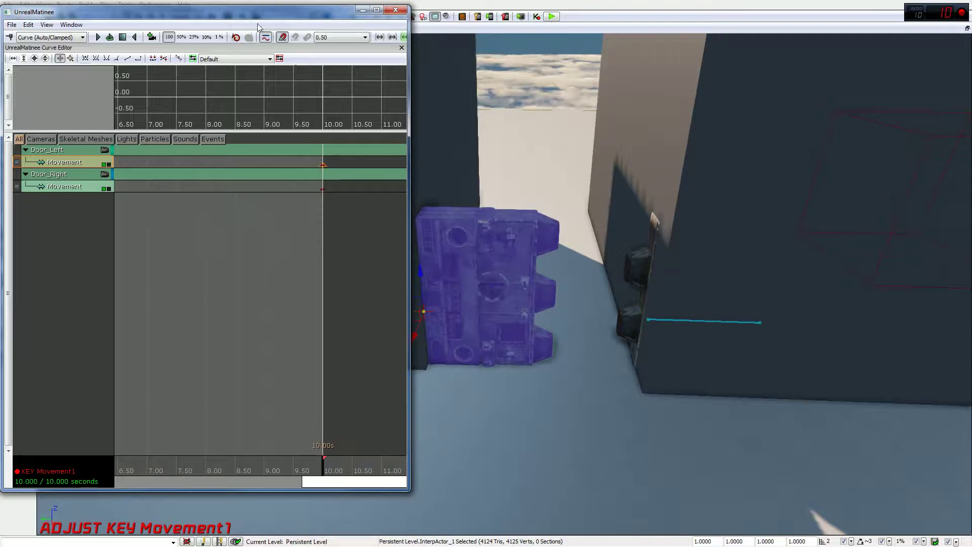
drag(258, 12, 820, 40)
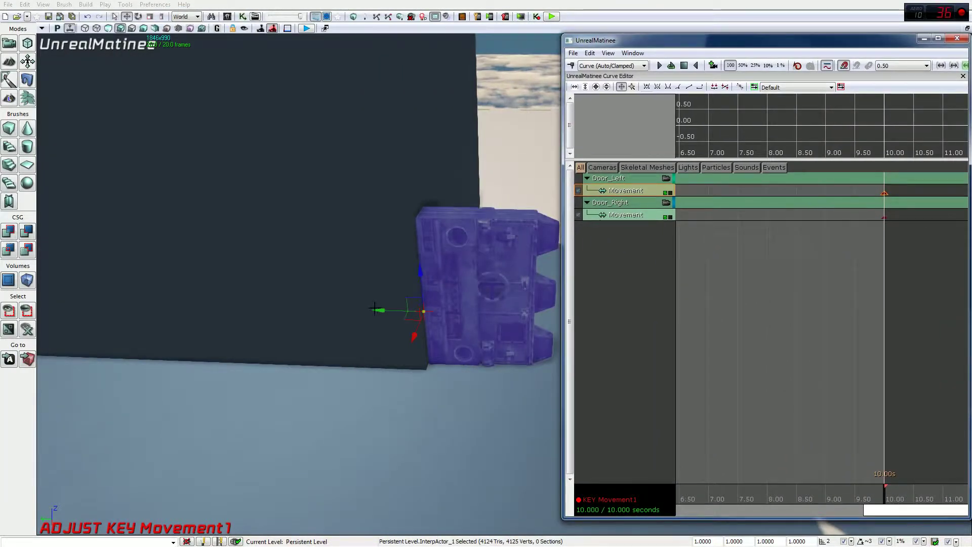
drag(374, 309, 269, 296)
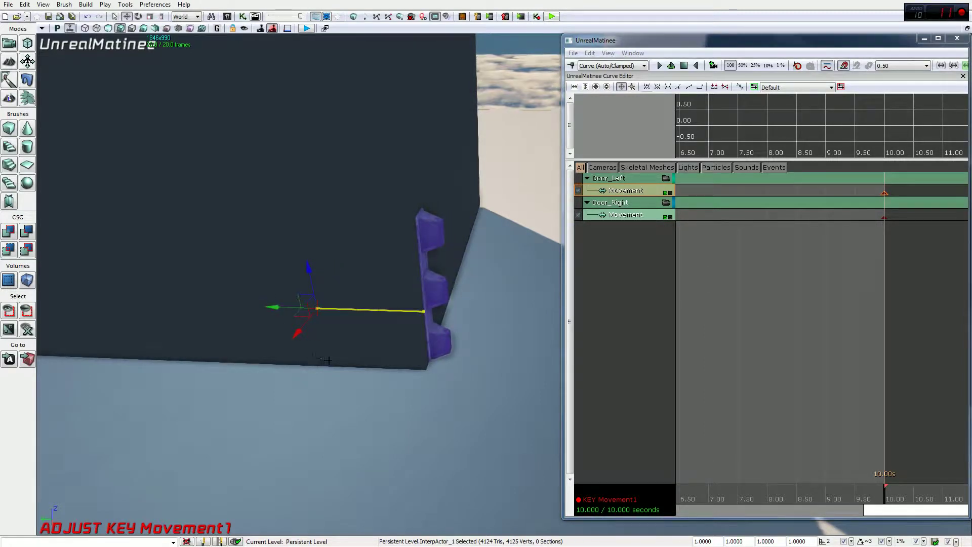
Scrub the Matinee timeline to check how both door halves slide apart, then return the time cursor to 0.000 seconds.
drag(859, 494, 652, 485)
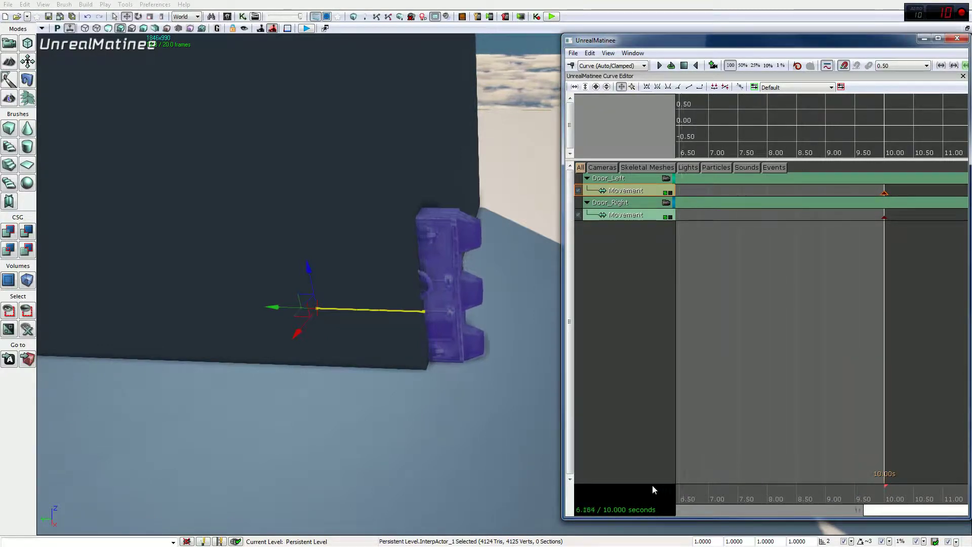
mouse_move(422, 247)
mouse_down()
mouse_move(421, 197)
mouse_move(436, 248)
mouse_up()
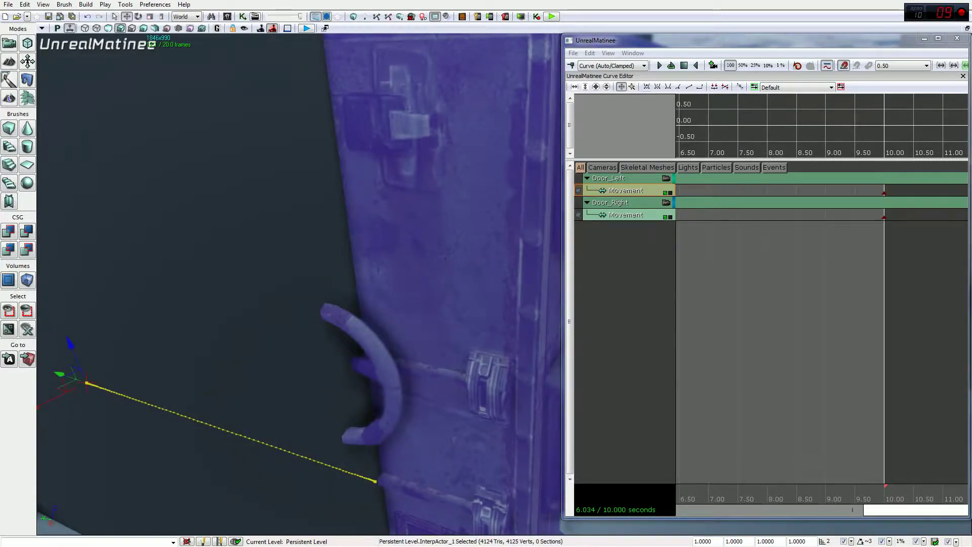
drag(391, 309, 392, 324)
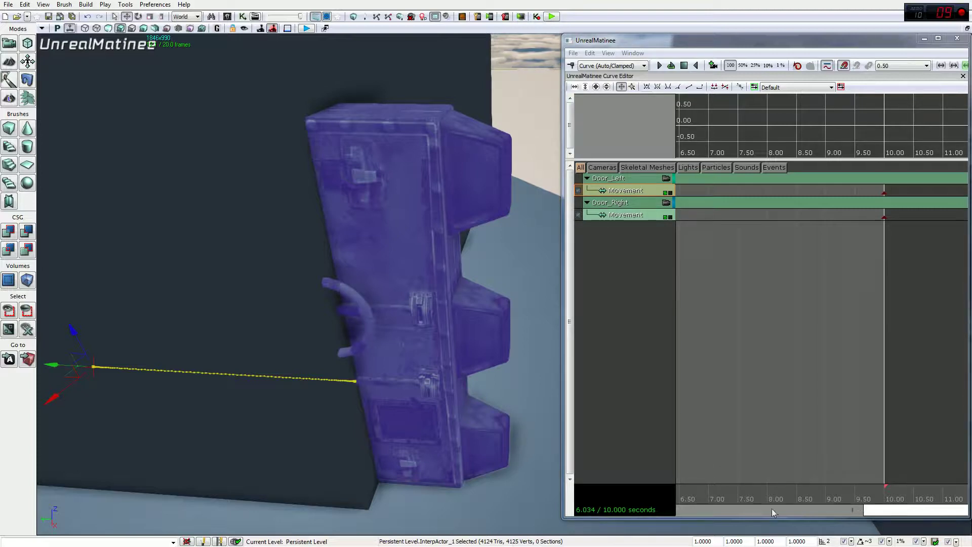
drag(894, 515, 692, 499)
click(690, 500)
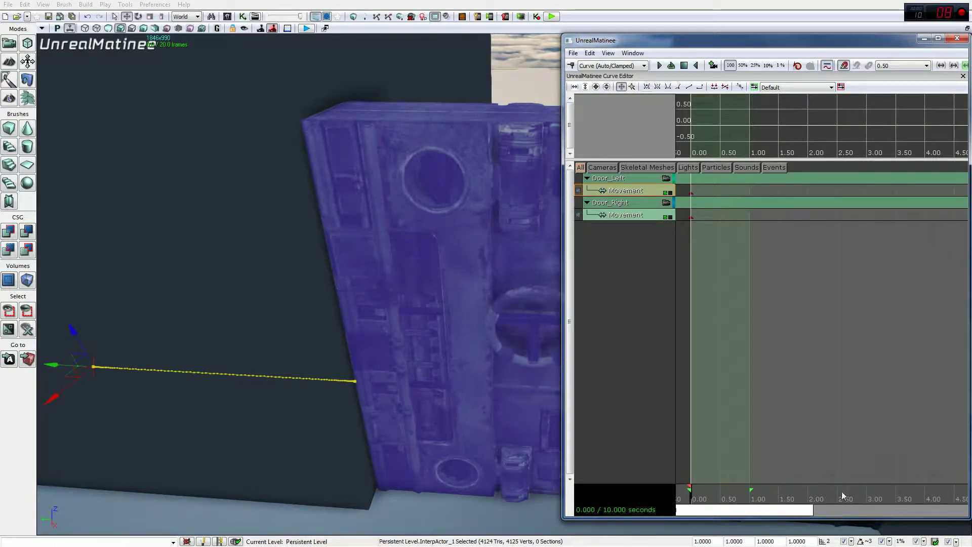
click(842, 500)
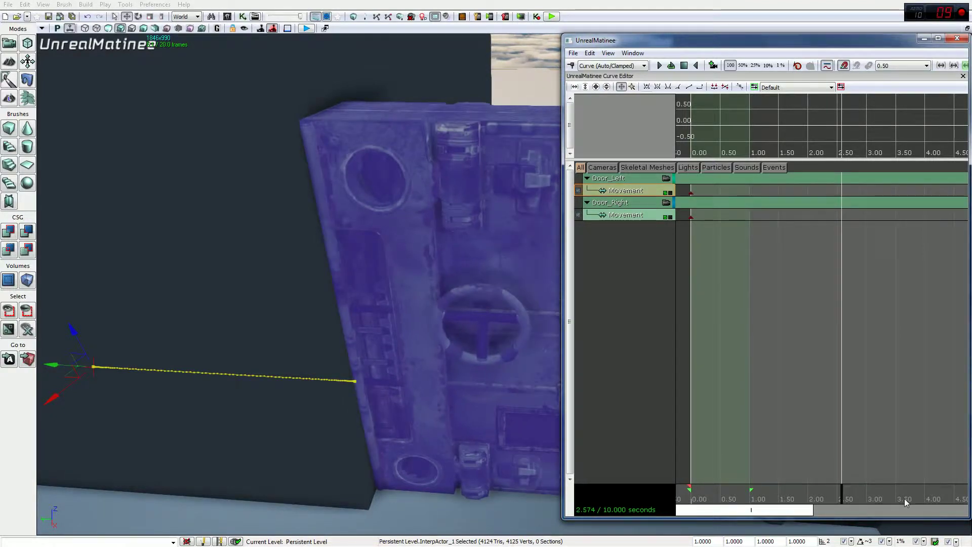
click(904, 498)
click(838, 497)
right_drag(436, 242, 527, 258)
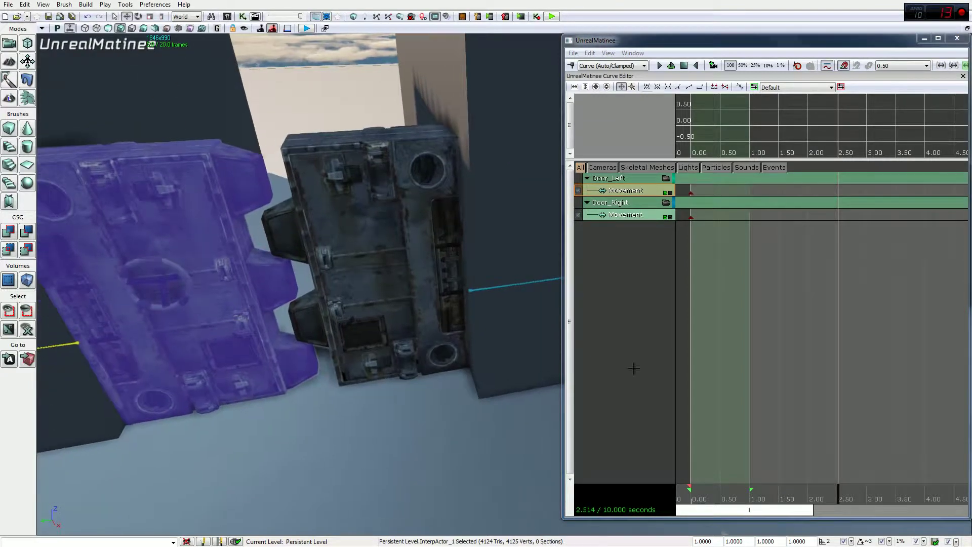
click(864, 496)
click(928, 496)
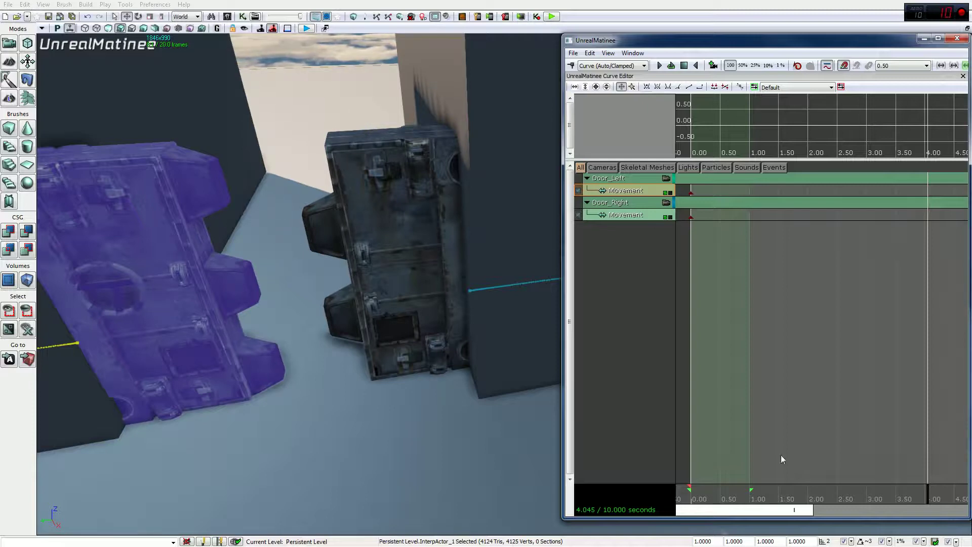
click(693, 494)
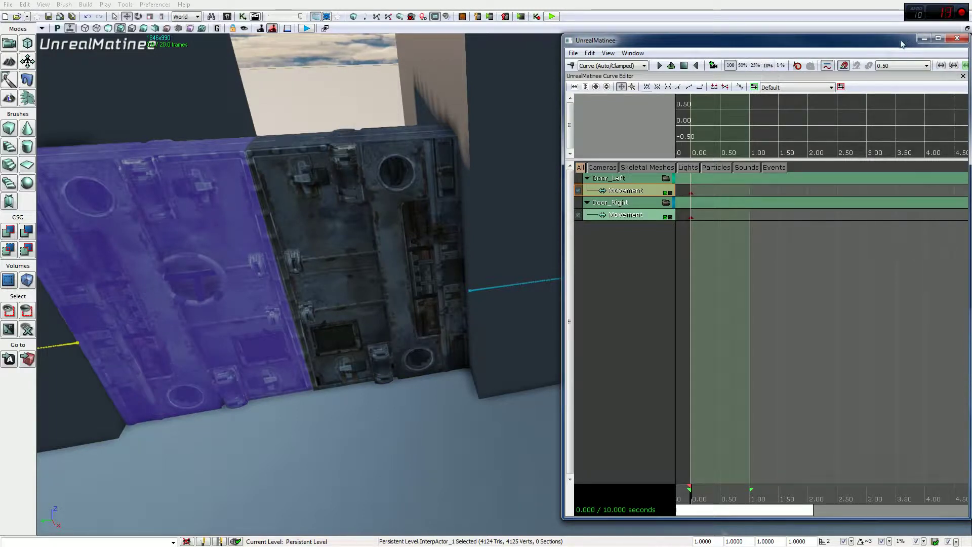
Move the Matinee window aside to examine both door halves and their movement paths, with the rotation widget active.
drag(902, 44, 672, 59)
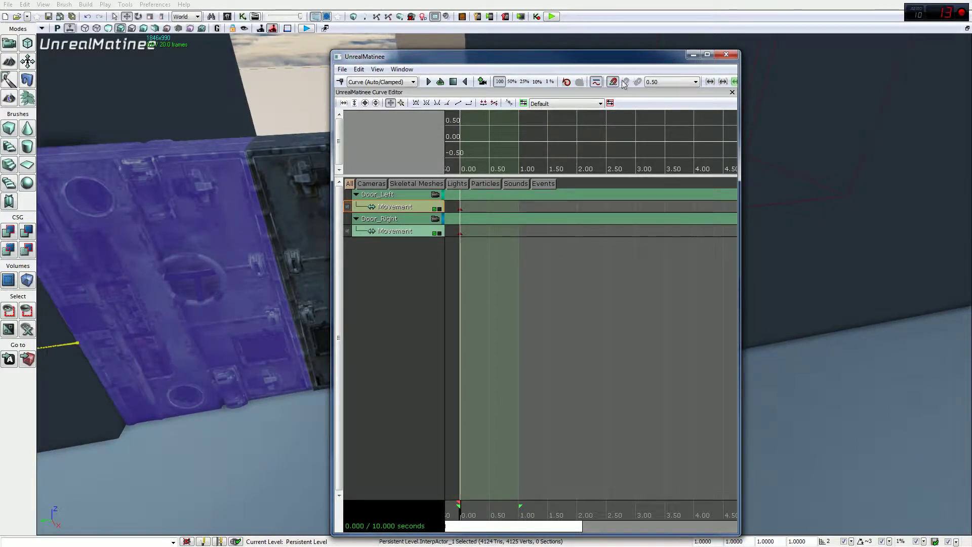
drag(587, 59, 0, 67)
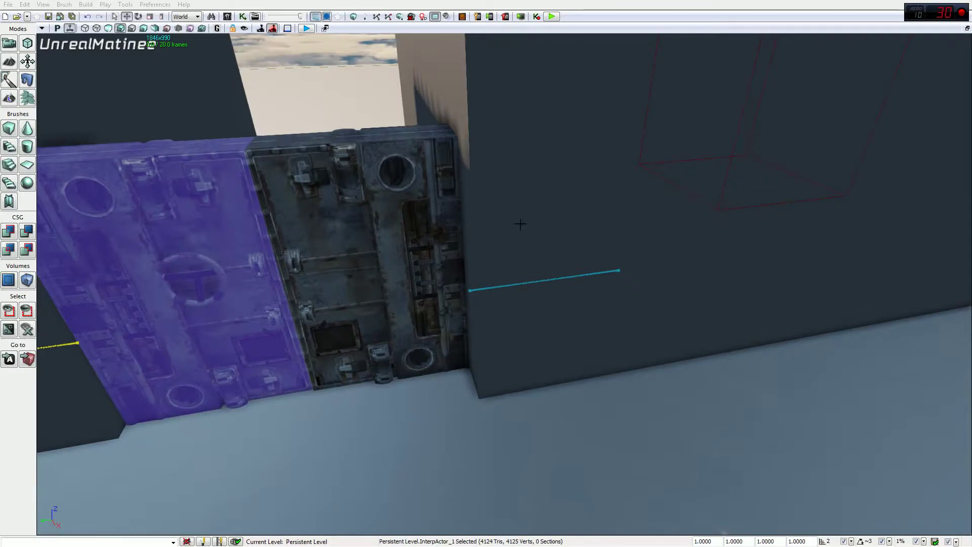
right_drag(524, 222, 552, 238)
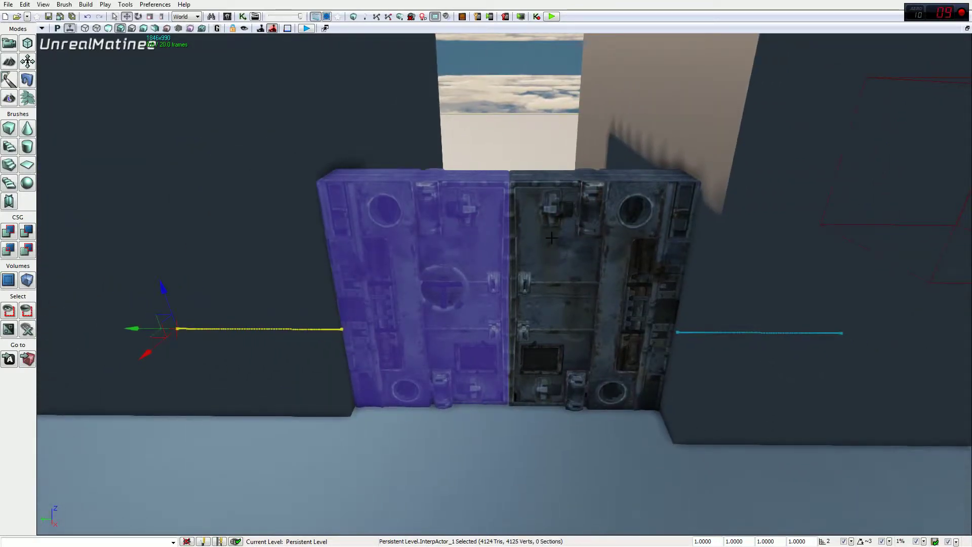
key(space)
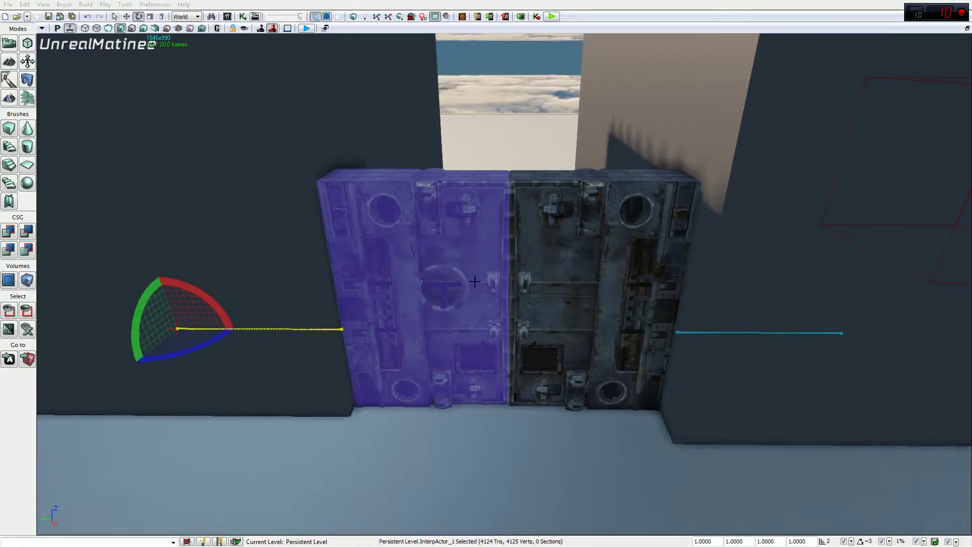
click(496, 90)
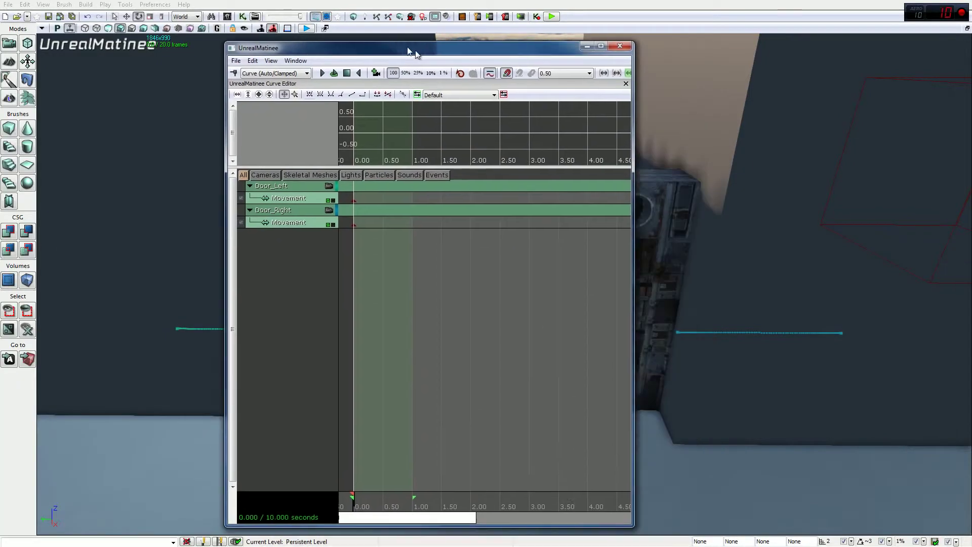
drag(417, 49, 237, 47)
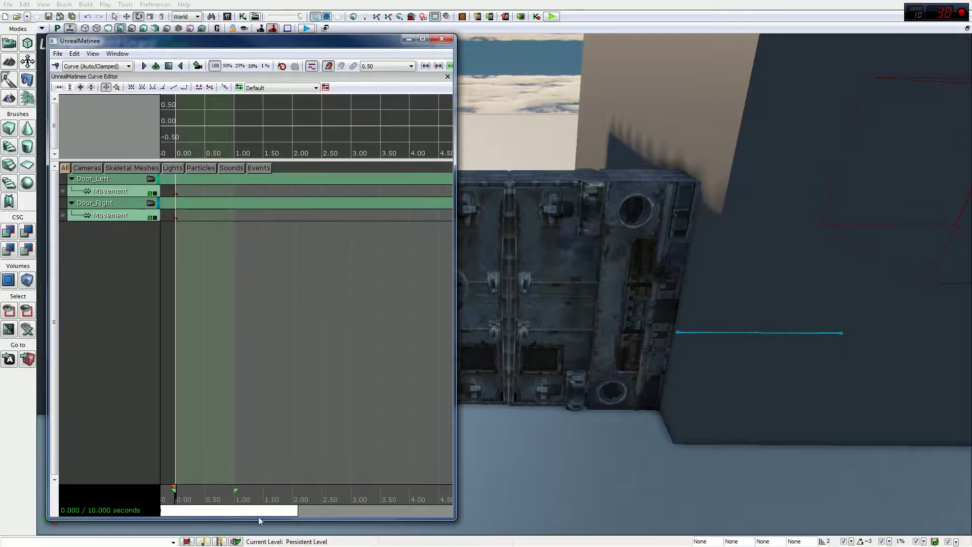
Enlarge the curve editor area and maximize the Matinee window.
drag(255, 515, 352, 516)
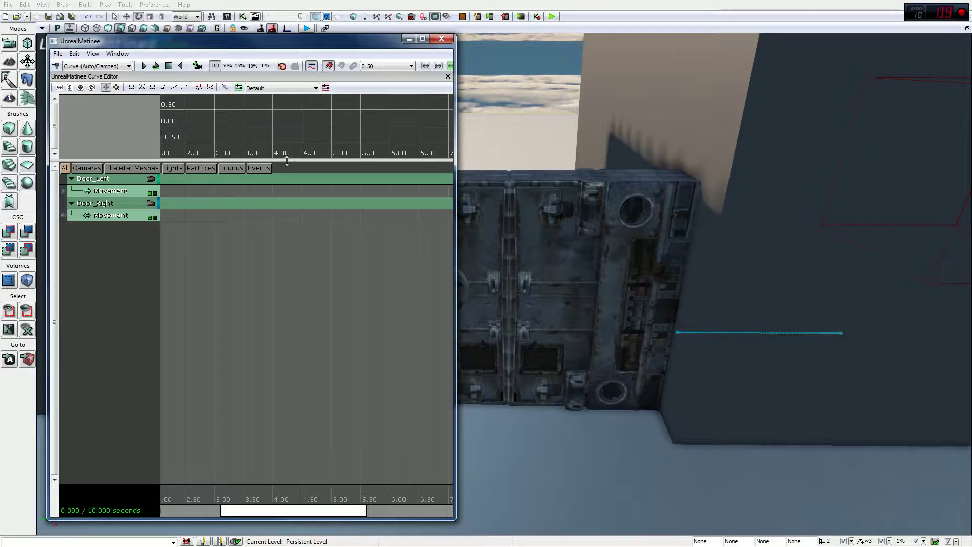
drag(287, 161, 291, 373)
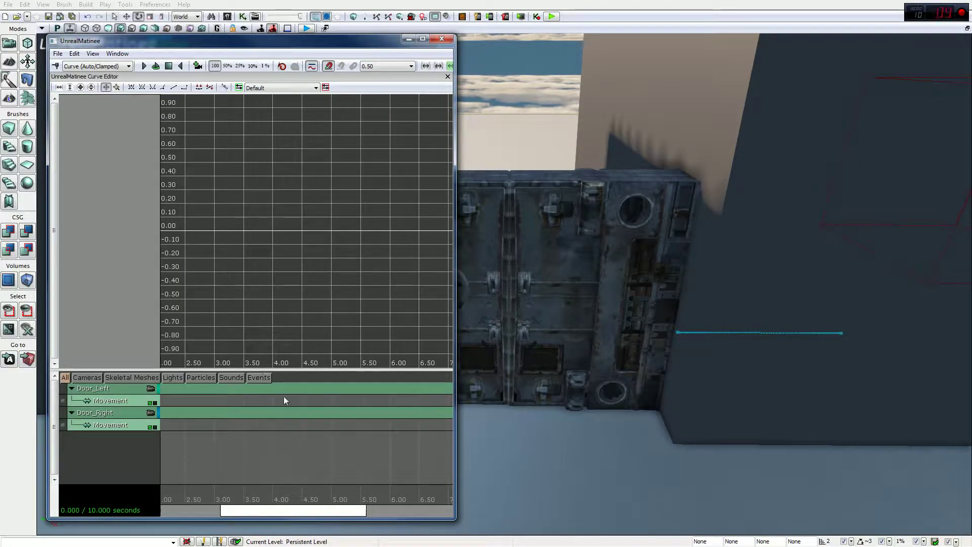
drag(296, 211, 314, 345)
click(423, 39)
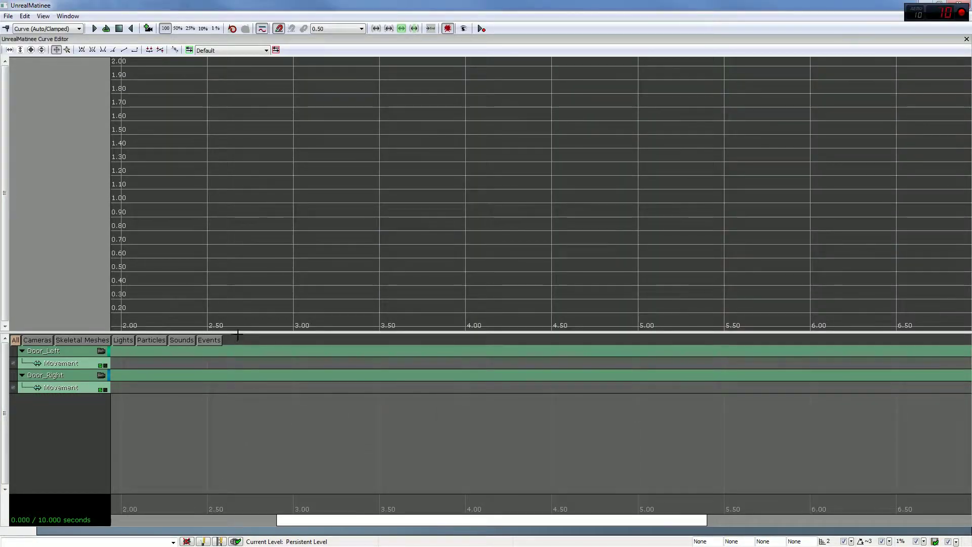
drag(327, 104, 351, 67)
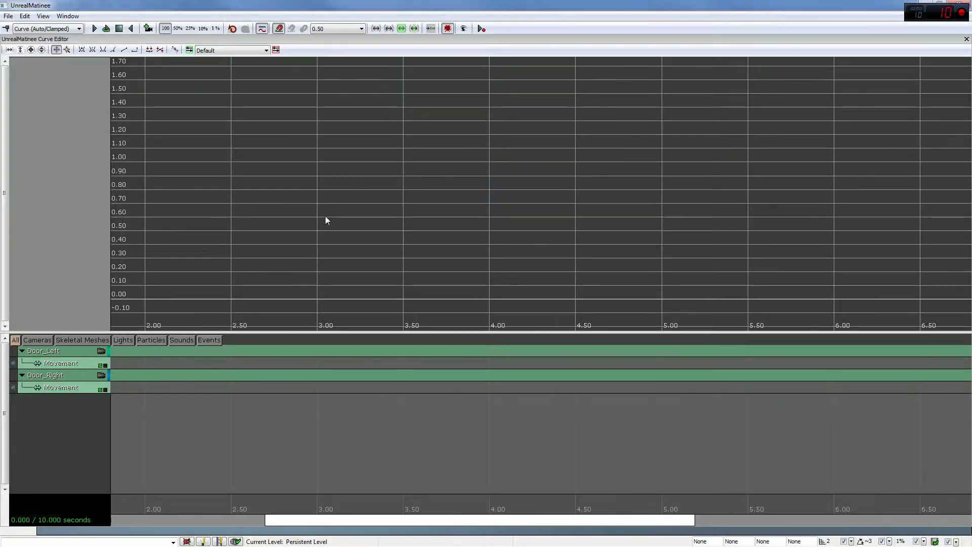
drag(325, 217, 354, 160)
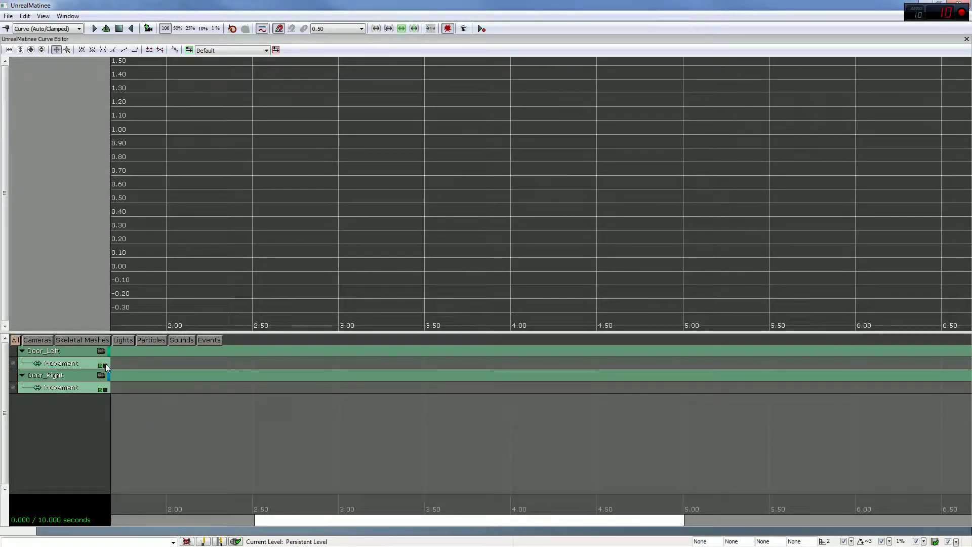
Show the Door_Left movement track in the curve editor and fit its whole curve in the graph.
click(107, 365)
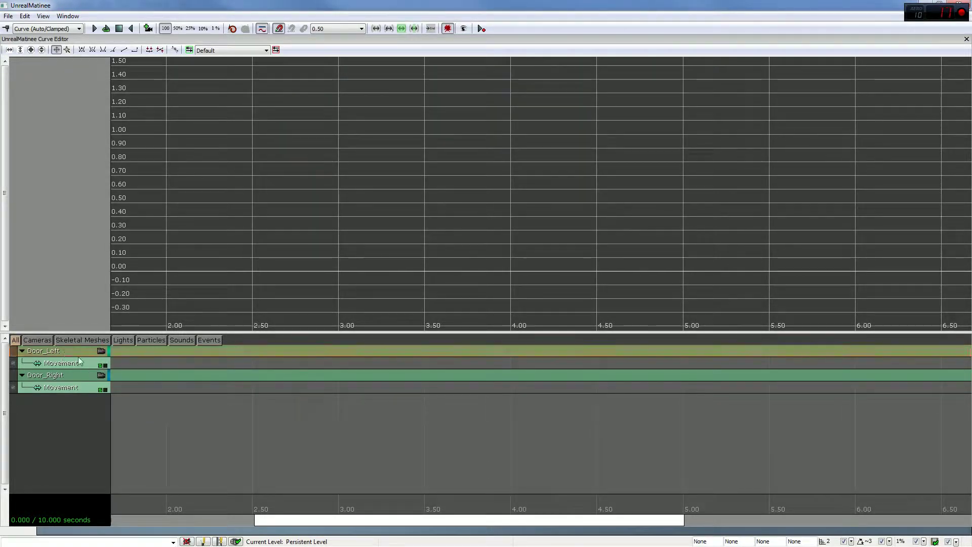
click(105, 366)
click(105, 366)
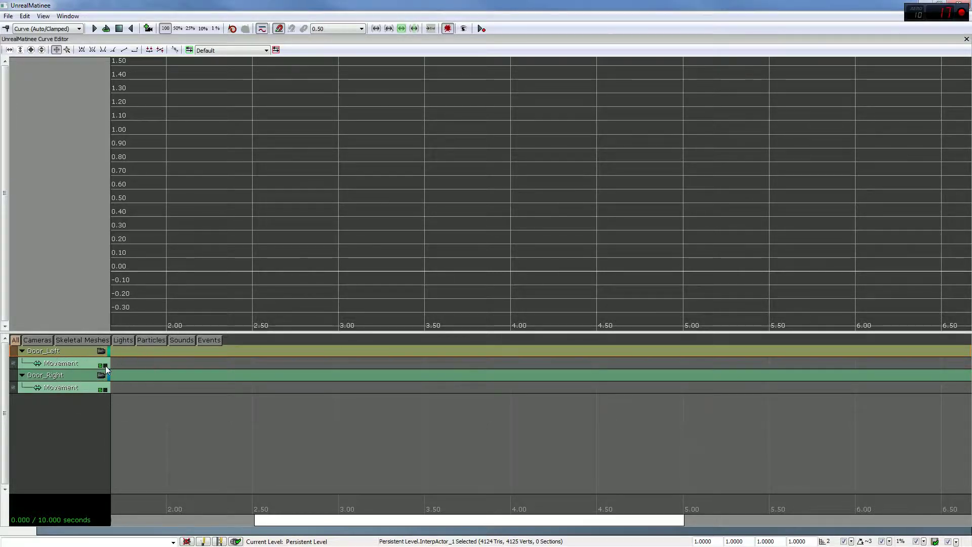
click(105, 365)
drag(216, 259, 229, 96)
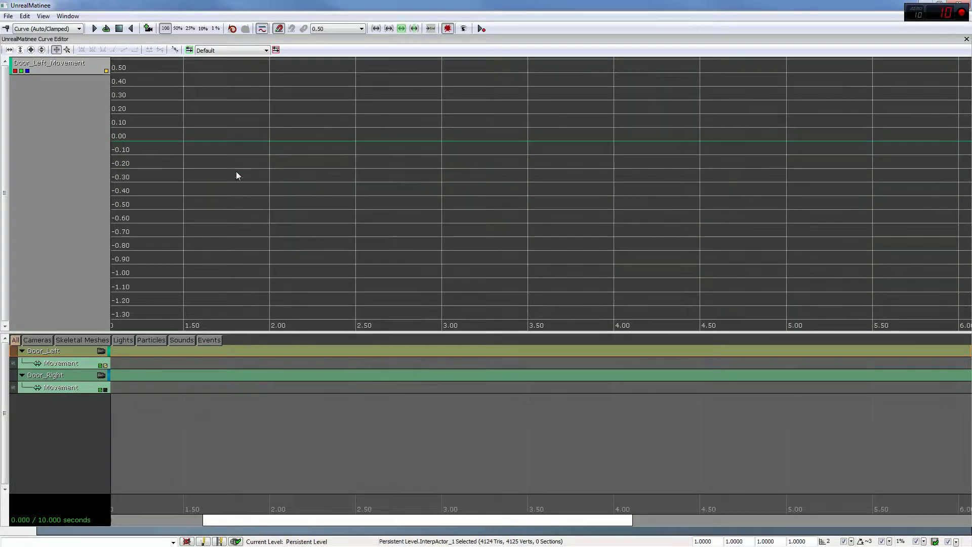
drag(349, 160, 575, 130)
drag(425, 235, 429, 321)
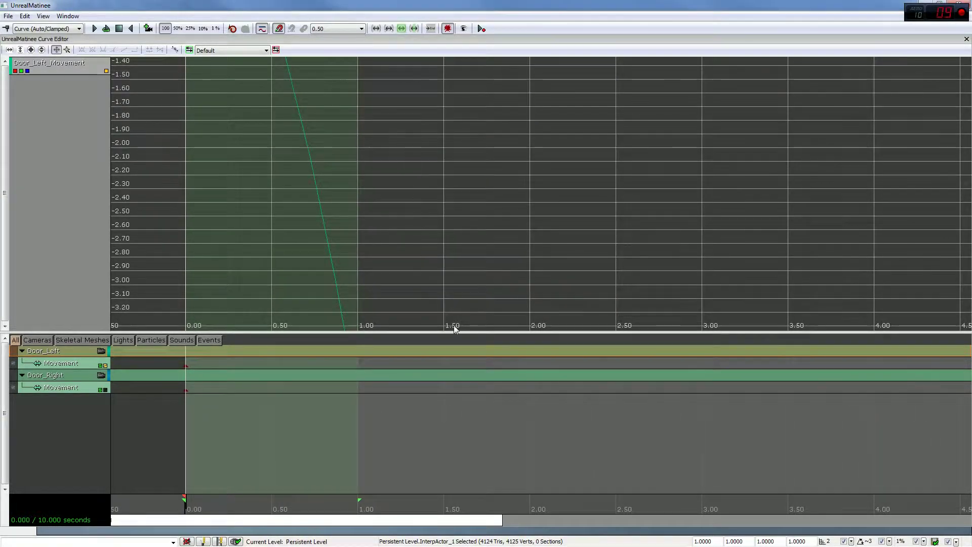
click(31, 50)
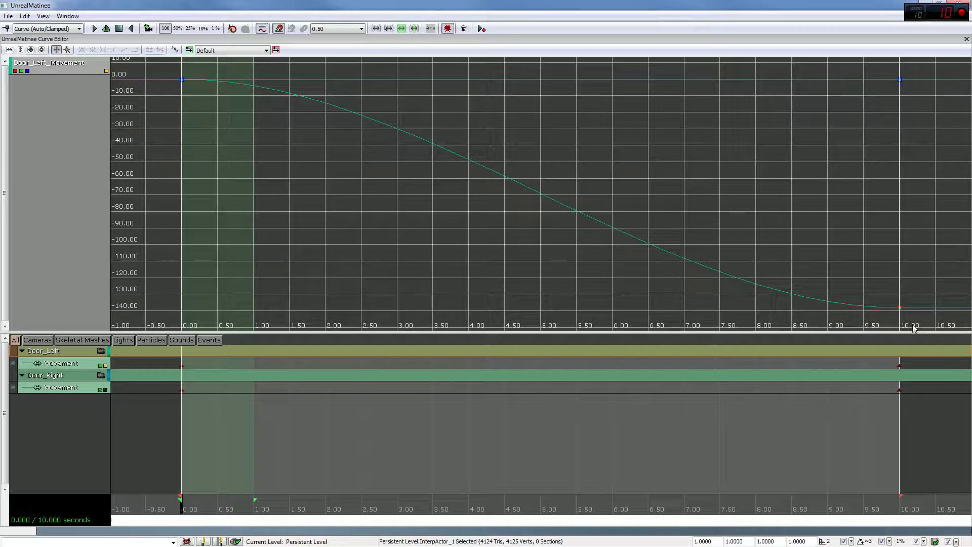
Select the Door_Left movement key at 0 seconds and examine the left door half and its path beside the curve.
click(182, 365)
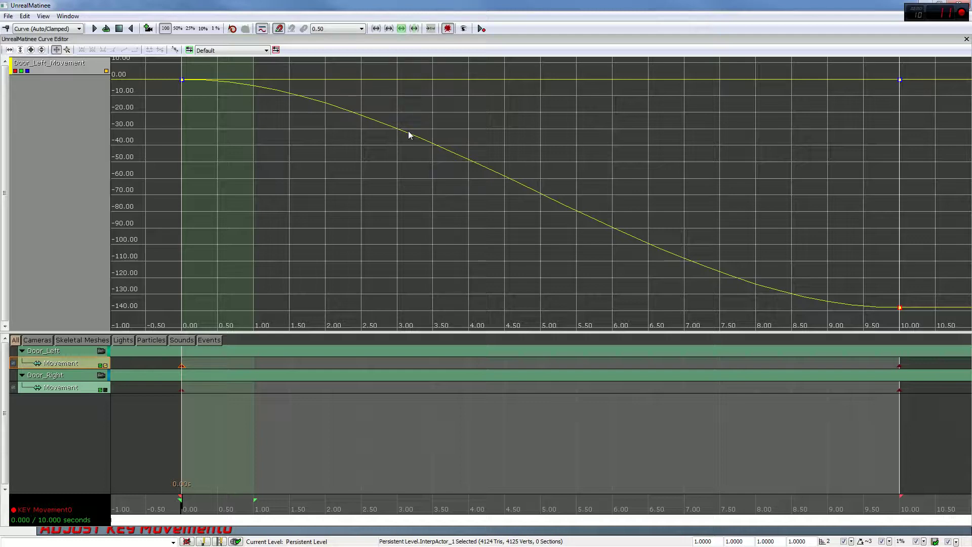
drag(415, 6, 695, 46)
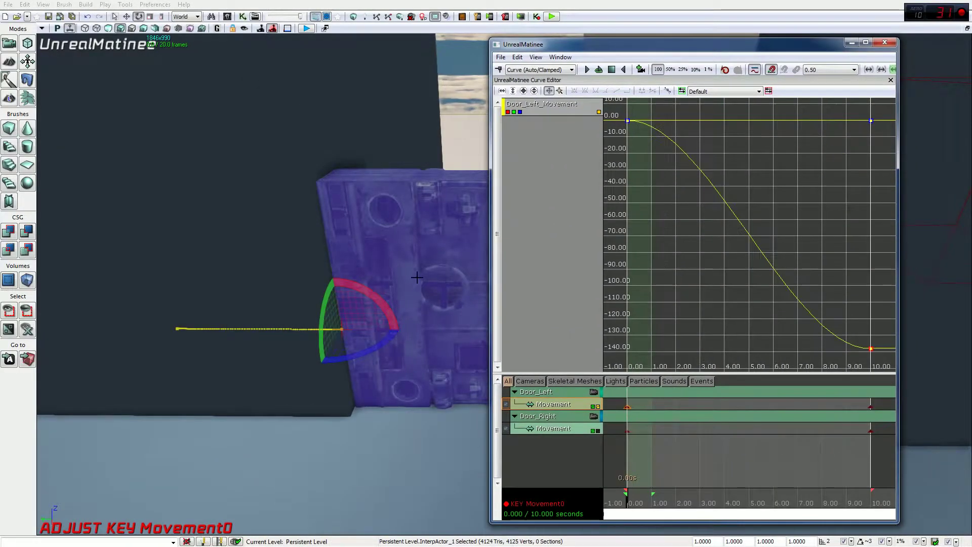
drag(416, 278, 329, 277)
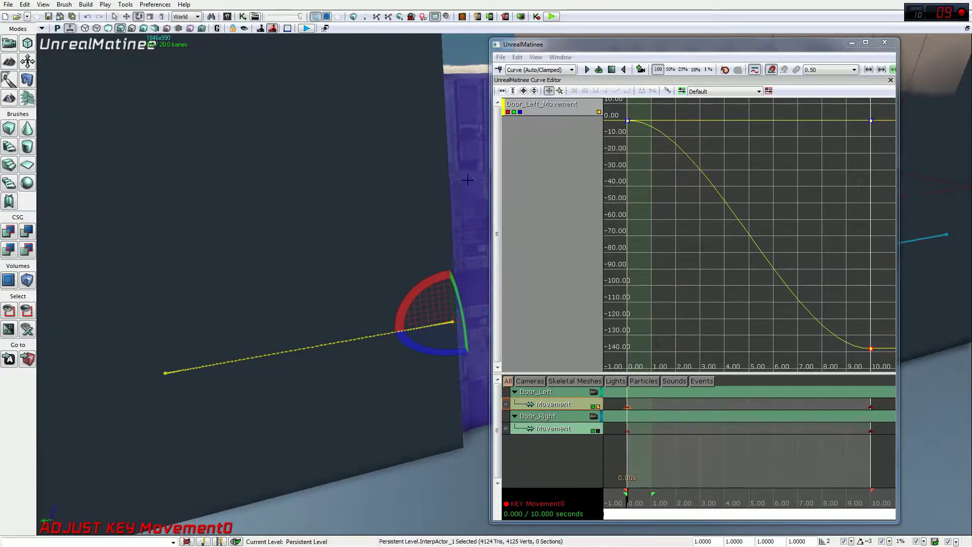
right_drag(477, 69, 446, 83)
mouse_move(284, 291)
right_down()
mouse_move(219, 297)
mouse_move(299, 282)
right_up()
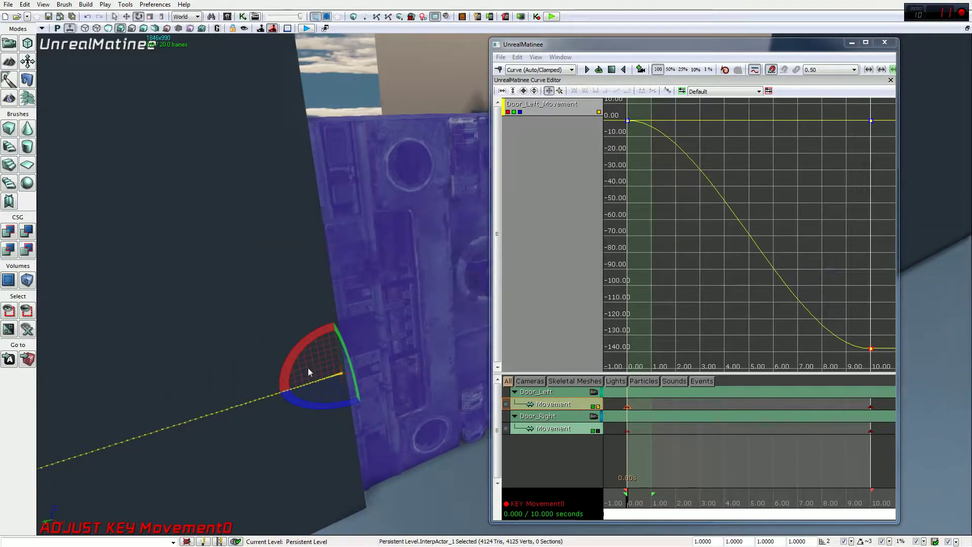
right_drag(255, 414, 365, 377)
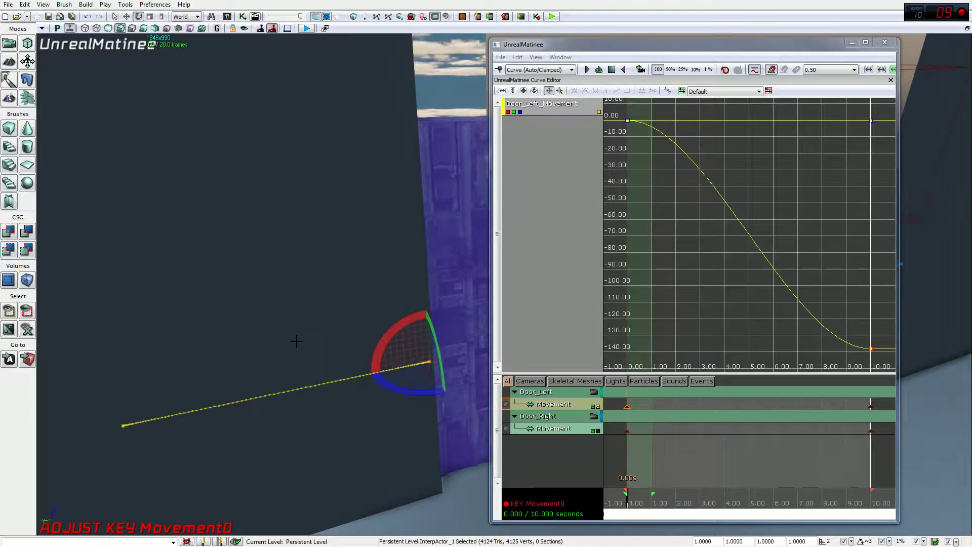
Select the Door_Left curve's key at 10 seconds and compare the curve with both door halves and their paths in the viewport.
drag(512, 44, 405, 0)
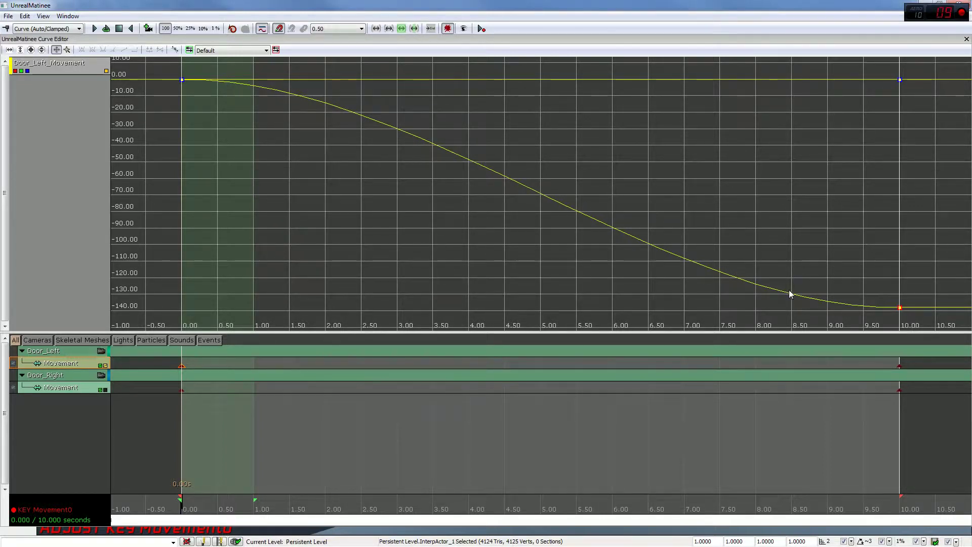
click(900, 307)
drag(446, 5, 275, 56)
scroll(724, 284, up, 5)
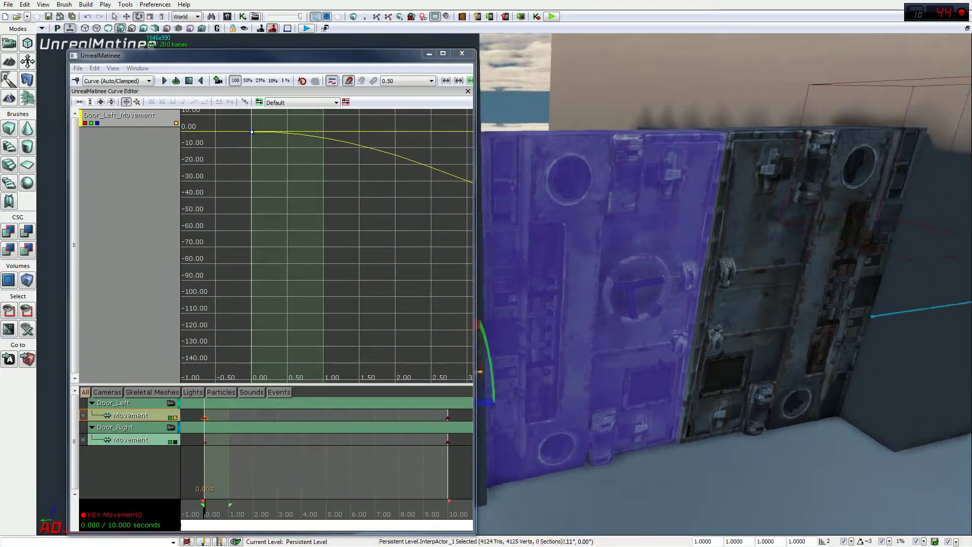
scroll(724, 284, down, 5)
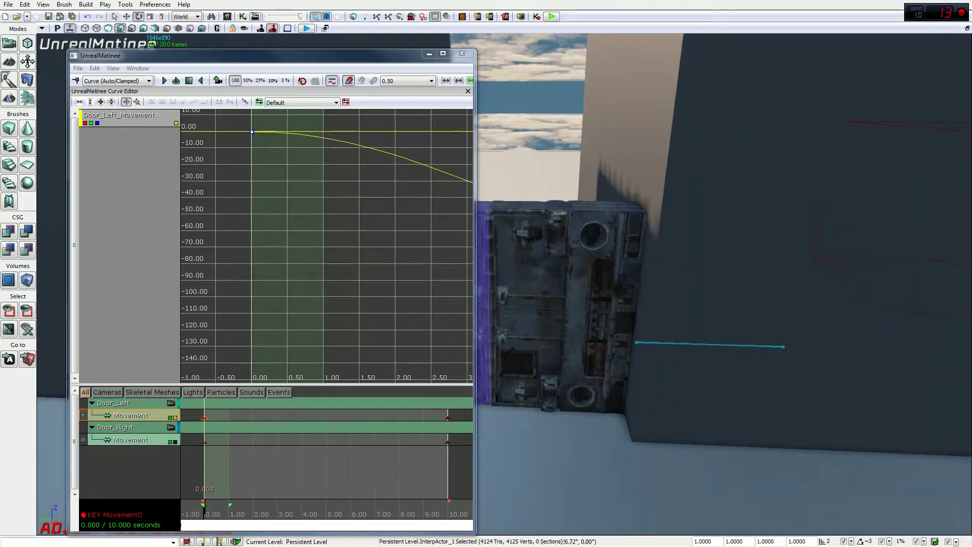
scroll(724, 283, up, 3)
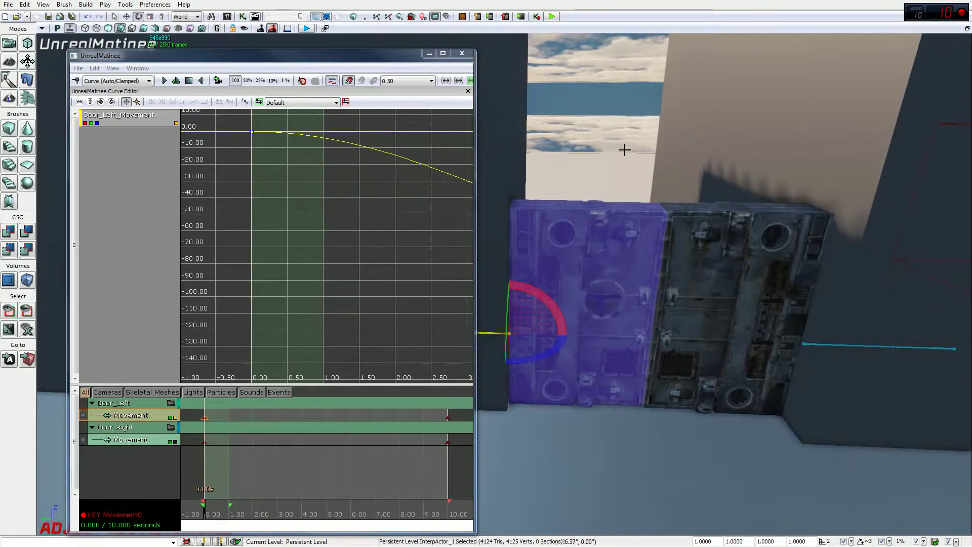
double_click(379, 55)
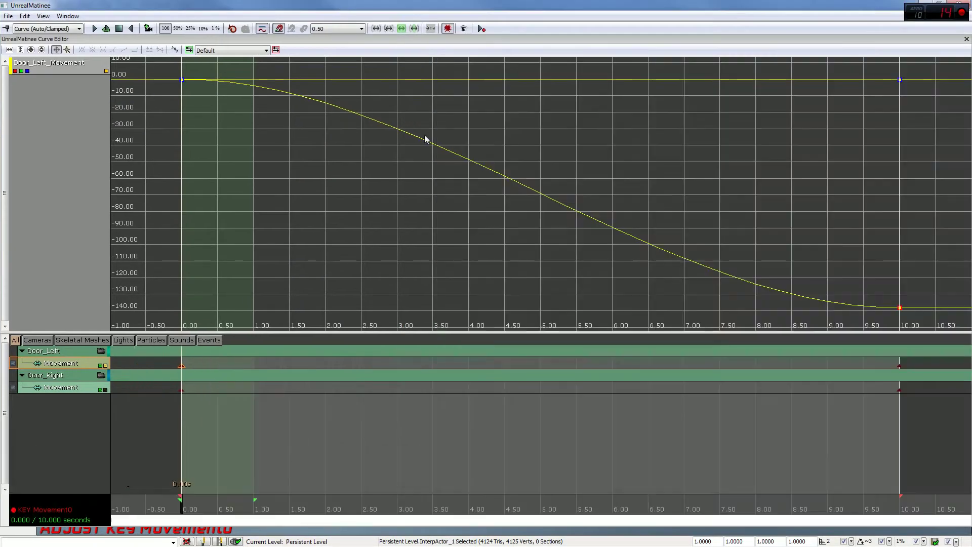
Play the Matinee from 0 seconds beside the viewport to watch both door halves slide open, with the Door_Left curve in view.
click(941, 4)
drag(394, 52, 368, 34)
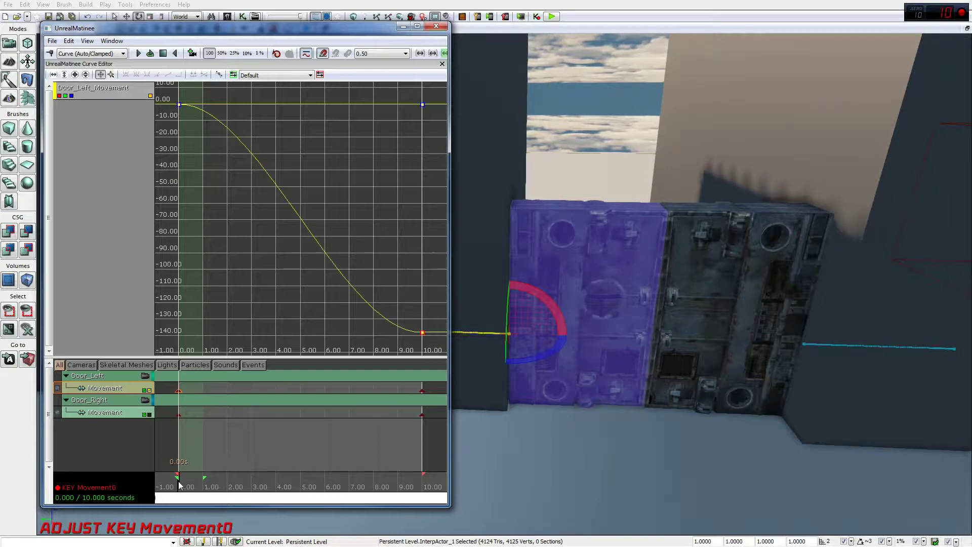
click(182, 481)
key(l)
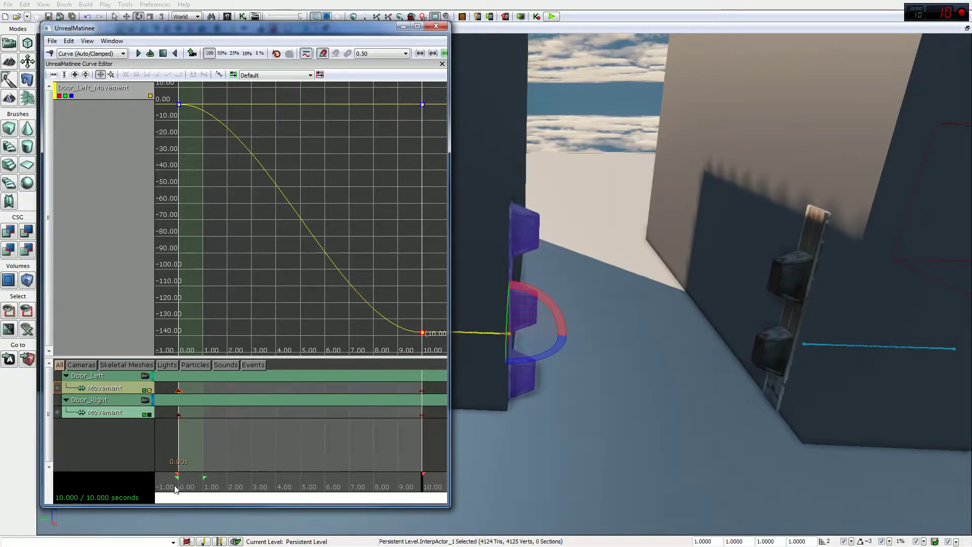
click(180, 478)
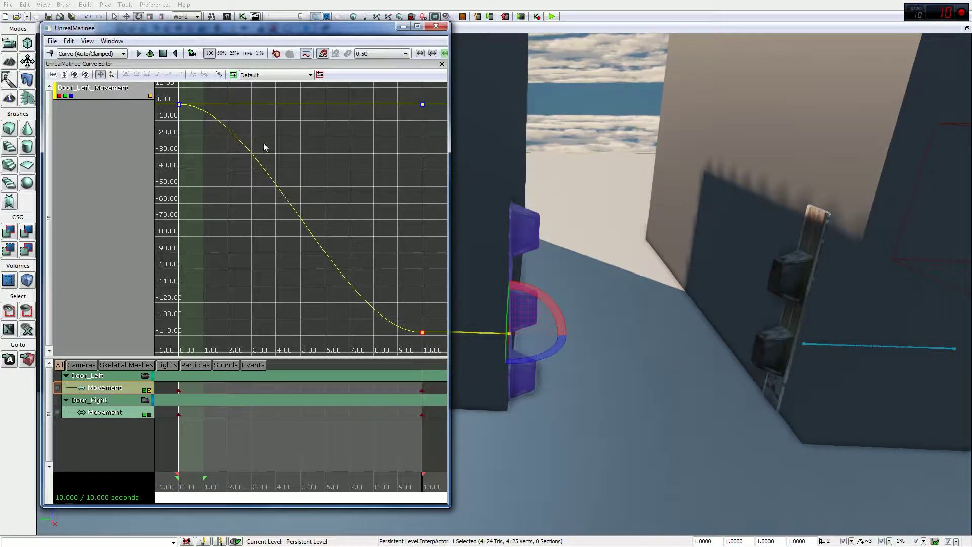
click(416, 26)
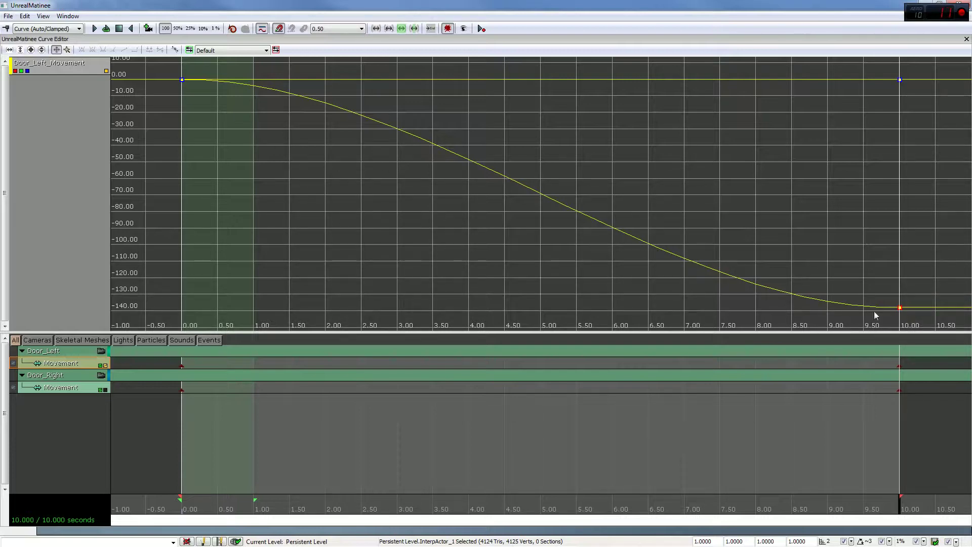
Try to bend the Door_Left movement curve downward by lowering the tangent handle of its flat curve's key at 0 seconds.
click(183, 80)
click(199, 81)
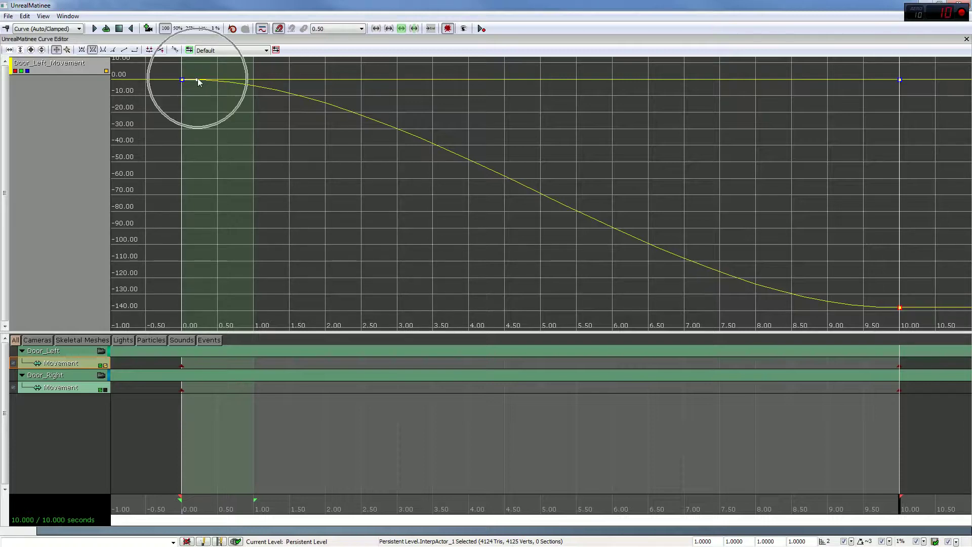
click(199, 83)
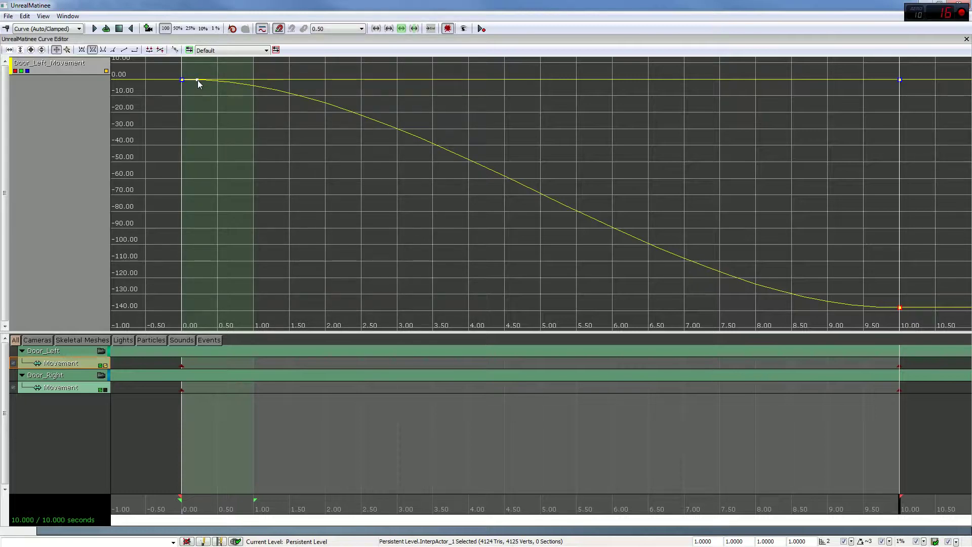
drag(195, 83, 195, 96)
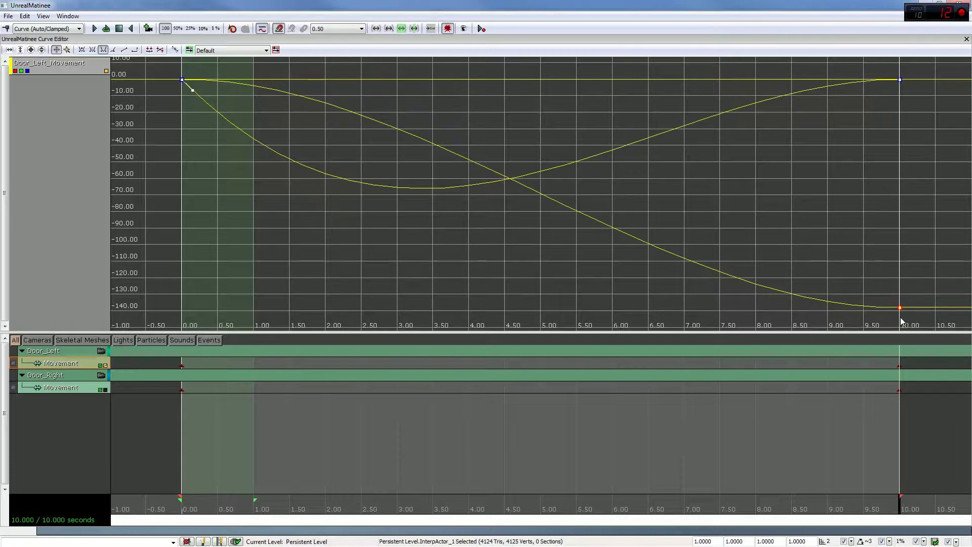
mouse_move(900, 309)
Play the Matinee from 0 seconds to examine the left door's bent path, and undo the tangent change at the first key.
drag(514, 5, 212, 20)
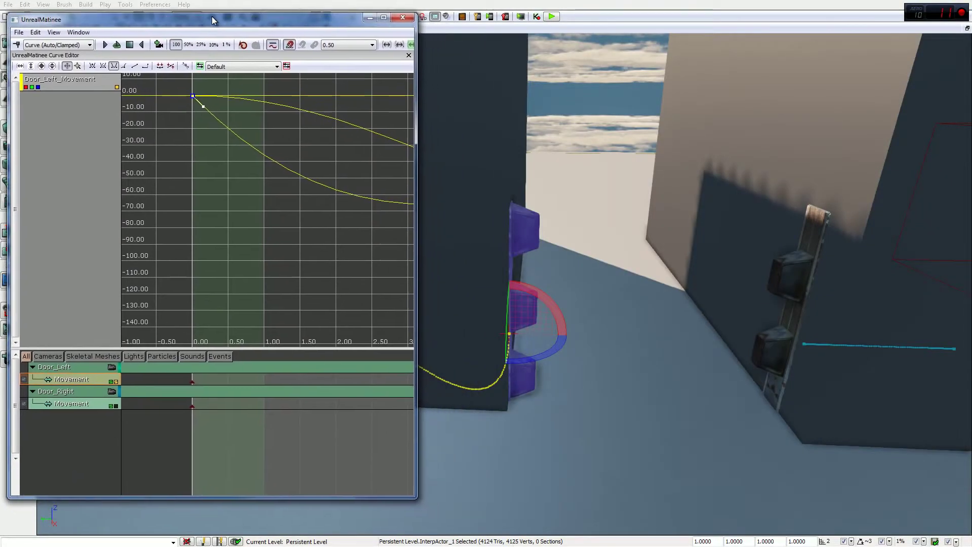
drag(551, 338, 511, 283)
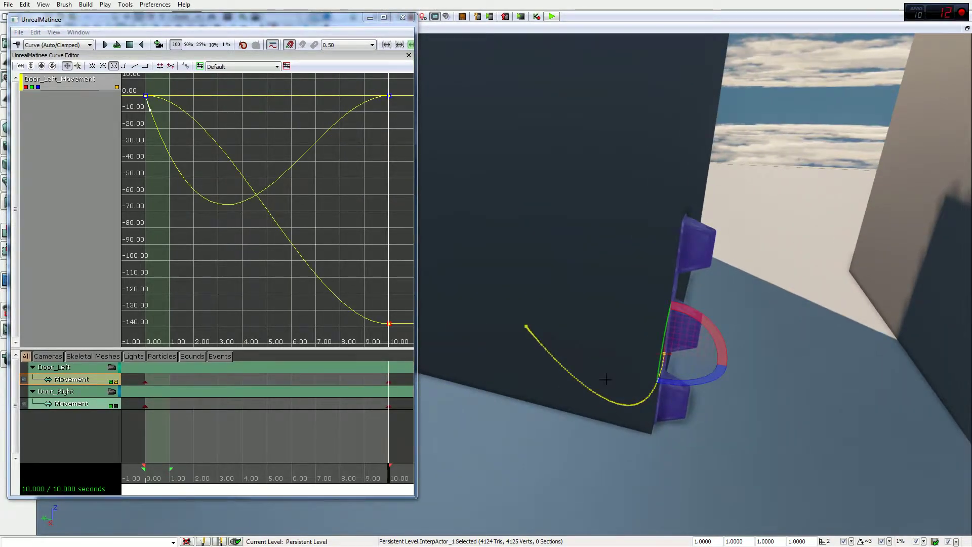
click(146, 477)
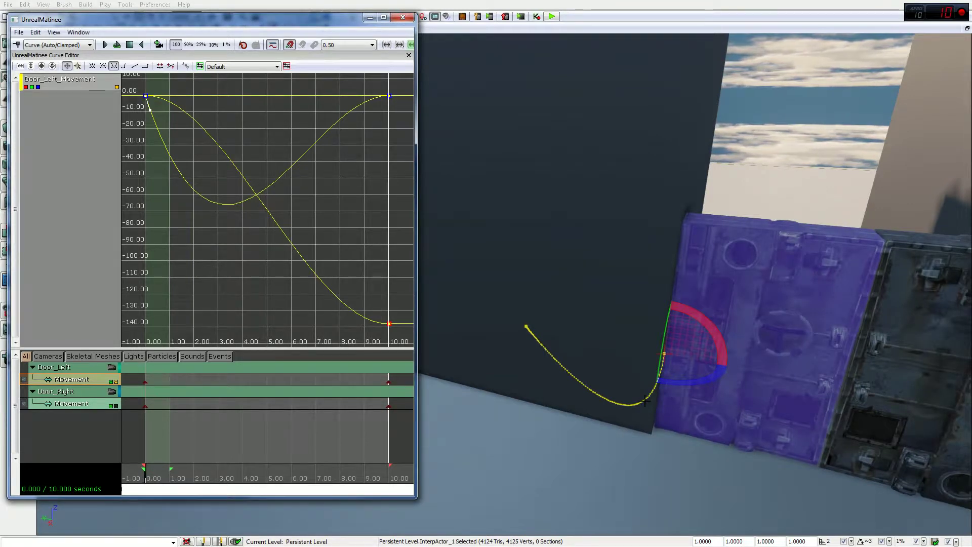
key(space)
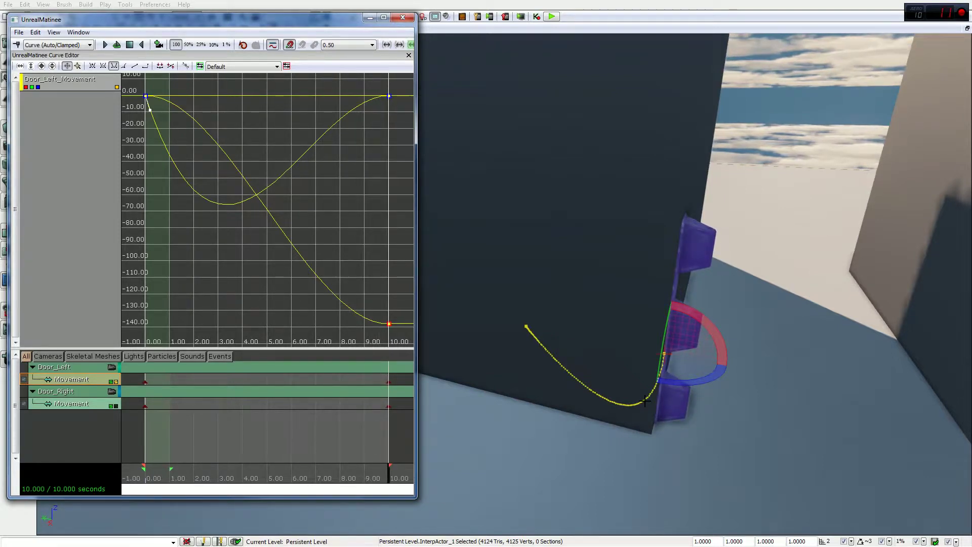
click(383, 17)
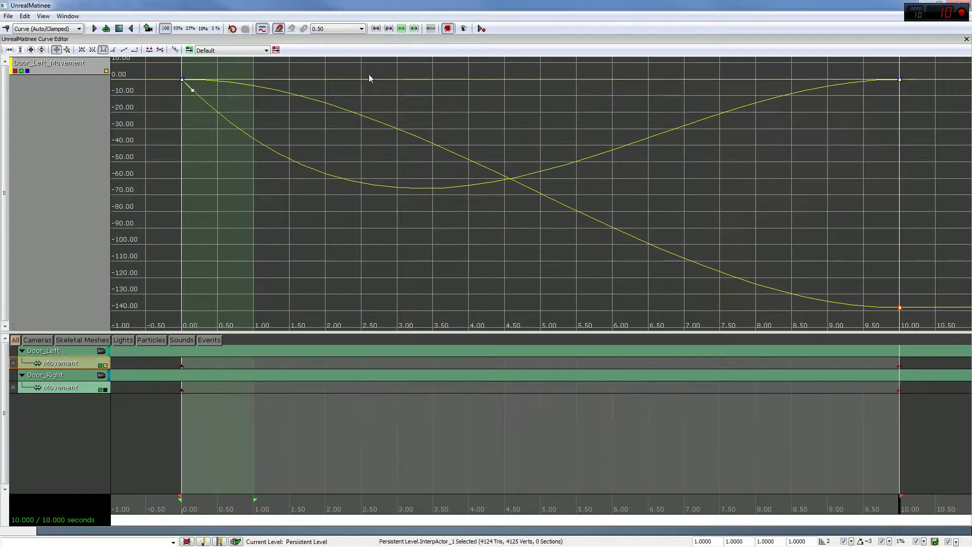
key(ctrl+z)
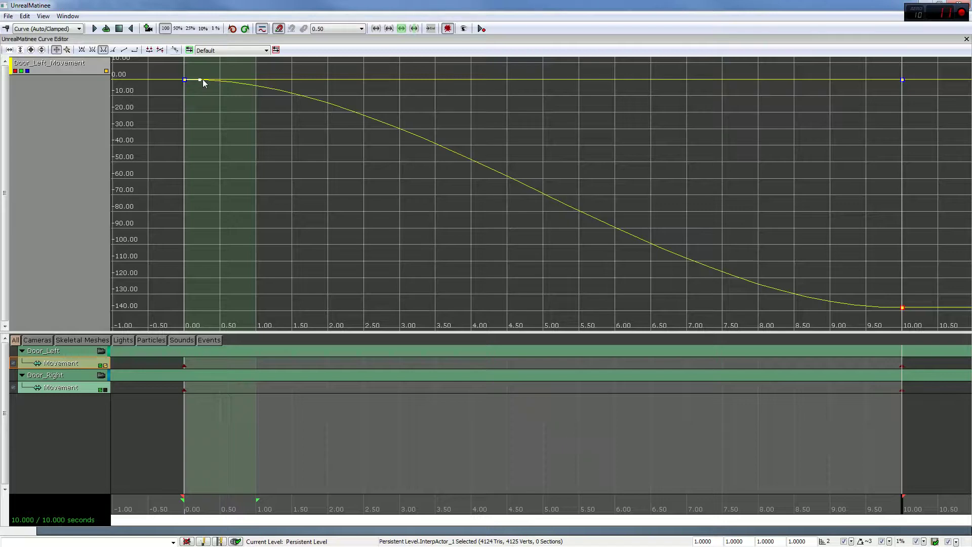
Select the Door_Right movement keys at 0 and 10 seconds to examine the right door half's start and end positions.
click(184, 389)
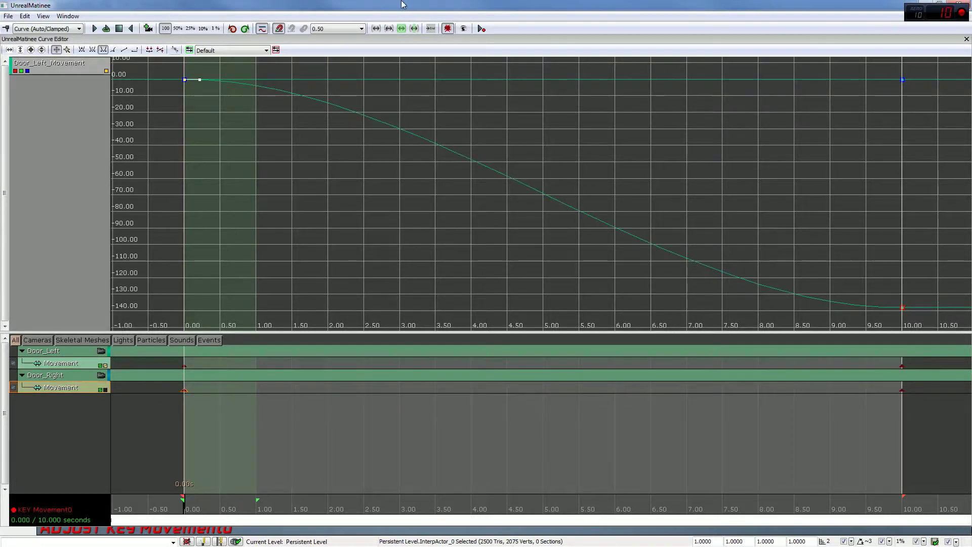
drag(401, 4, 321, 25)
right_drag(779, 385, 482, 343)
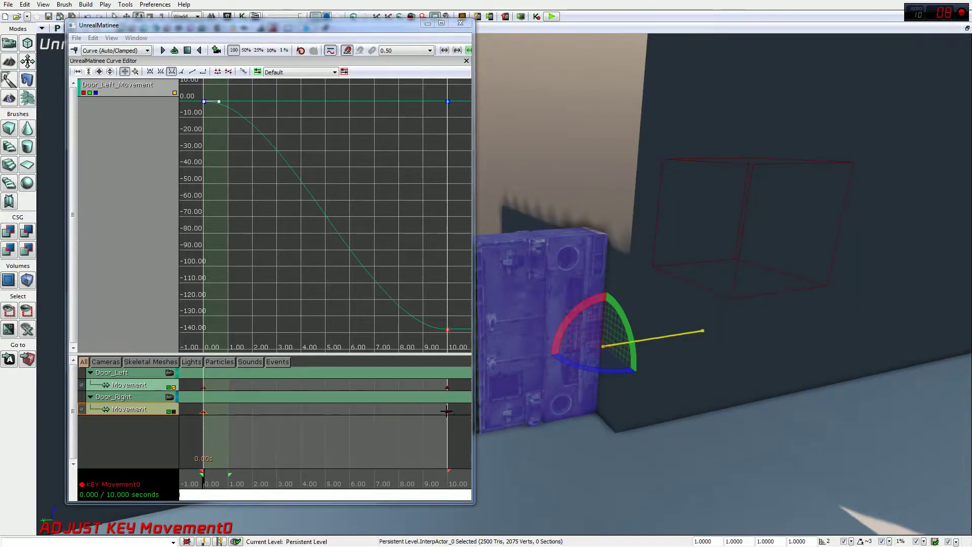
click(449, 411)
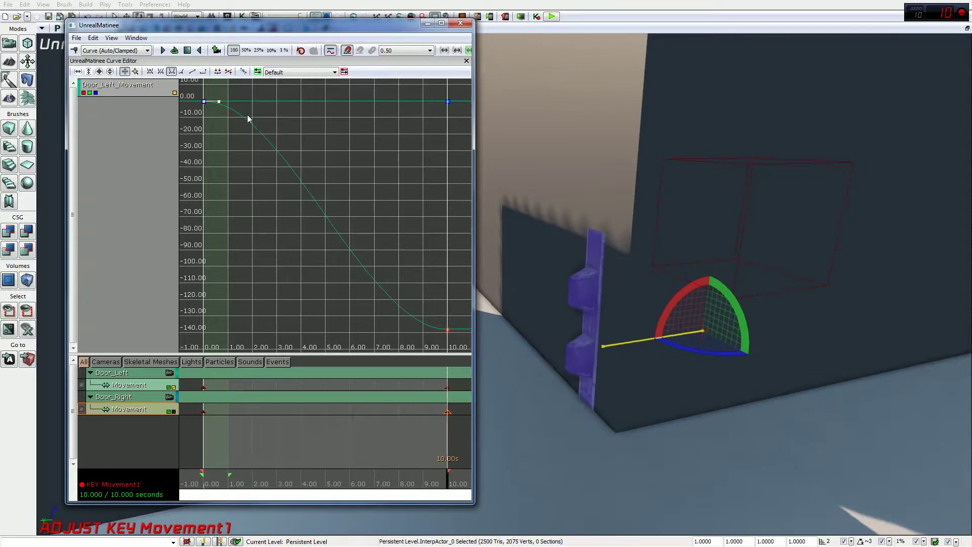
click(441, 23)
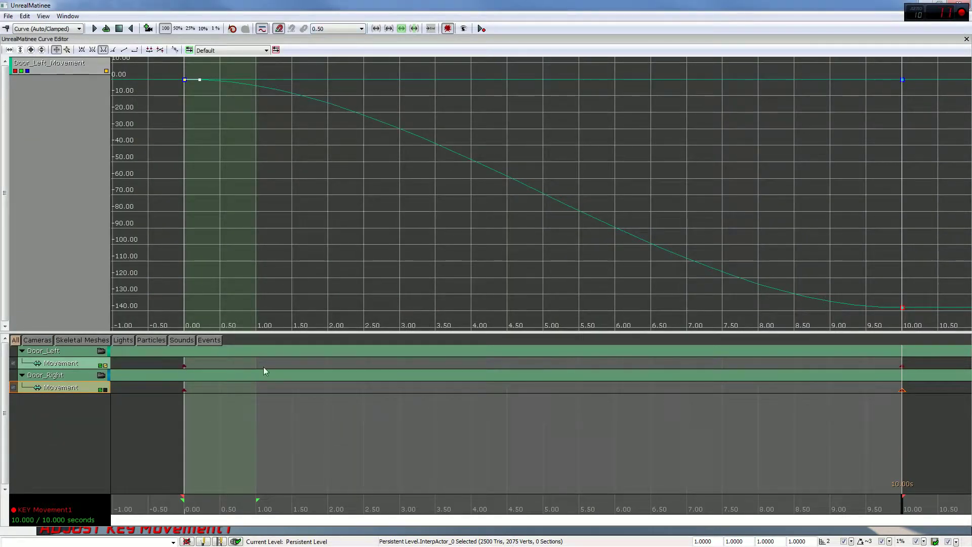
Raise the tangent handle of the Door_Left curve's key at 10 seconds so the curve arches before dropping steeply to its end.
click(902, 366)
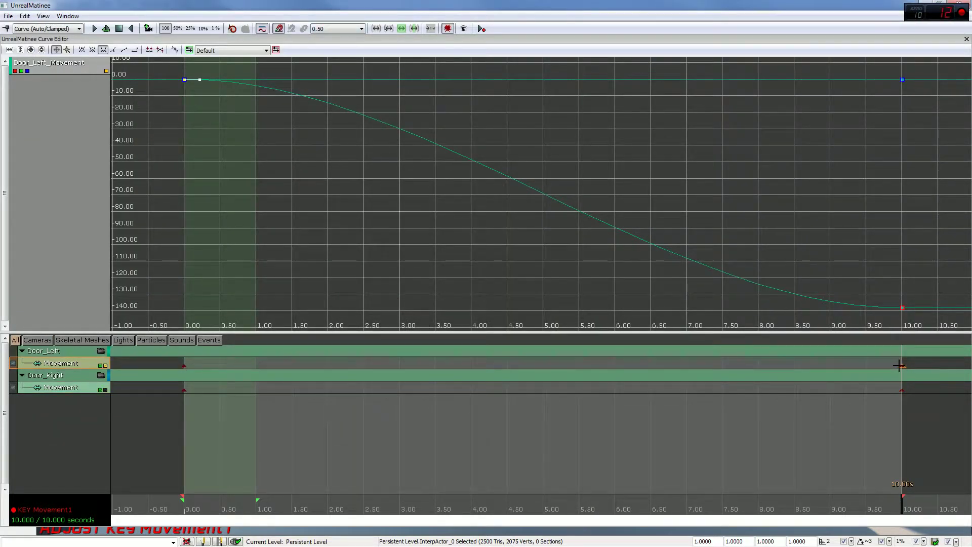
drag(384, 166, 393, 182)
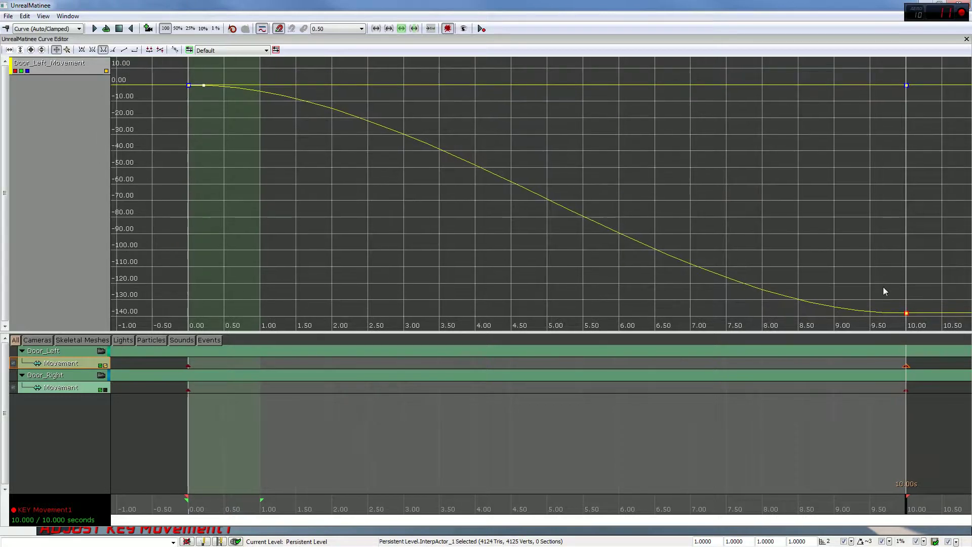
click(907, 313)
drag(892, 316, 889, 291)
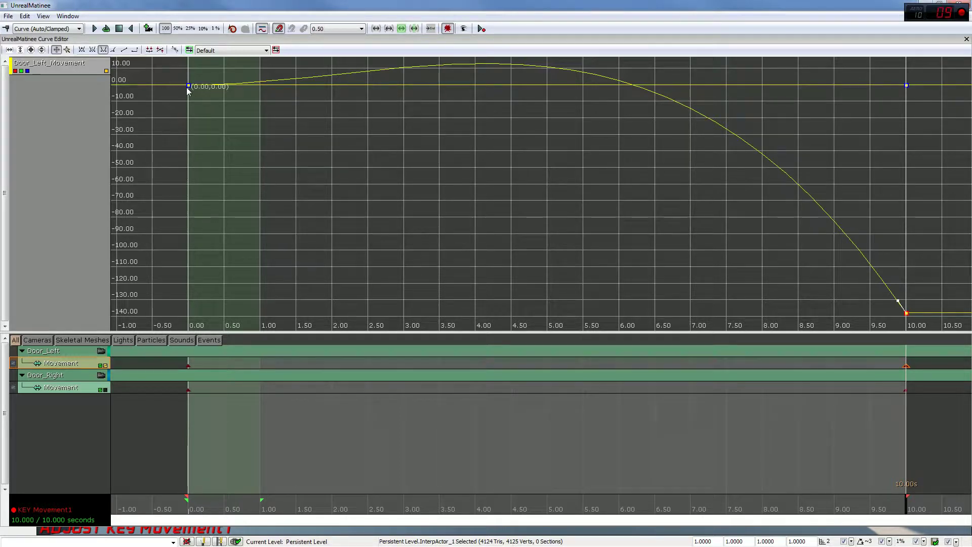
mouse_move(908, 317)
Play the Matinee from 0 seconds beside the viewport to examine the left door's motion with the reshaped curve.
drag(591, 4, 237, 46)
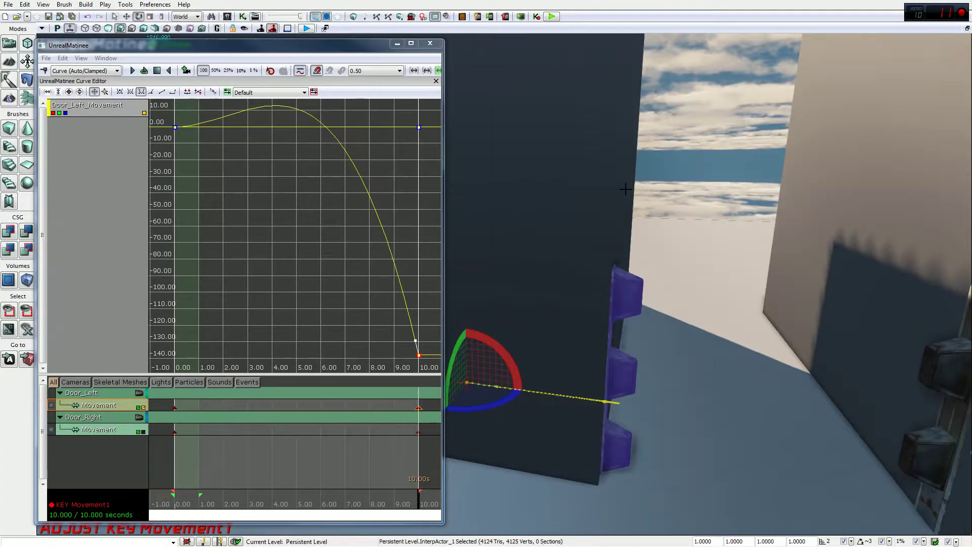
click(177, 506)
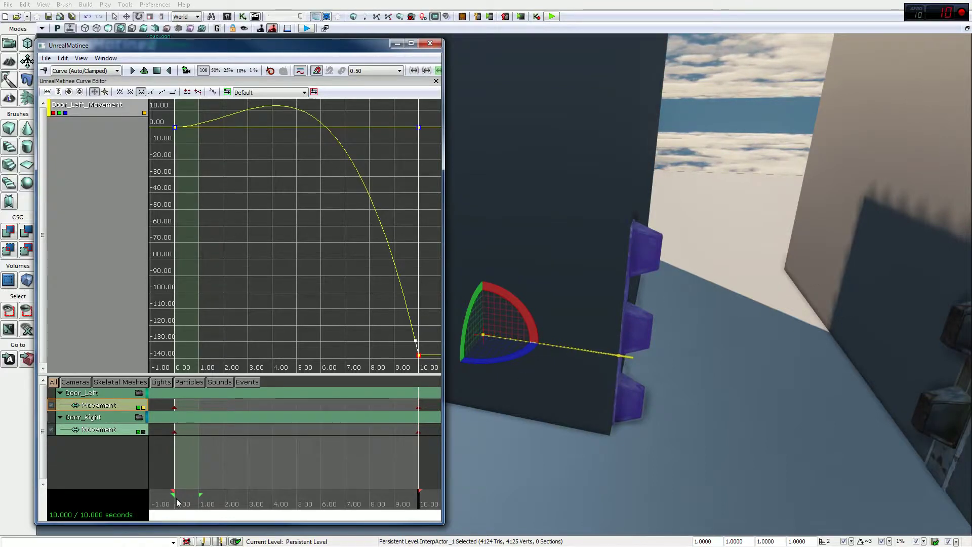
click(169, 500)
key(space)
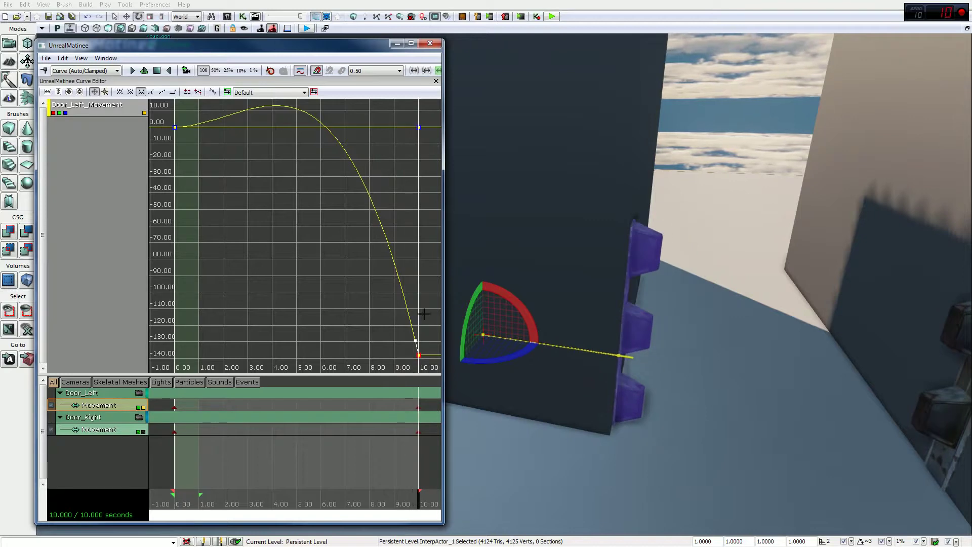
click(411, 46)
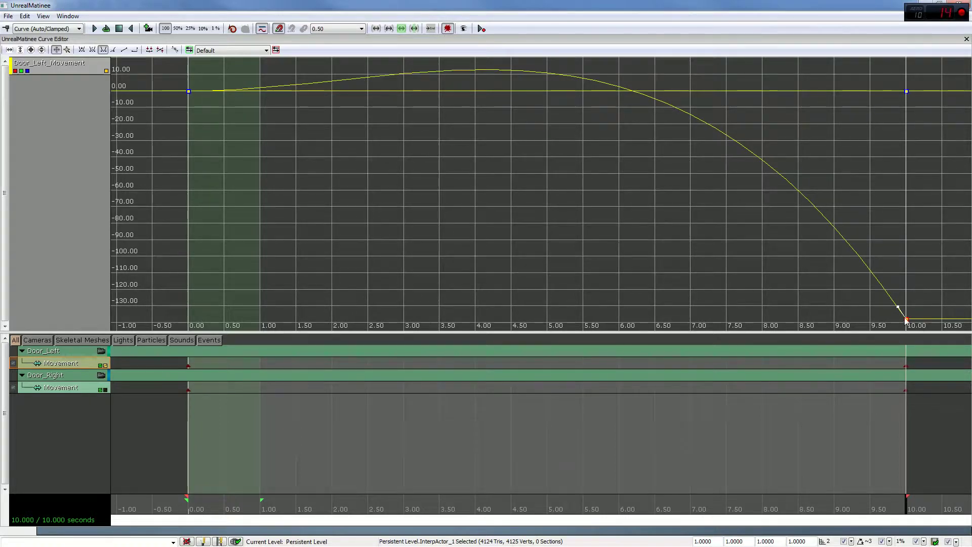
Set the Door_Left movement curve's key at 0 seconds to Linear interpolation.
mouse_move(907, 320)
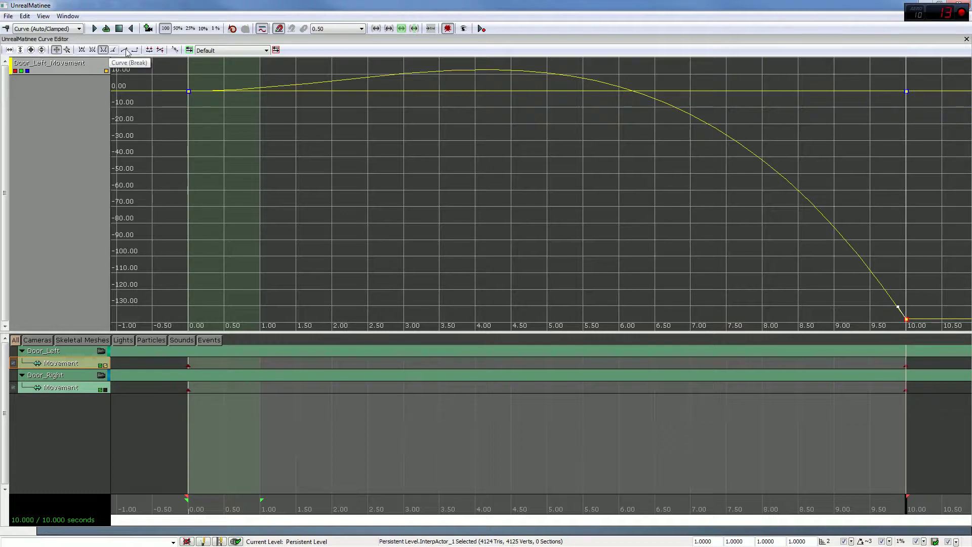
click(192, 94)
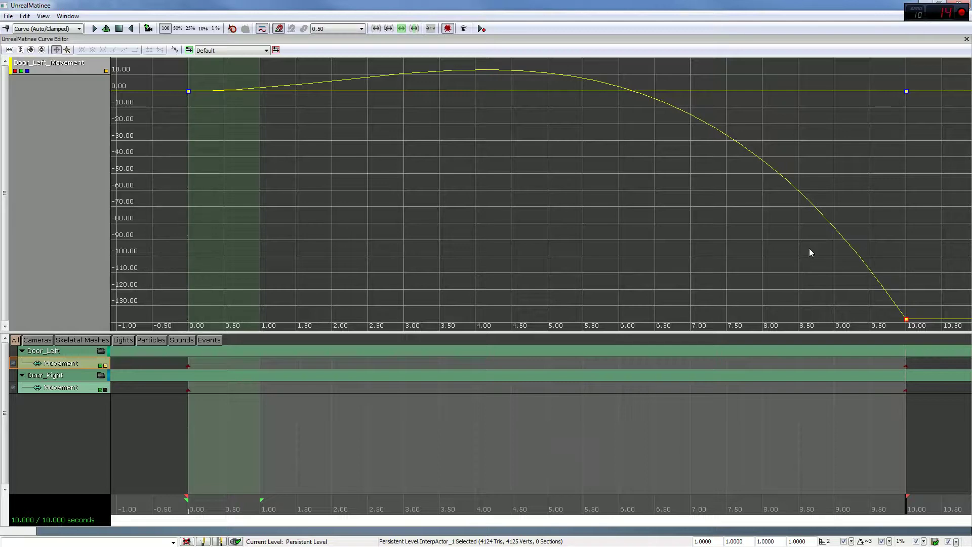
click(189, 91)
click(124, 50)
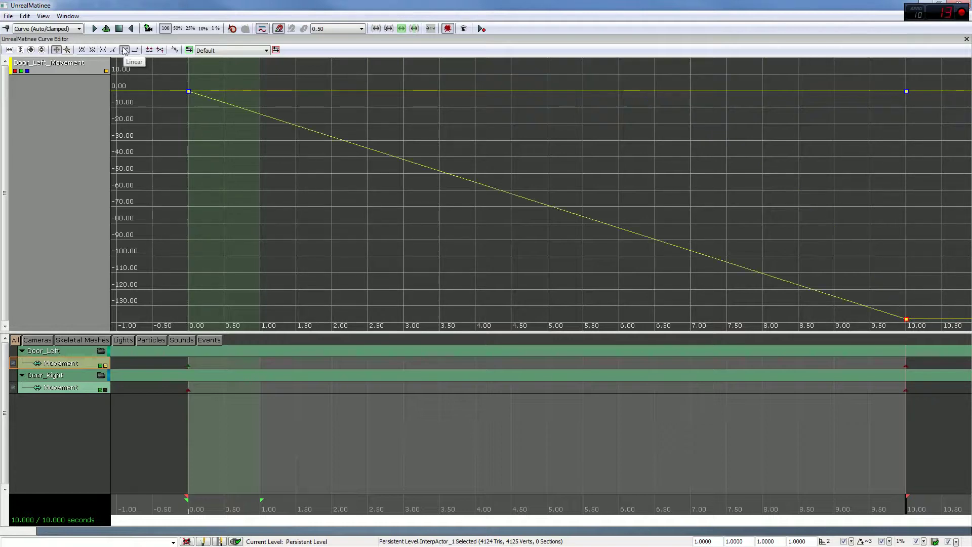
Select the Door_Left movement keys at 0 and 10 seconds in turn to compare them, ending on the 10-second key.
click(906, 320)
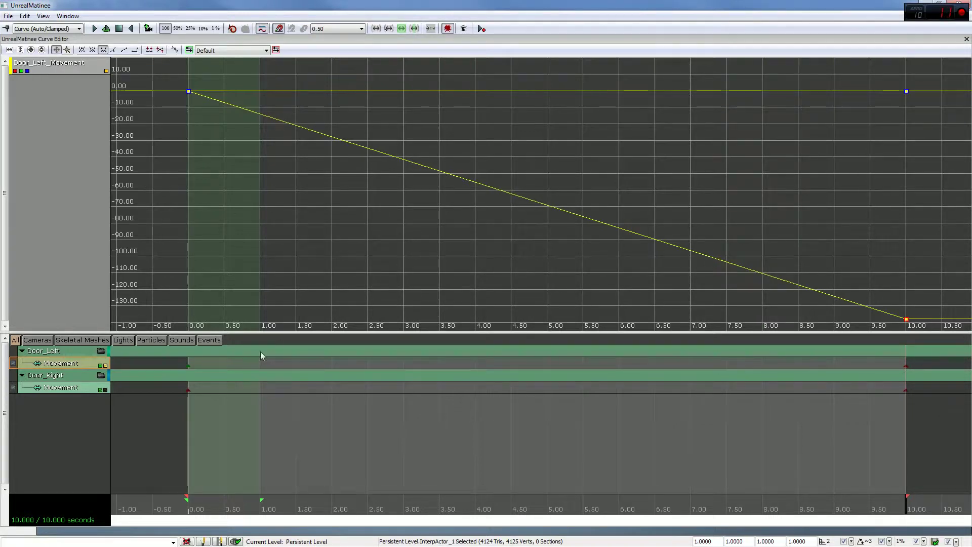
click(188, 364)
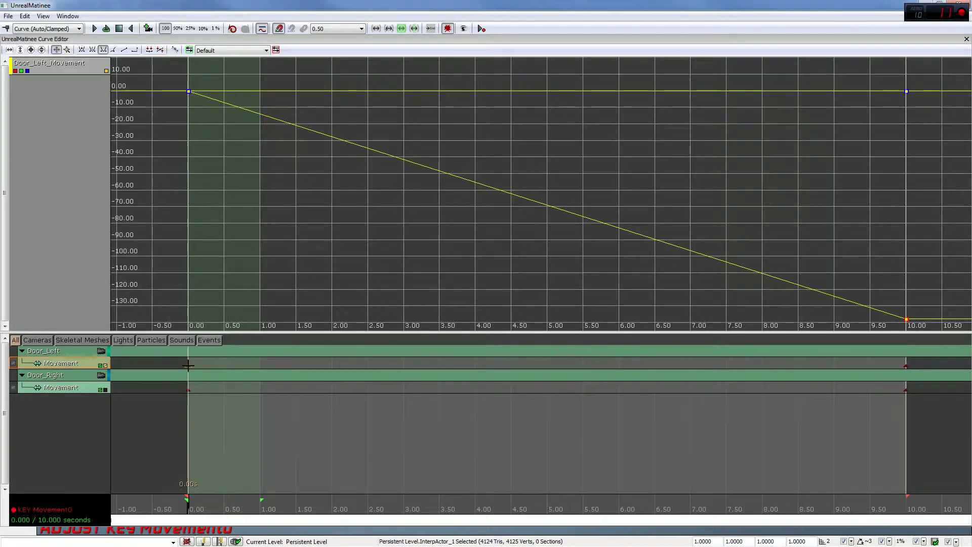
click(907, 365)
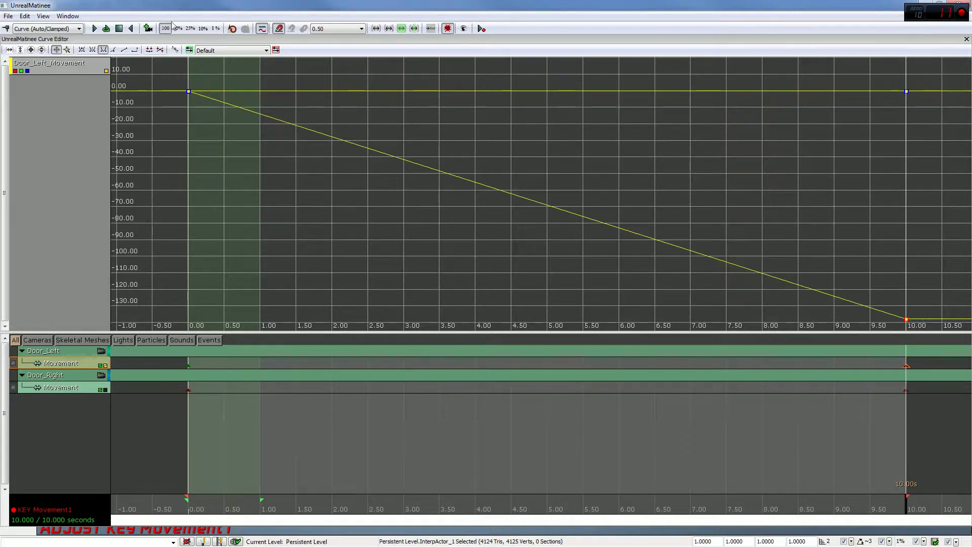
Set the Door_Left movement curve's key at 10 seconds to Linear interpolation and reselect that key.
click(124, 51)
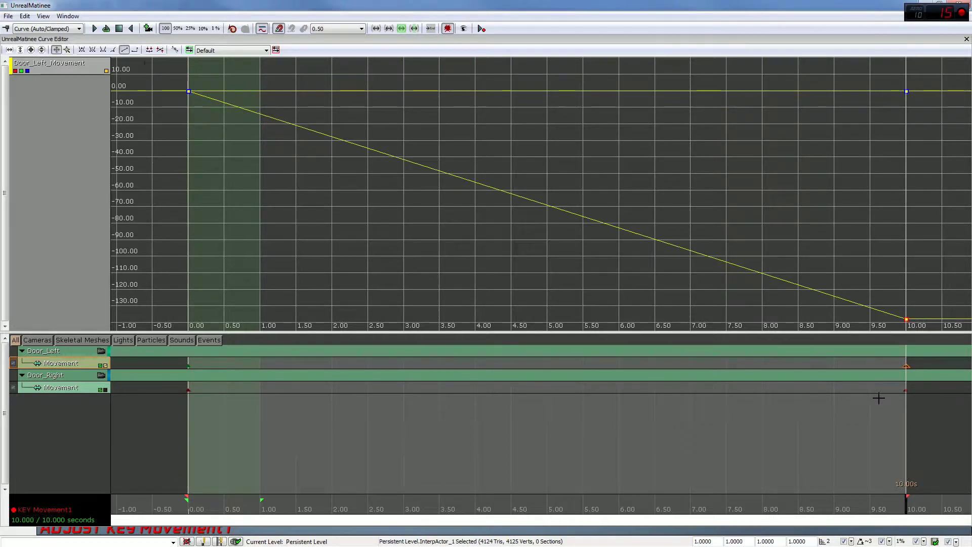
click(781, 208)
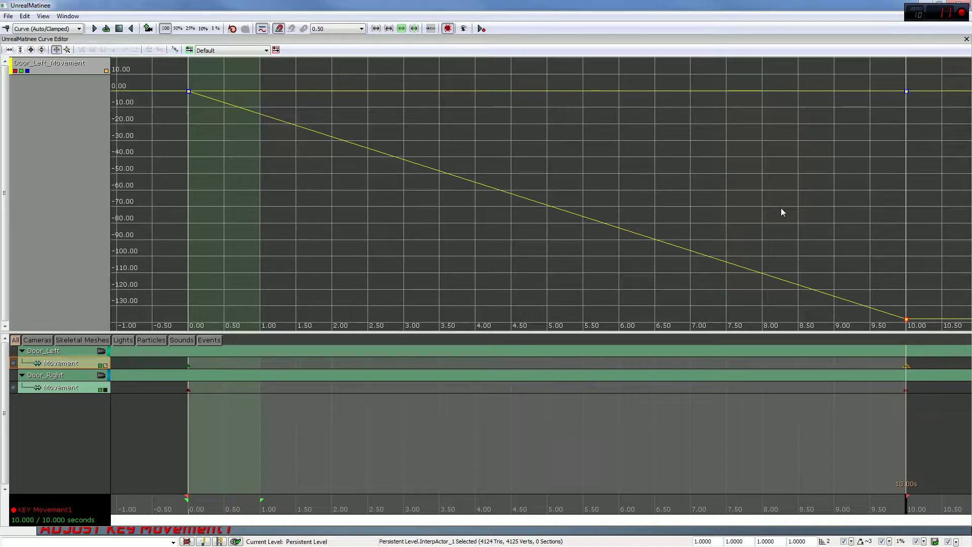
click(905, 364)
click(906, 319)
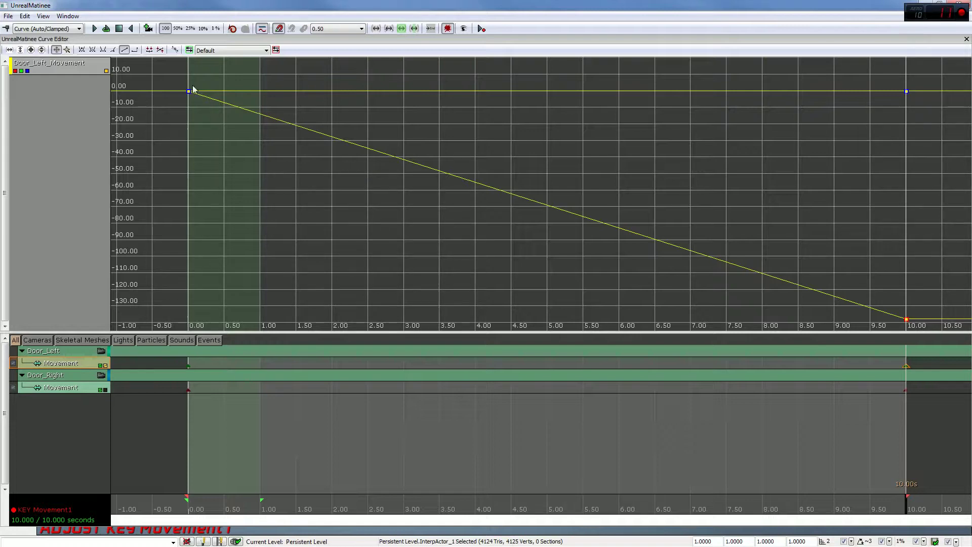
Set the Door_Left movement curve's keys at 0 and 10 seconds to Constant interpolation.
click(137, 50)
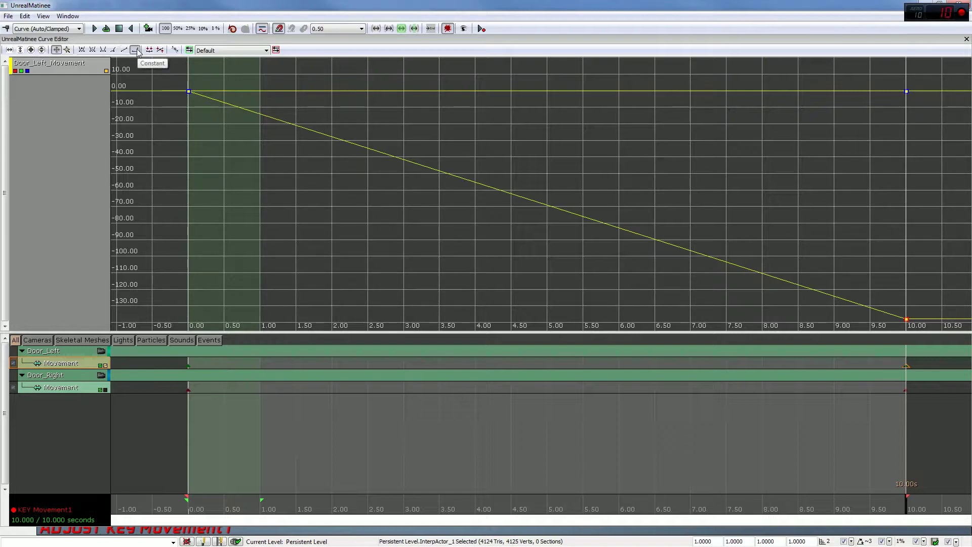
click(188, 91)
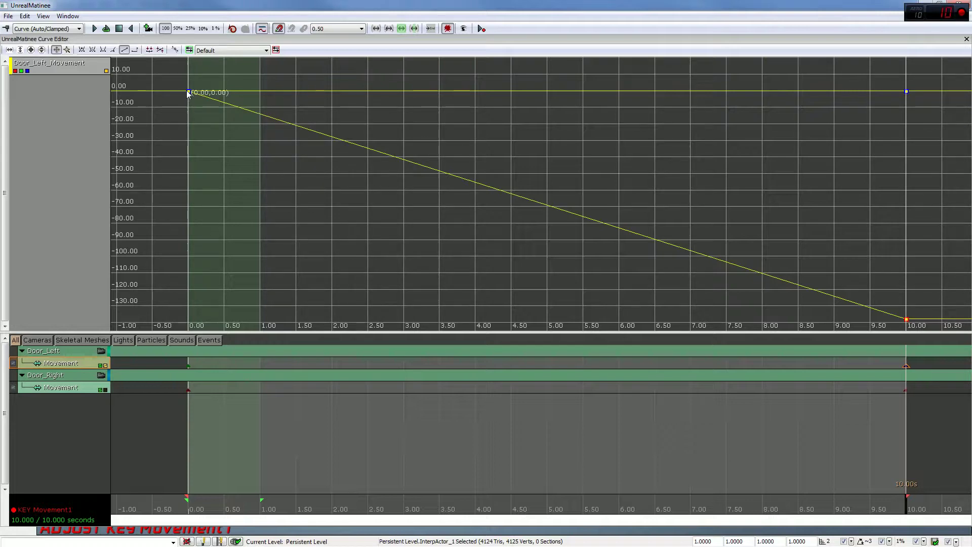
click(136, 49)
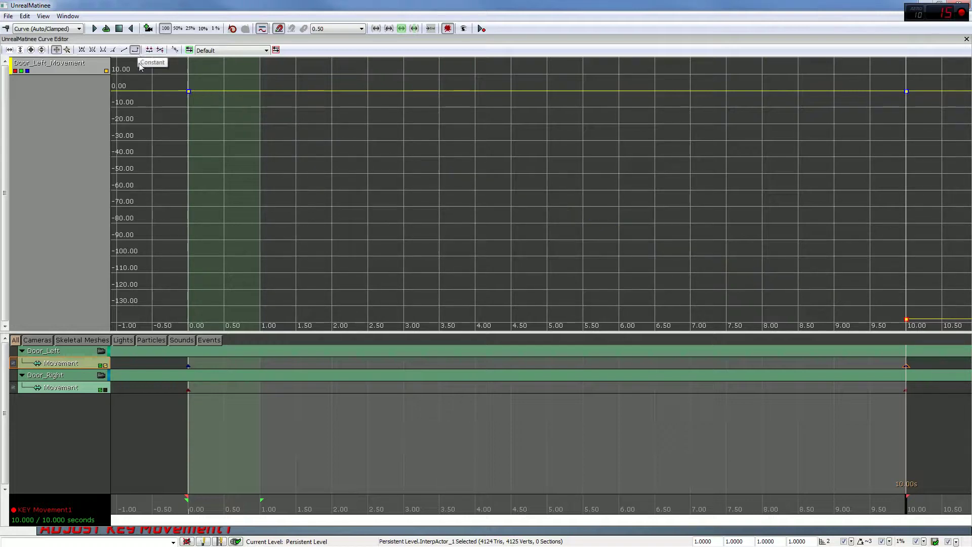
click(906, 320)
Place the Matinee window beside the viewport and play from 0 seconds to examine the left door's motion with constant keys.
drag(511, 5, 261, 39)
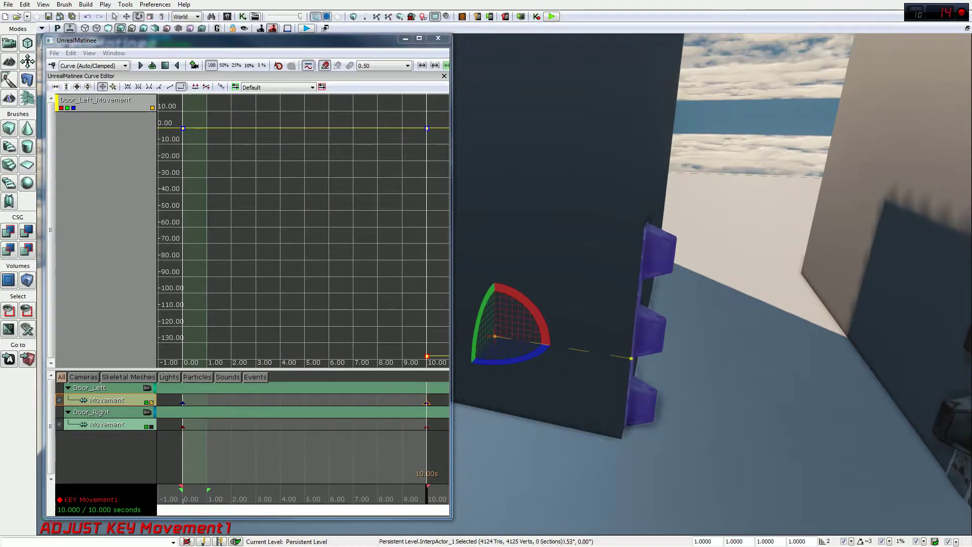
click(183, 500)
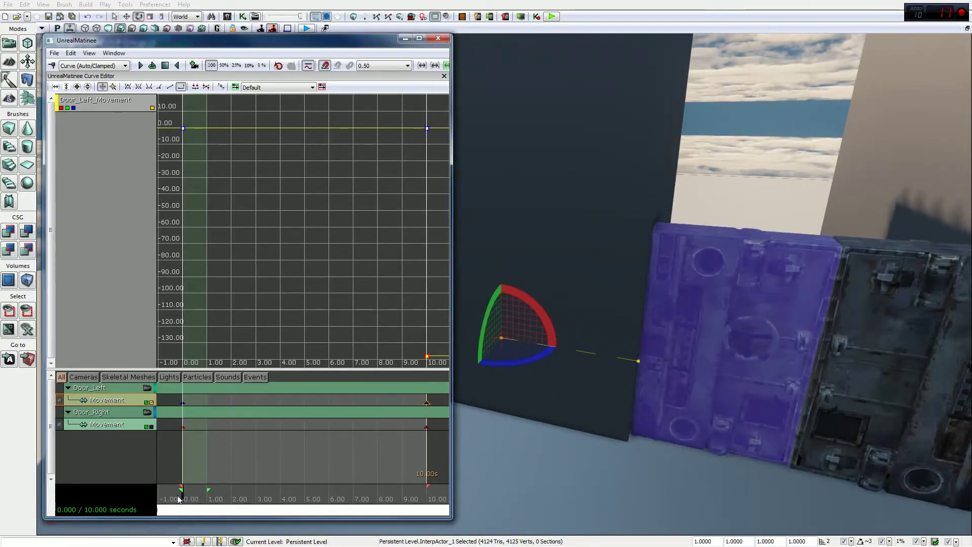
click(208, 511)
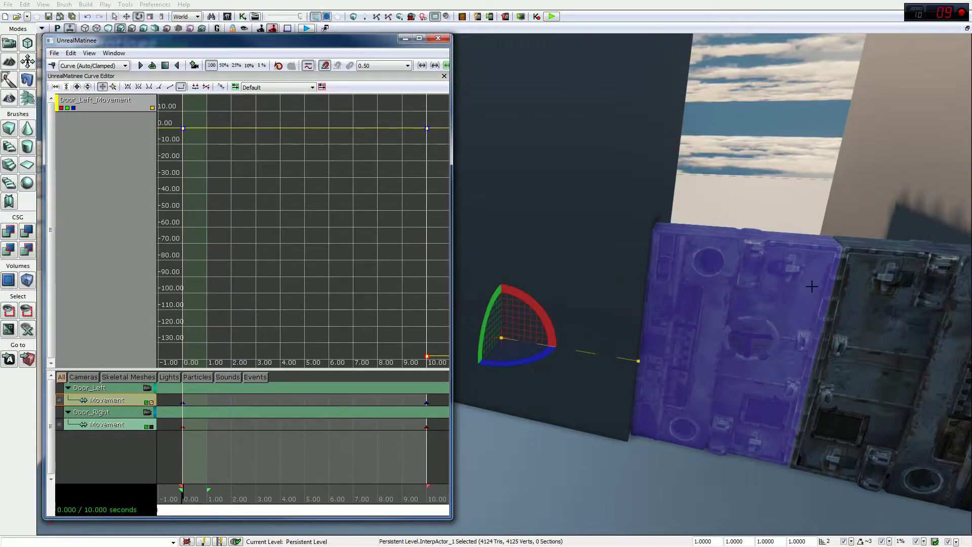
key(space)
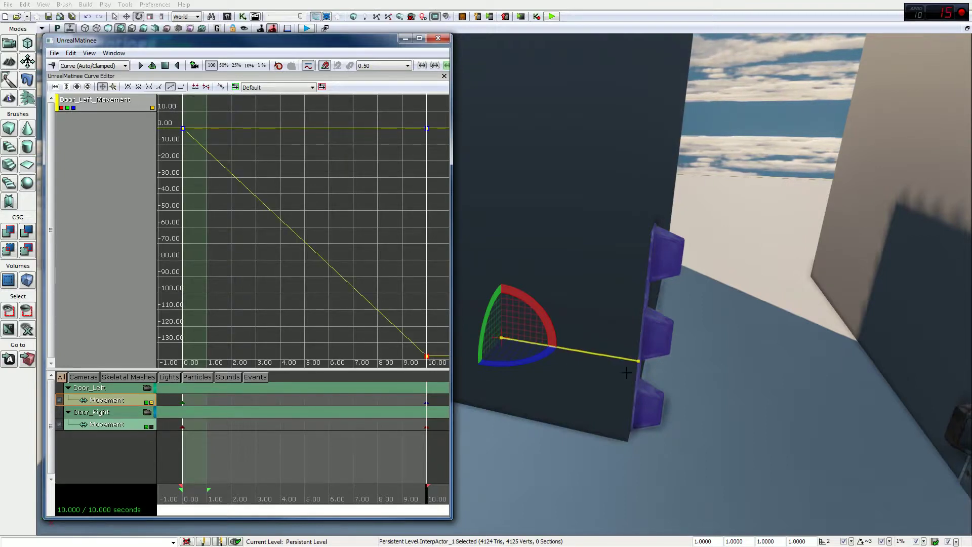
Play the Matinee from 0 seconds to compare both doors' motion while the left door's curve is linear.
drag(179, 503, 194, 503)
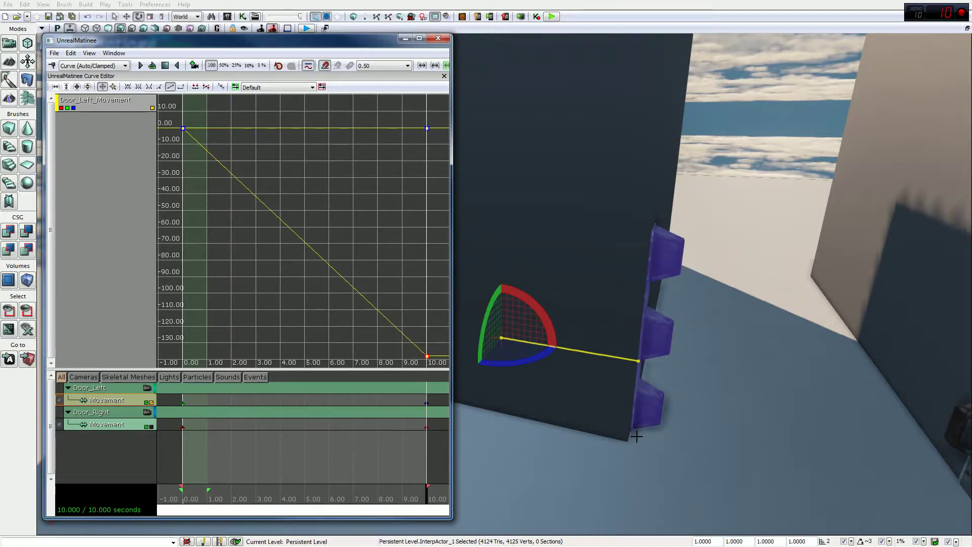
drag(563, 273, 694, 275)
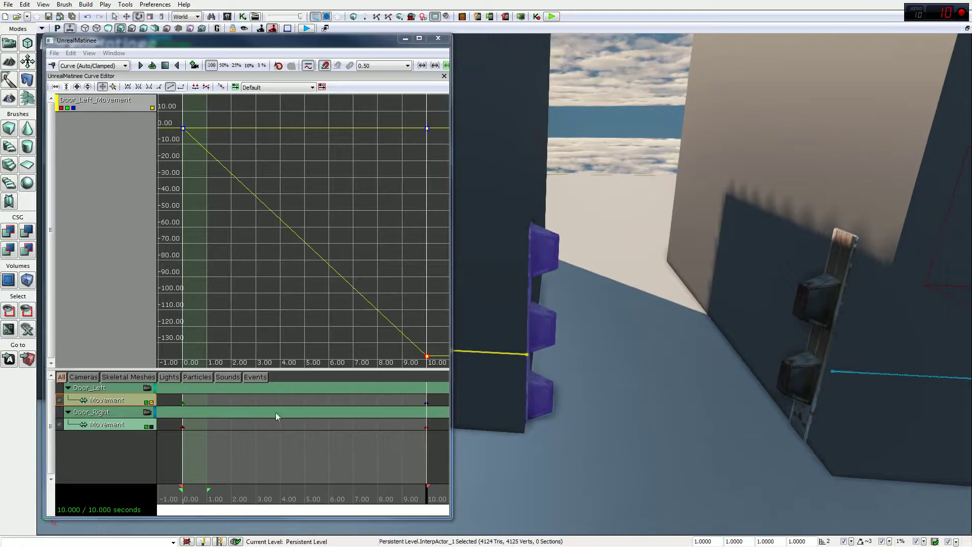
click(180, 502)
click(180, 503)
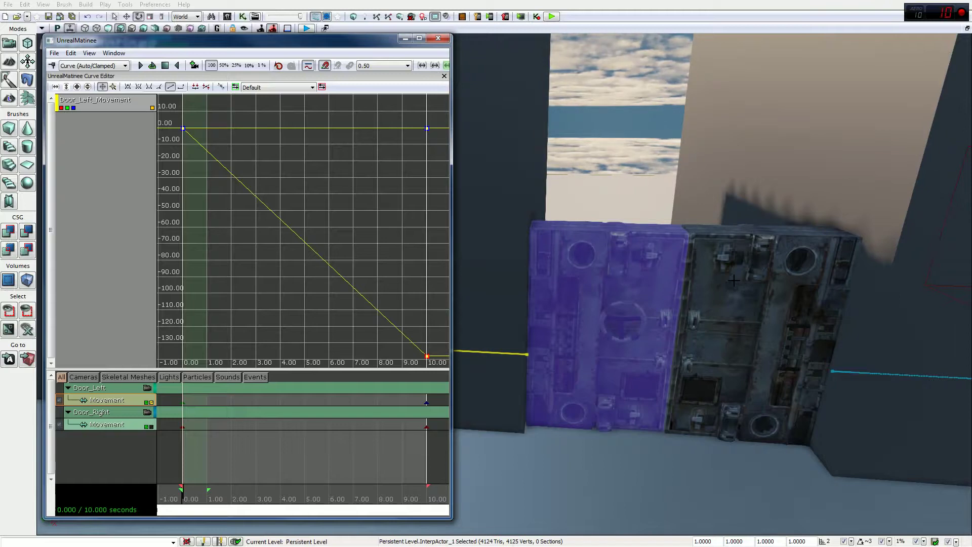
key(space)
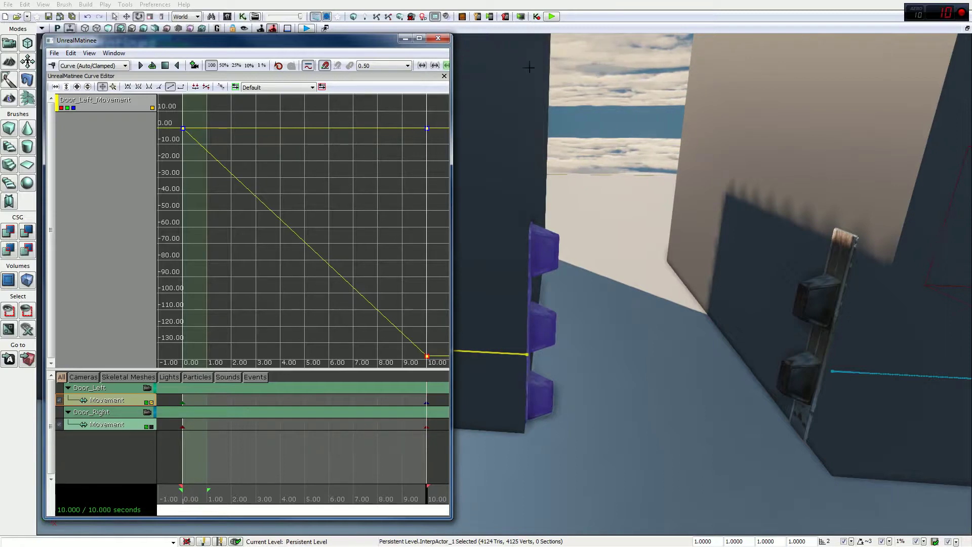
Set the Door_Left movement curve's keys at 0 and 10 seconds to Curve (Auto/Clamped) interpolation.
click(140, 87)
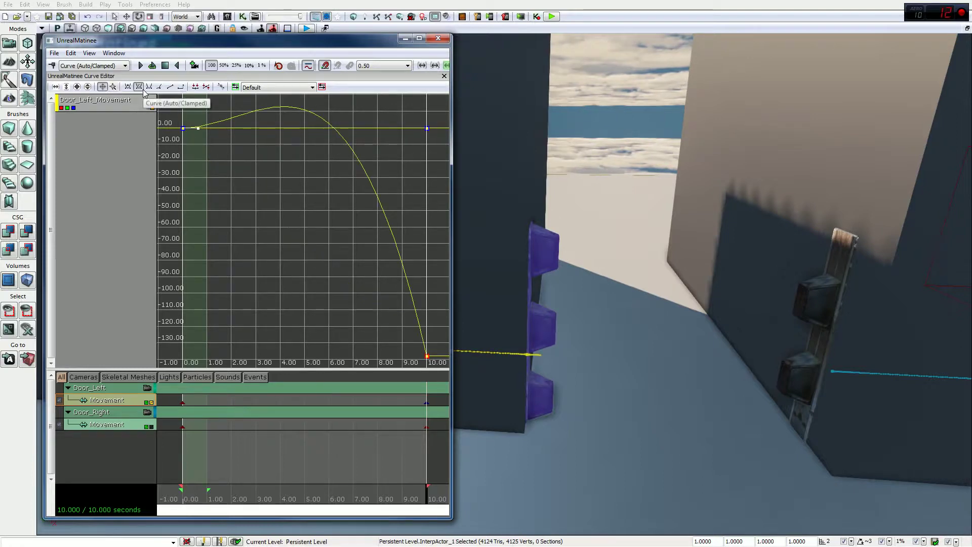
click(181, 126)
click(182, 128)
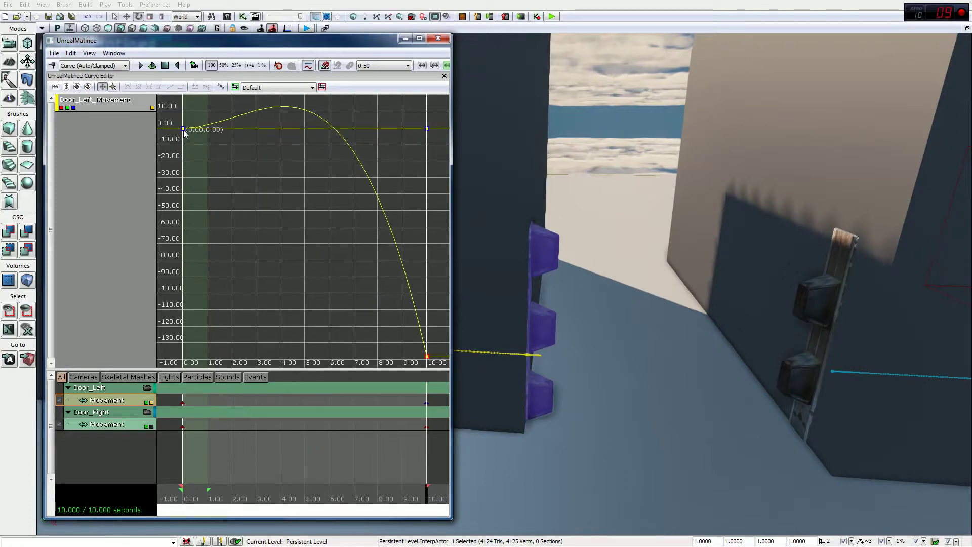
click(428, 356)
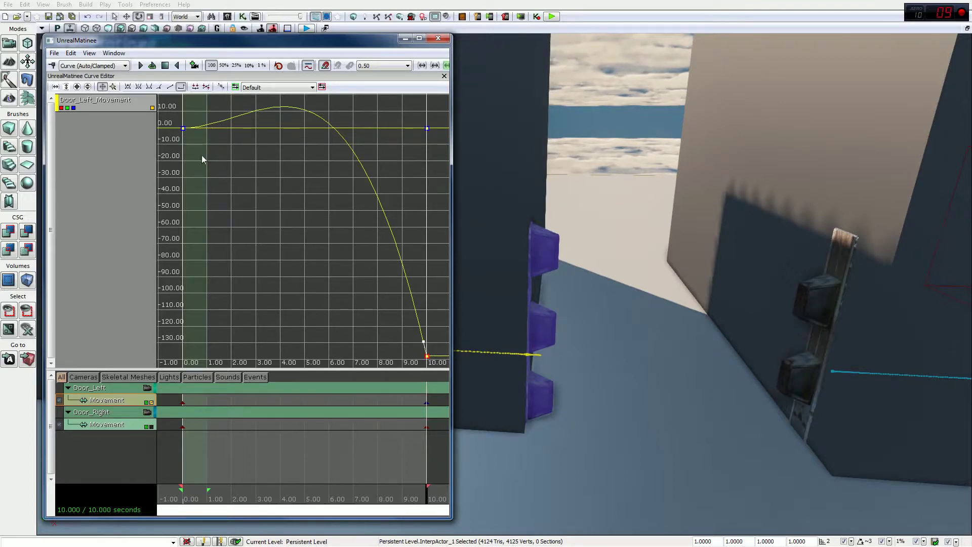
click(138, 87)
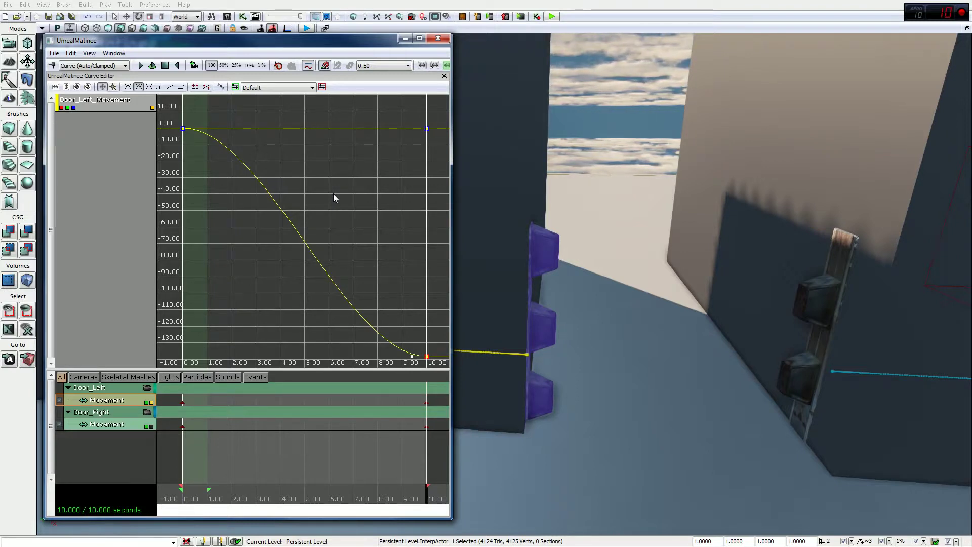
Try Curve (Auto) interpolation on the Door_Left keys at 0 and 10 seconds, then return both to Curve (Auto/Clamped).
click(129, 87)
click(184, 129)
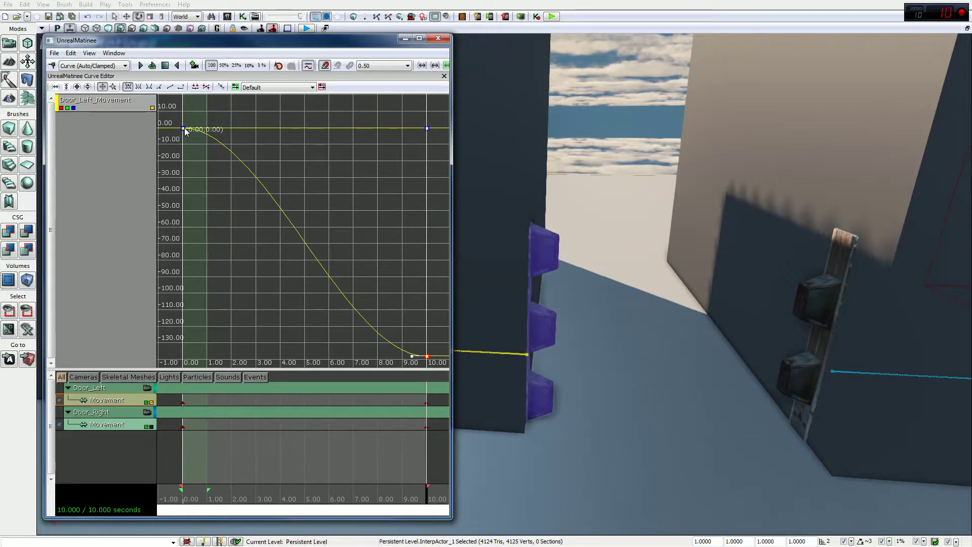
click(128, 87)
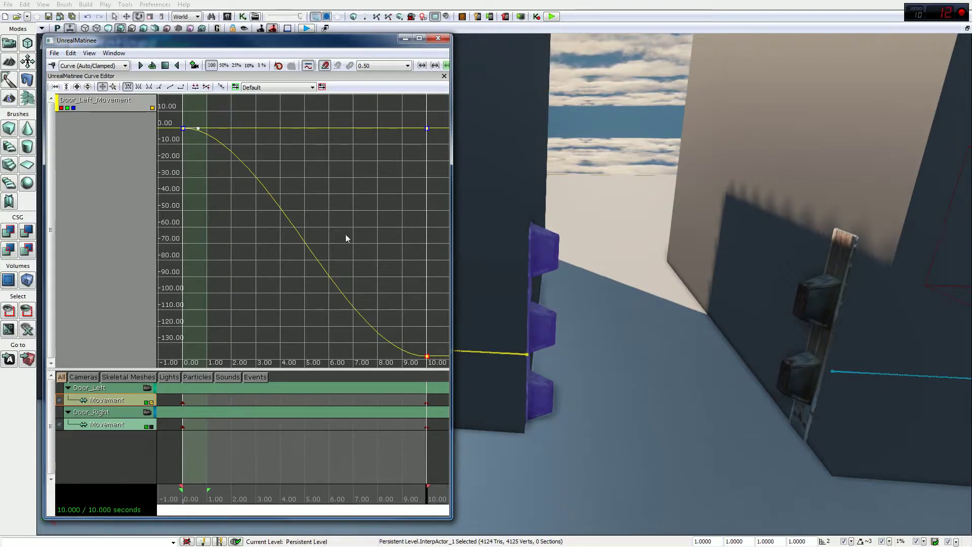
click(138, 86)
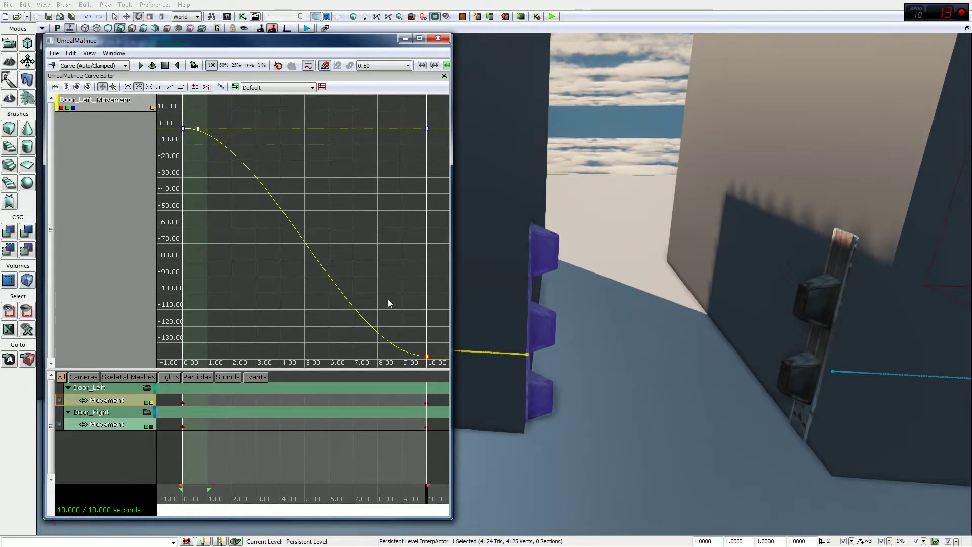
click(195, 125)
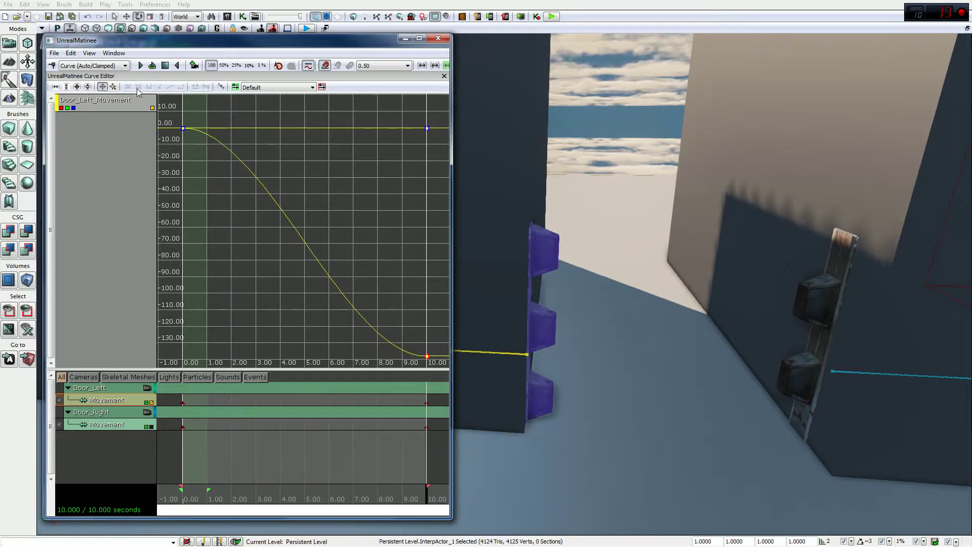
click(427, 356)
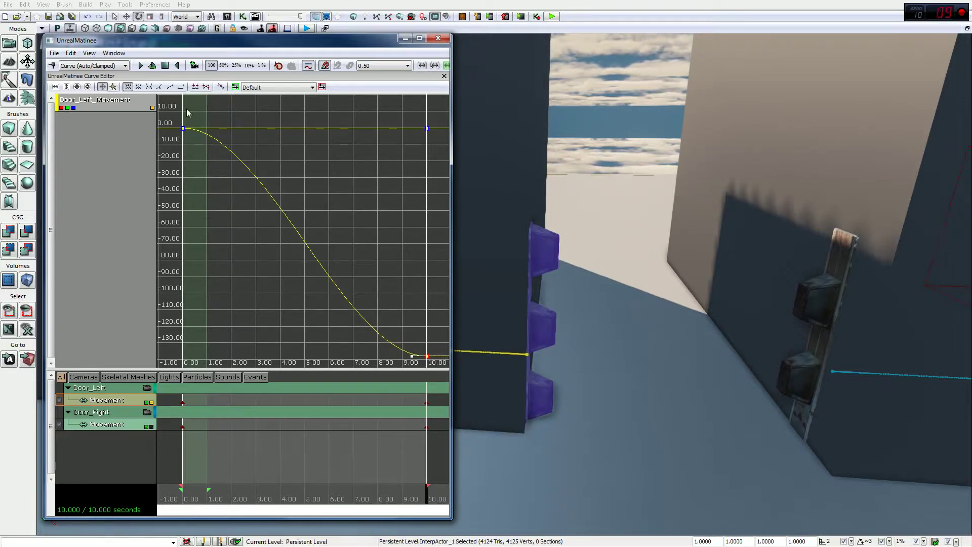
click(138, 87)
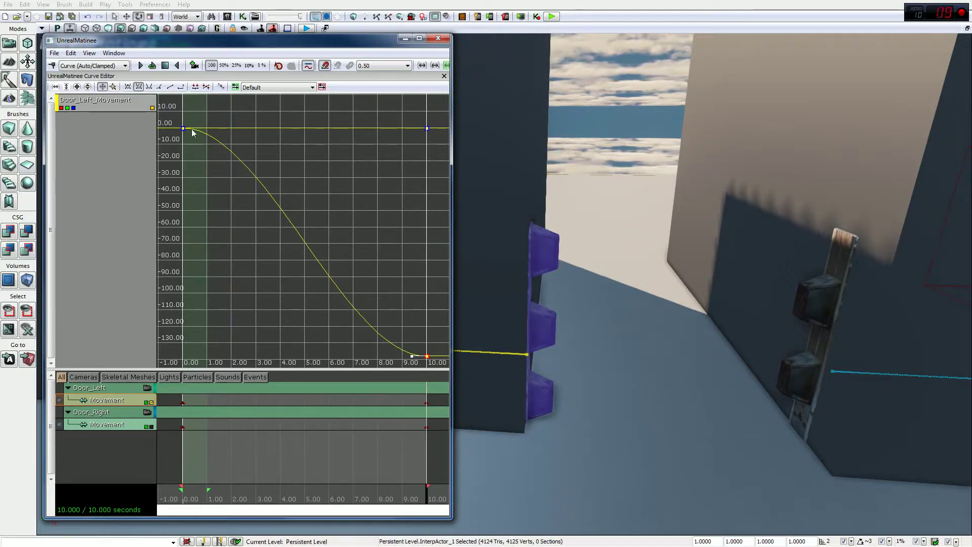
Try Curve (Break) interpolation on the Door_Left keys at 0 and 10 seconds, then return both to Curve (Auto/Clamped).
click(159, 87)
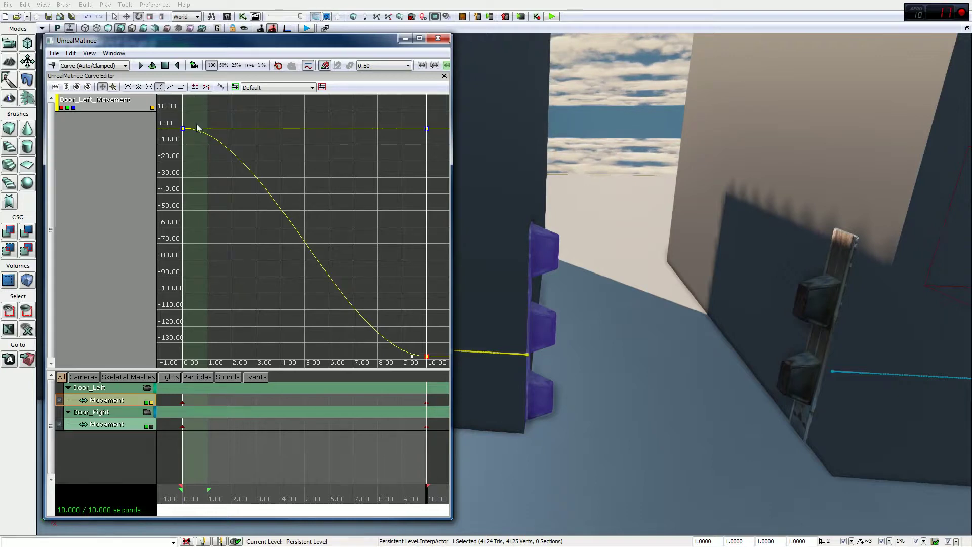
click(183, 129)
click(161, 87)
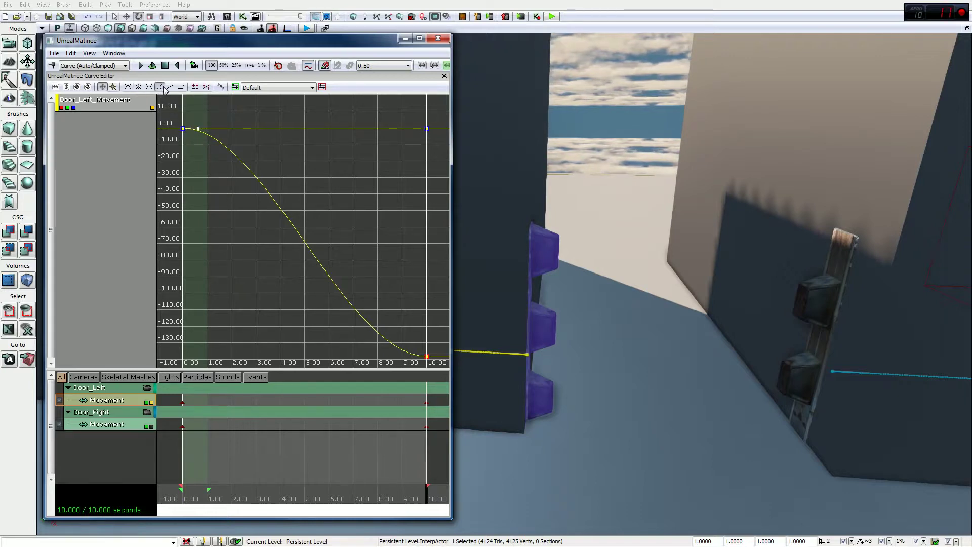
click(138, 87)
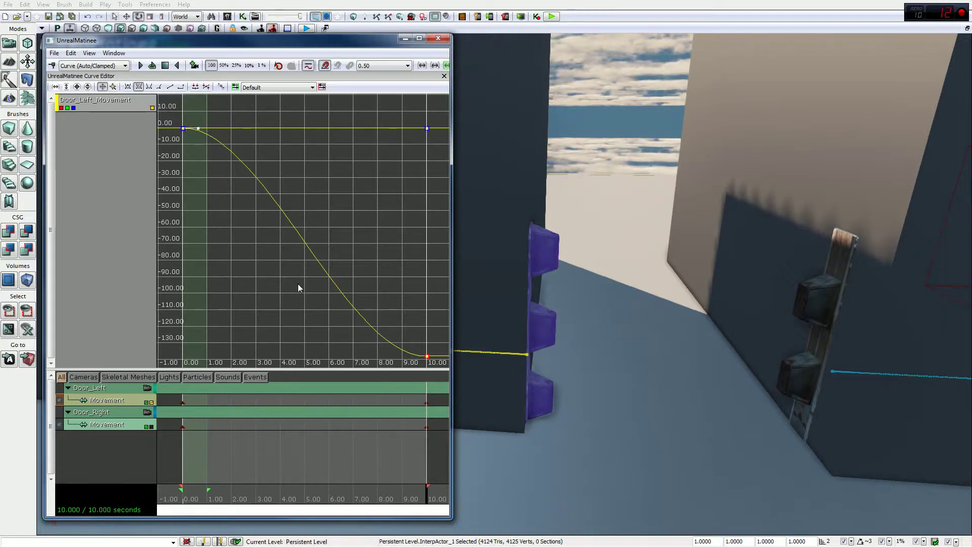
click(427, 356)
click(160, 87)
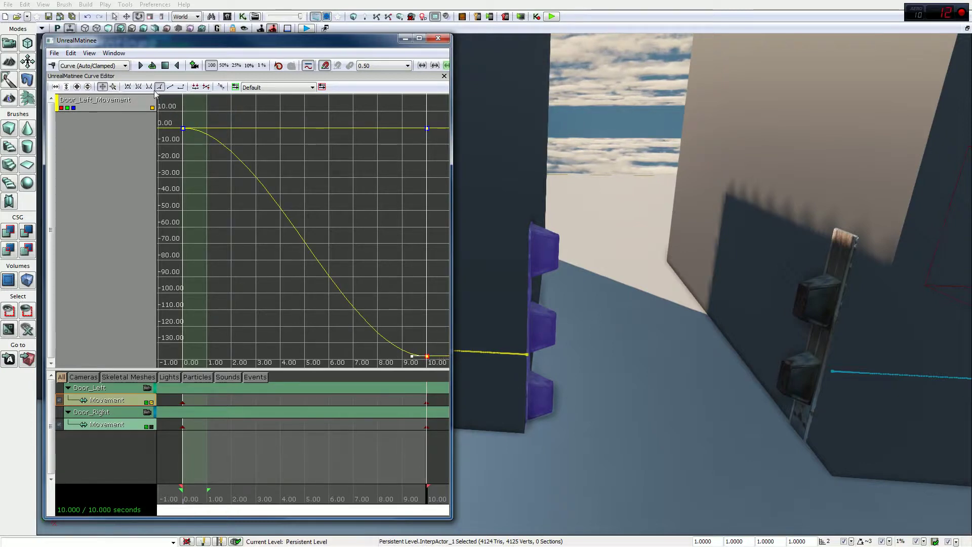
click(138, 87)
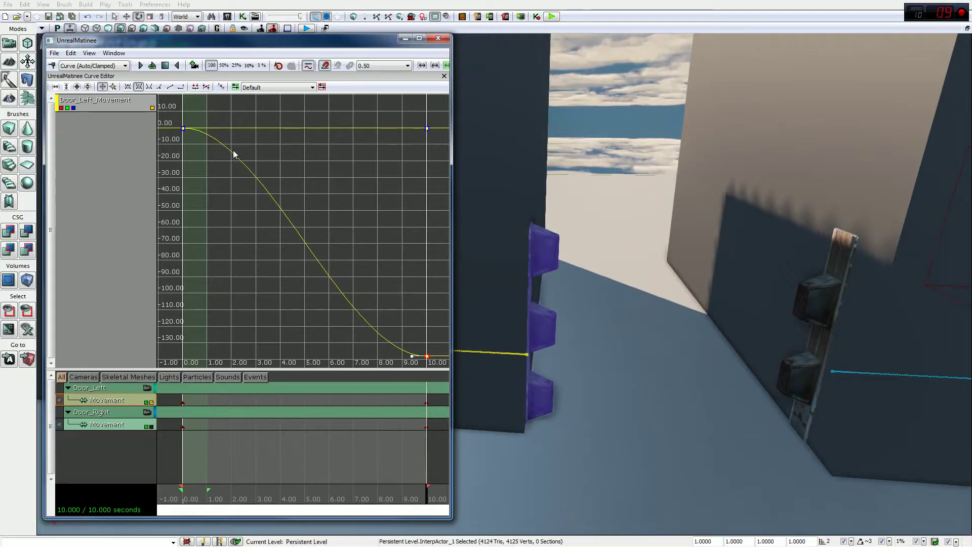
Add a Door_Left movement key at 5 seconds and turn its tangent handles so the curve dips before it and rises just after it.
drag(255, 499, 305, 496)
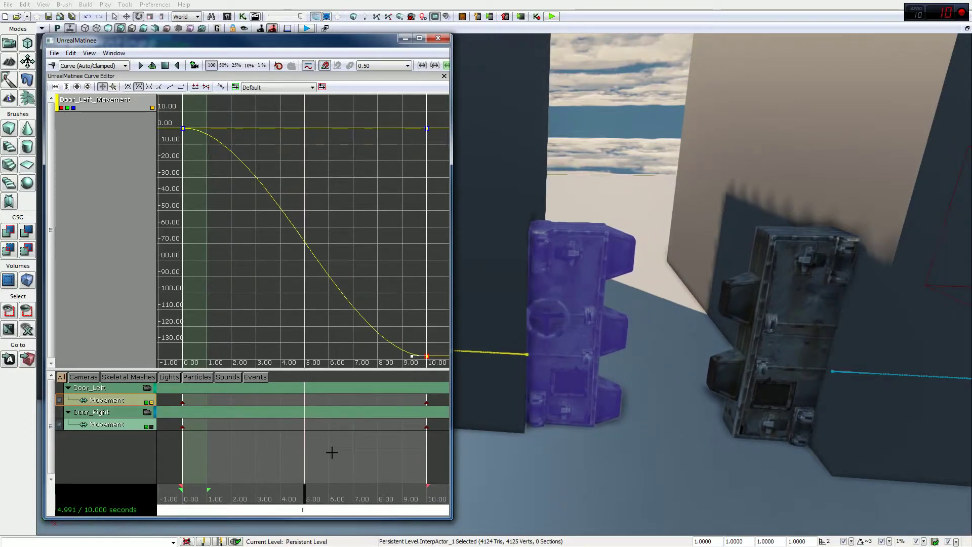
key(Return)
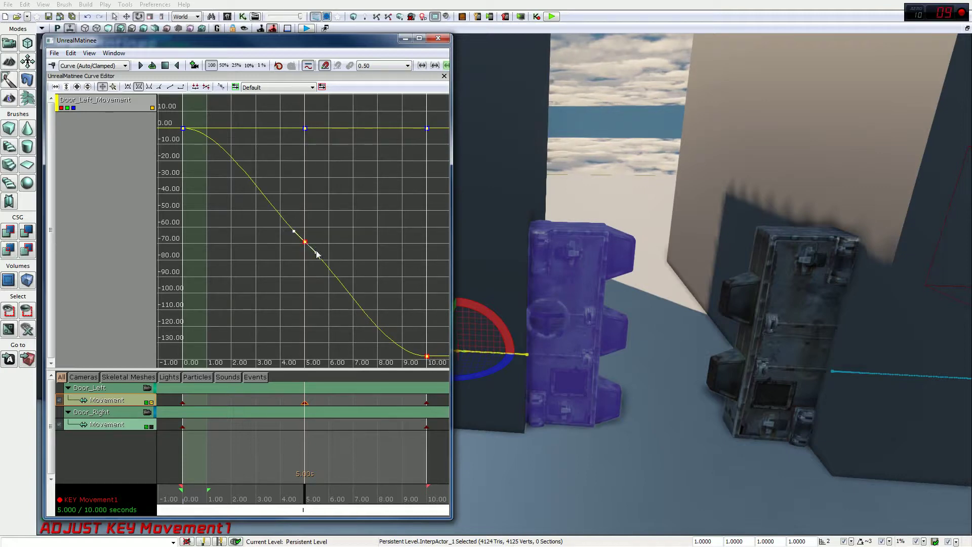
drag(315, 256, 278, 269)
Play the Matinee from 0 seconds to examine the left door's motion with the reshaped middle key.
click(178, 499)
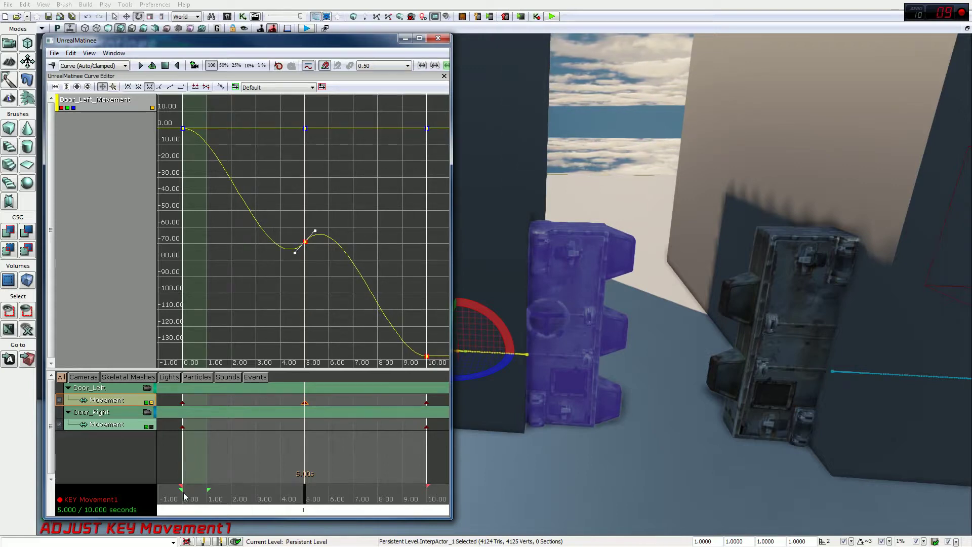
click(654, 415)
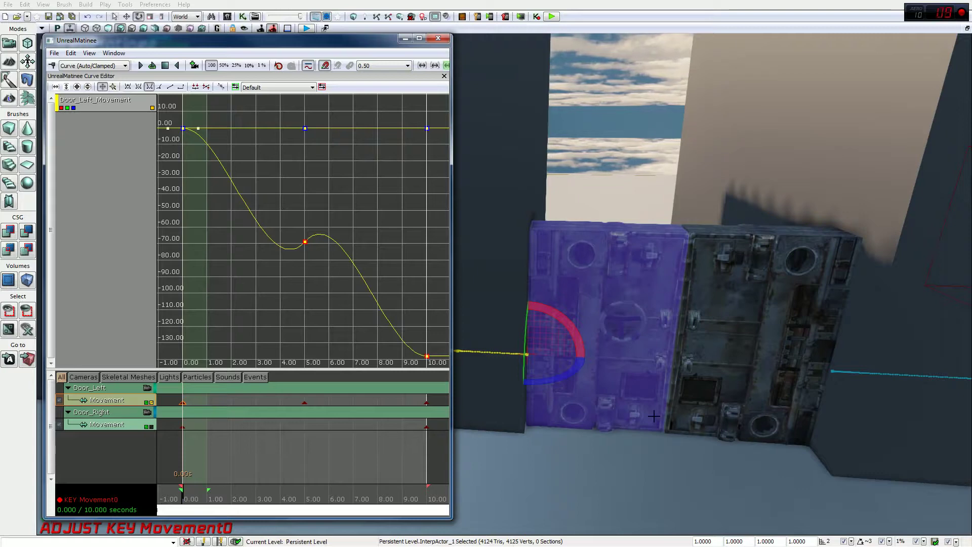
key(ctrl+z)
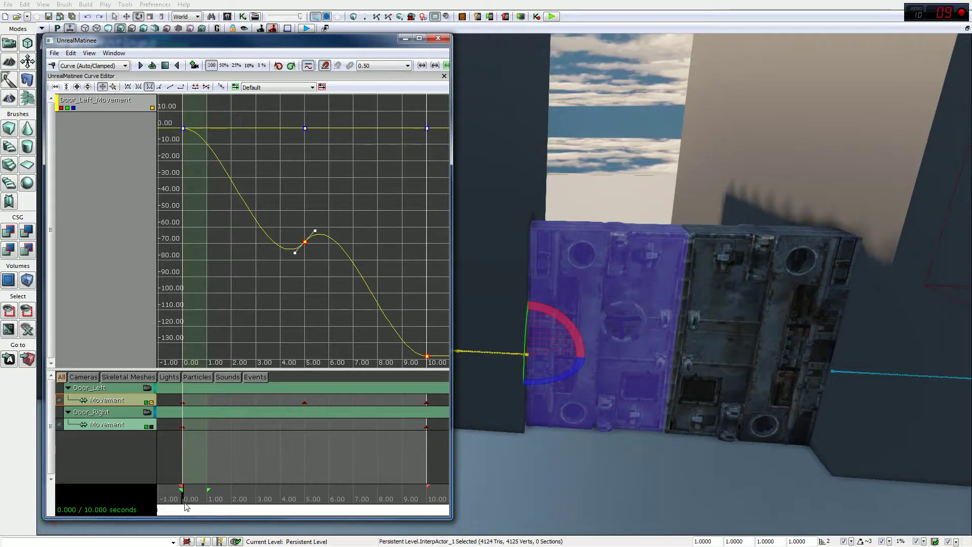
key(space)
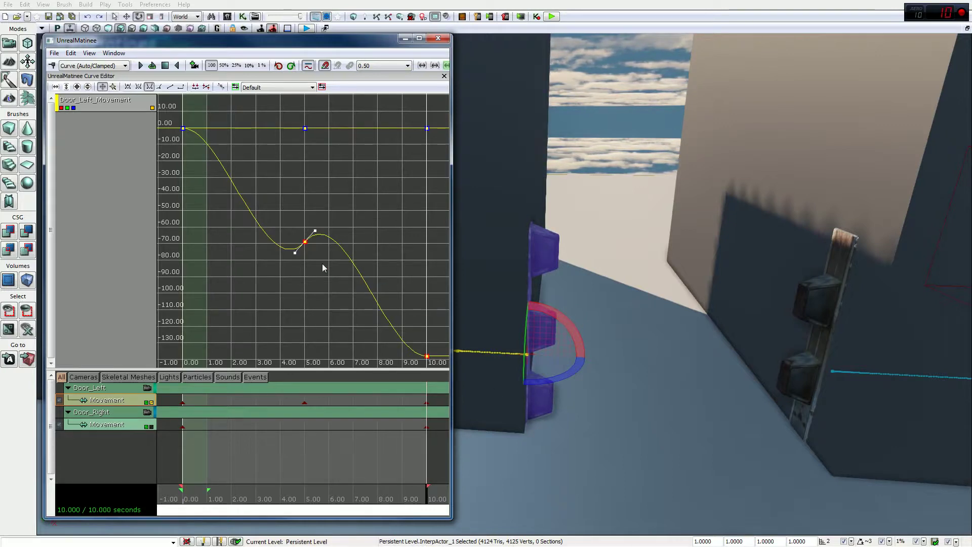
Turn the tangent handles of the Door_Left key at 5 seconds to nearly vertical and inspect the motion path in the level.
drag(315, 231, 309, 228)
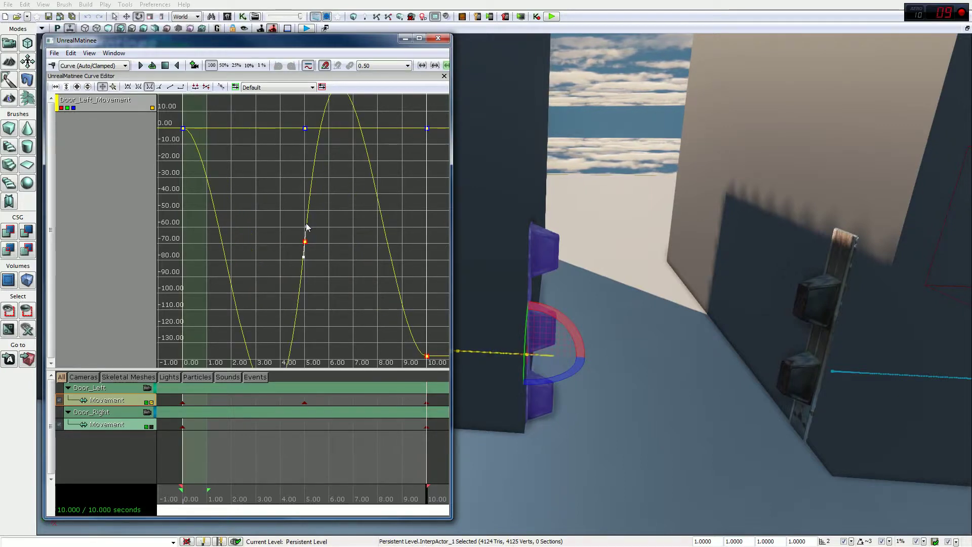
drag(306, 227, 306, 224)
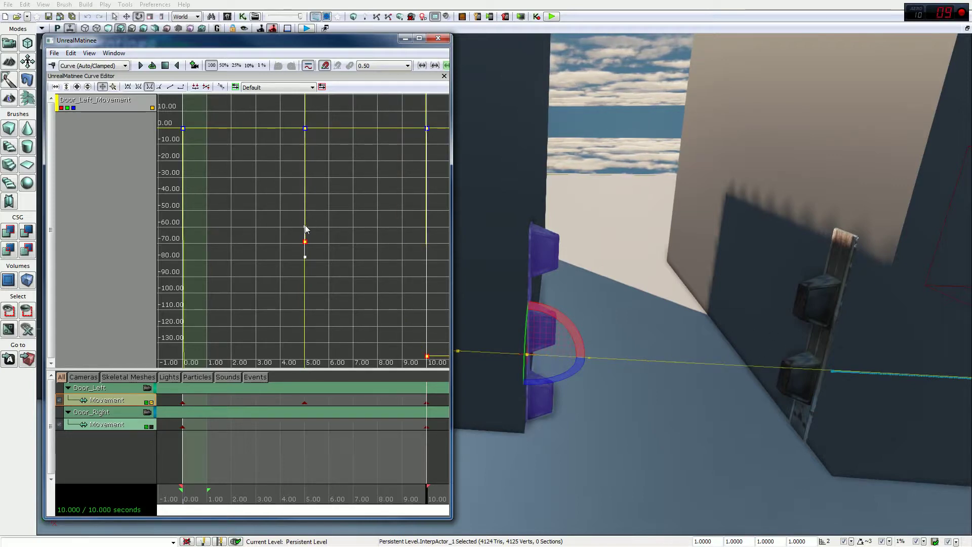
mouse_move(662, 304)
mouse_down()
mouse_move(650, 301)
mouse_move(671, 302)
mouse_move(678, 289)
mouse_move(646, 290)
mouse_move(655, 291)
mouse_up()
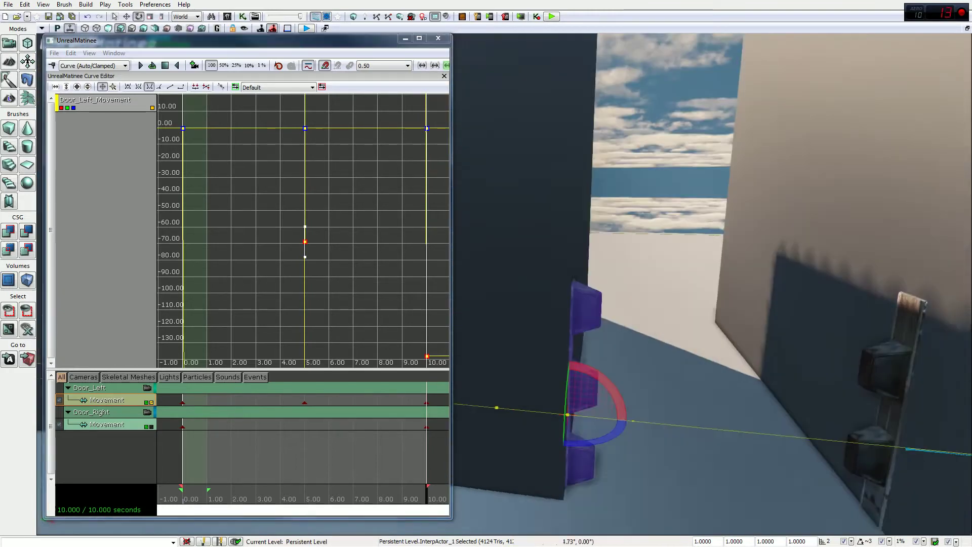
mouse_move(475, 257)
mouse_down()
mouse_move(486, 257)
mouse_move(475, 256)
mouse_up()
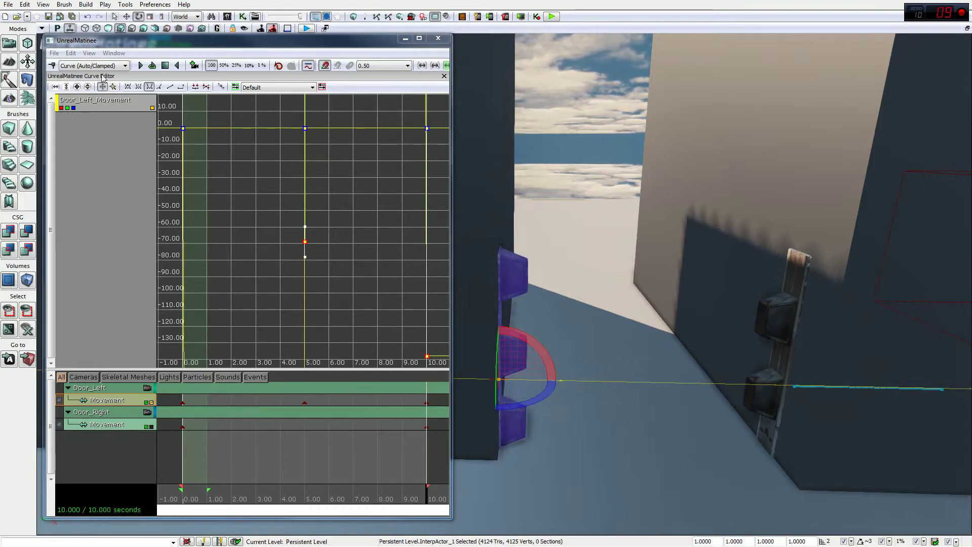
Examine how far the steepened Door_Left curve extends below zero, down to its lowest point between 0 and 5 seconds.
click(77, 87)
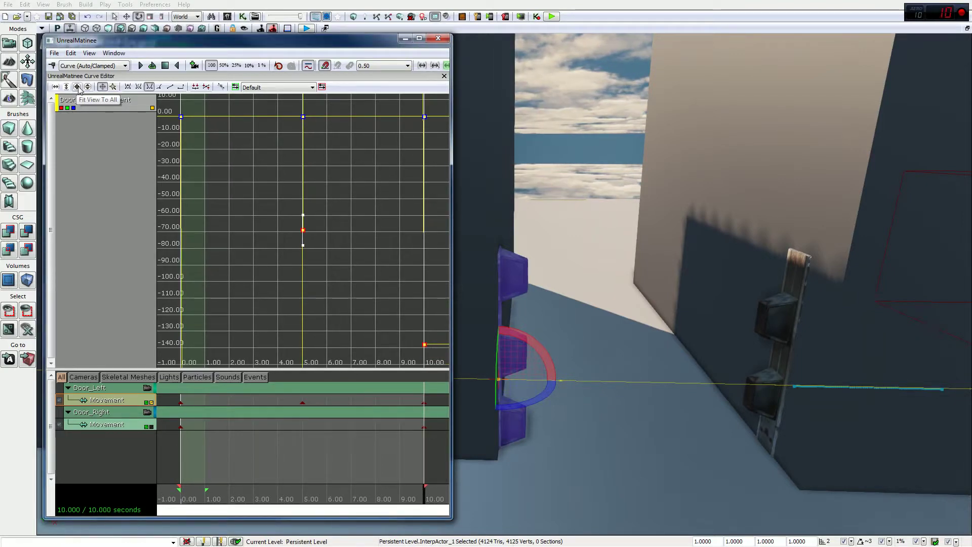
scroll(355, 284, down, 6)
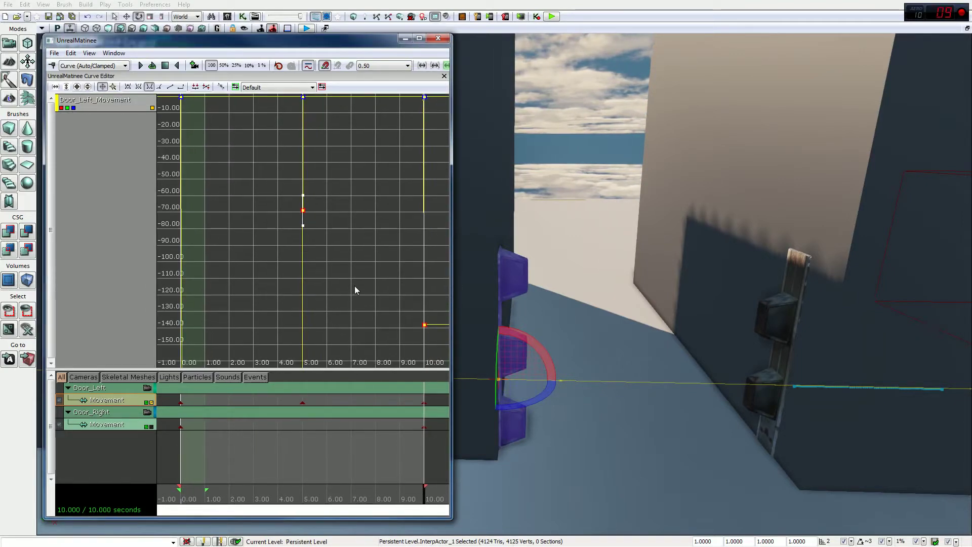
scroll(356, 285, down, 8)
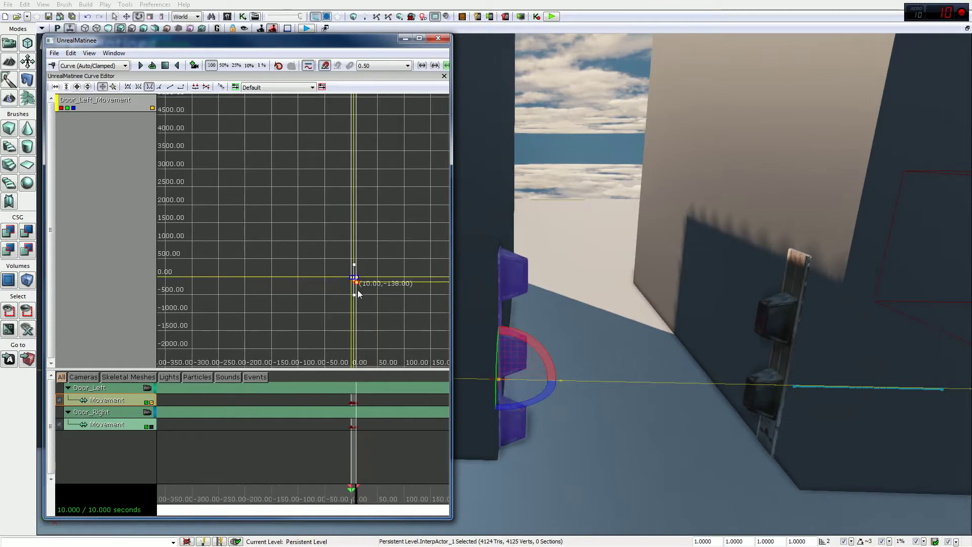
scroll(384, 337, down, 3)
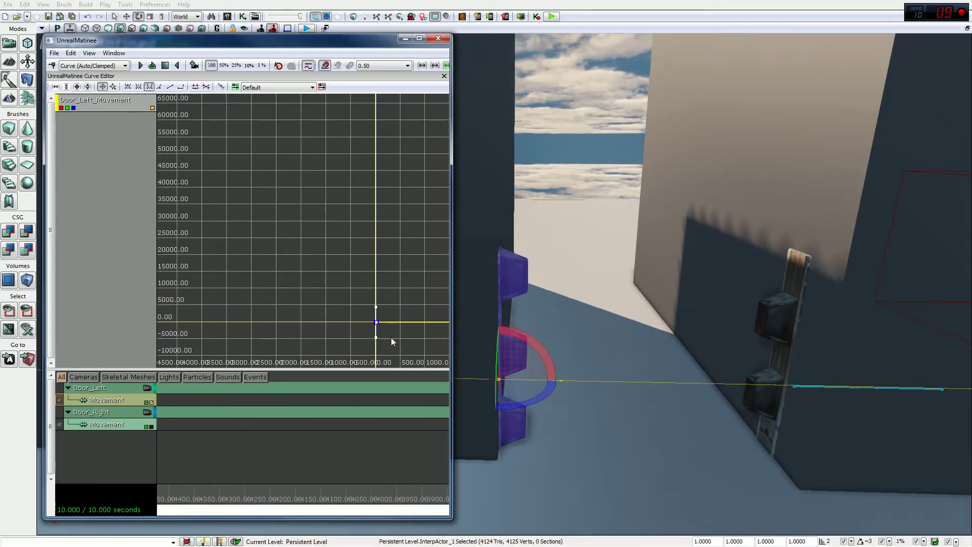
drag(376, 266, 322, 156)
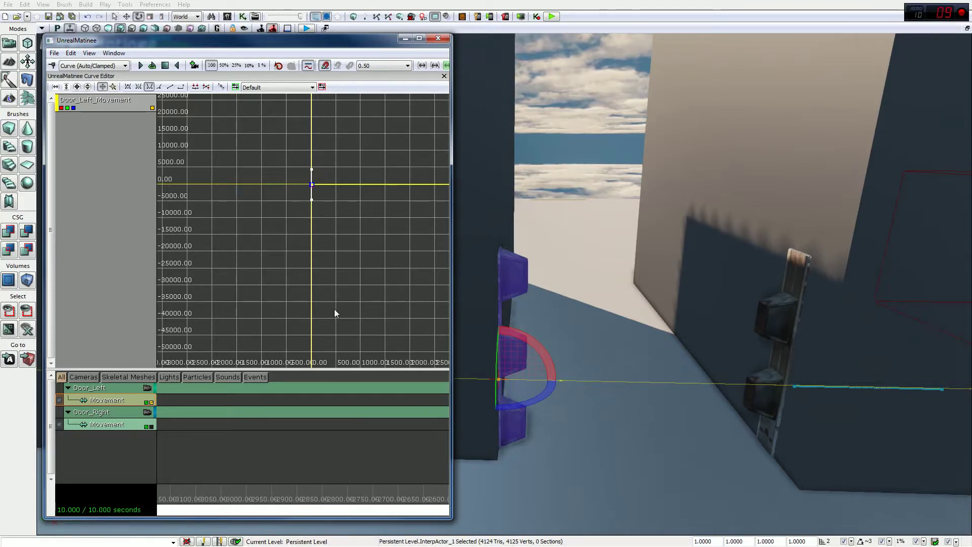
drag(335, 312, 278, 128)
mouse_move(318, 254)
mouse_down()
mouse_move(339, 201)
mouse_move(328, 240)
mouse_up()
scroll(302, 223, up, 10)
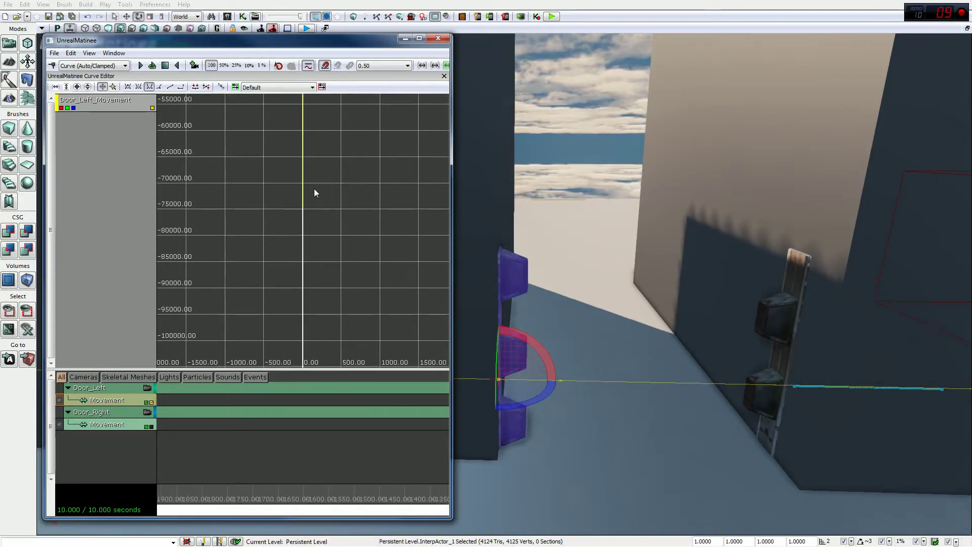
scroll(293, 238, up, 6)
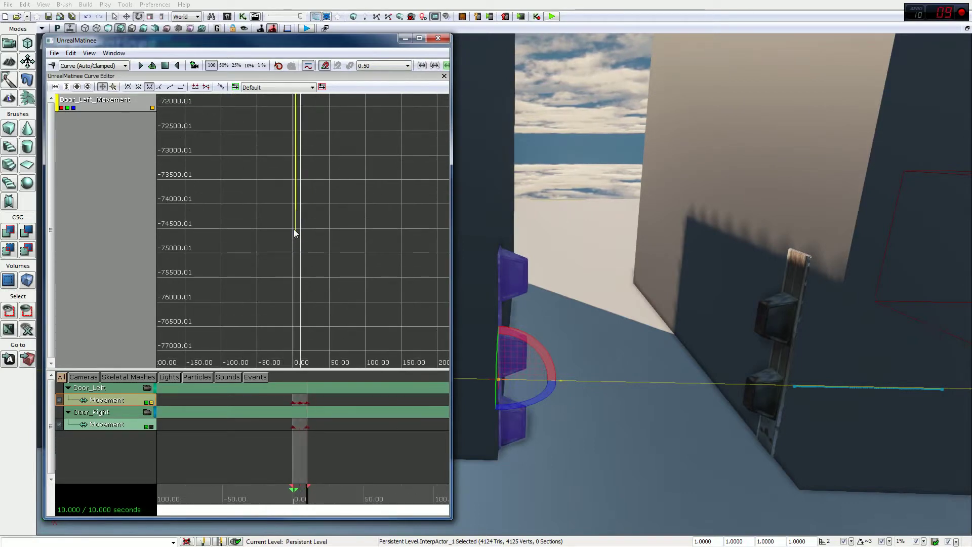
scroll(295, 273, up, 5)
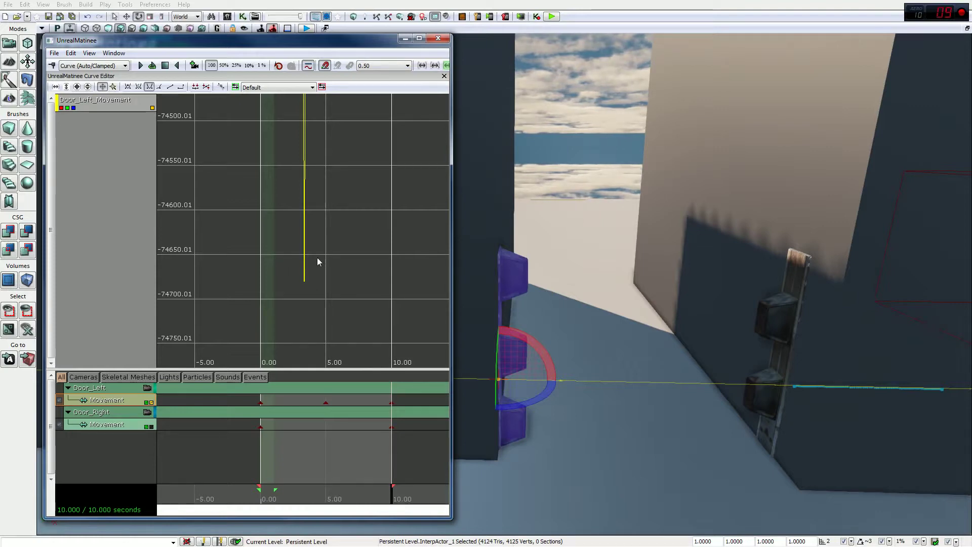
scroll(316, 172, down, 2)
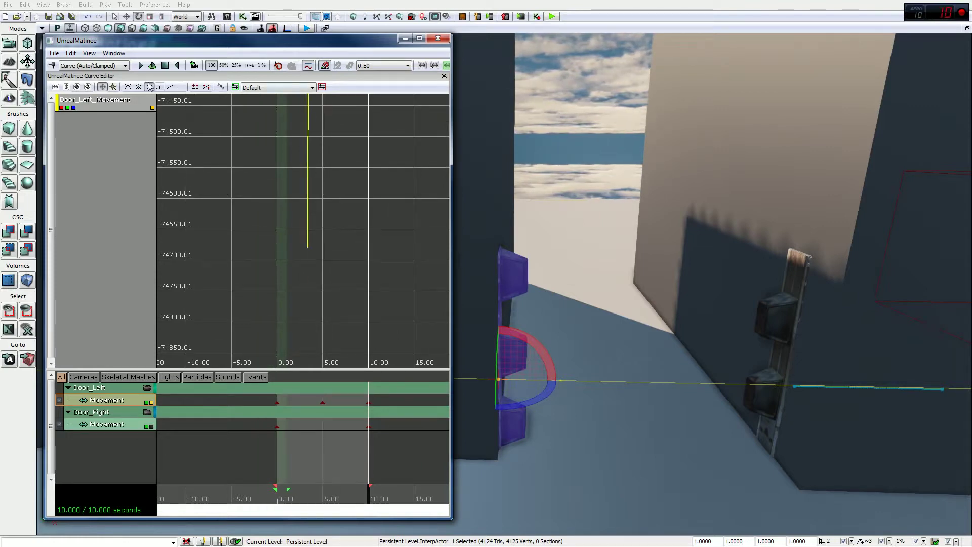
Fit all keys in the curve view and turn the 5-second key's tangent handles back to nearly horizontal.
click(77, 87)
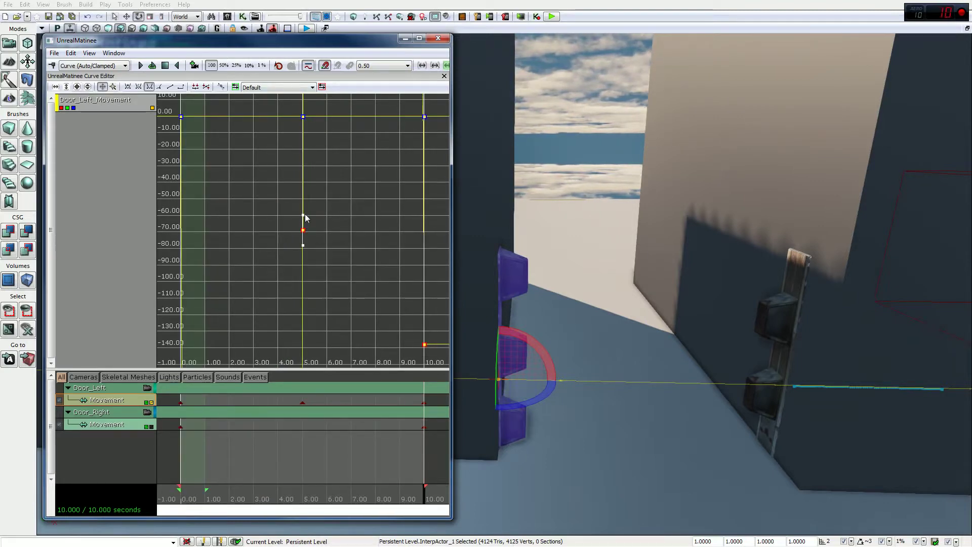
drag(305, 214, 334, 230)
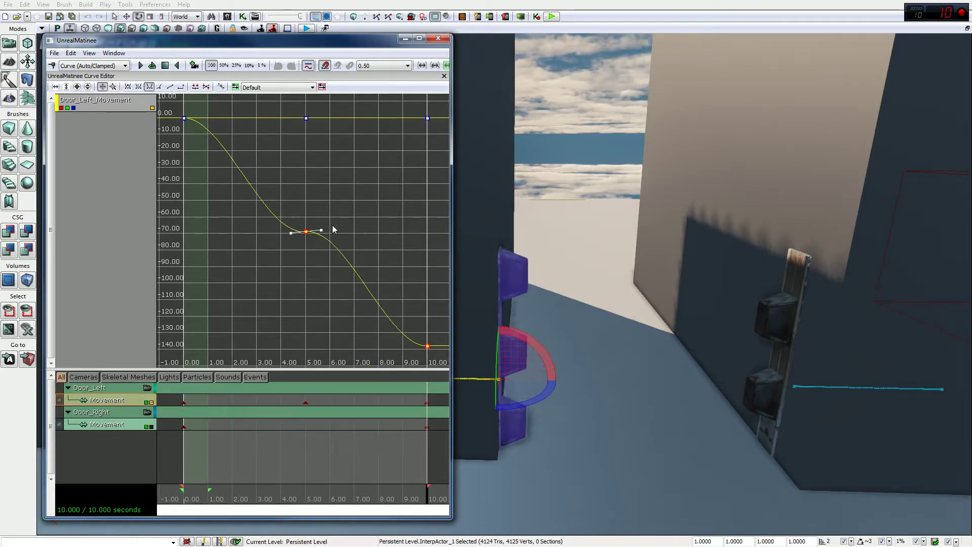
Try a steep downward tangent on the blue Door_Left key at 0 seconds, playing the Matinee from 0 seconds, then undo it.
click(185, 118)
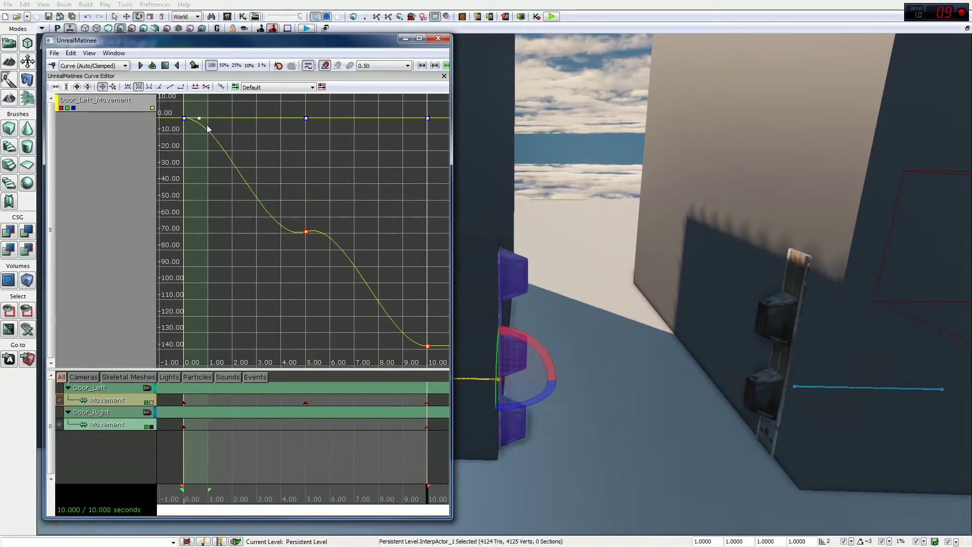
drag(199, 119, 215, 199)
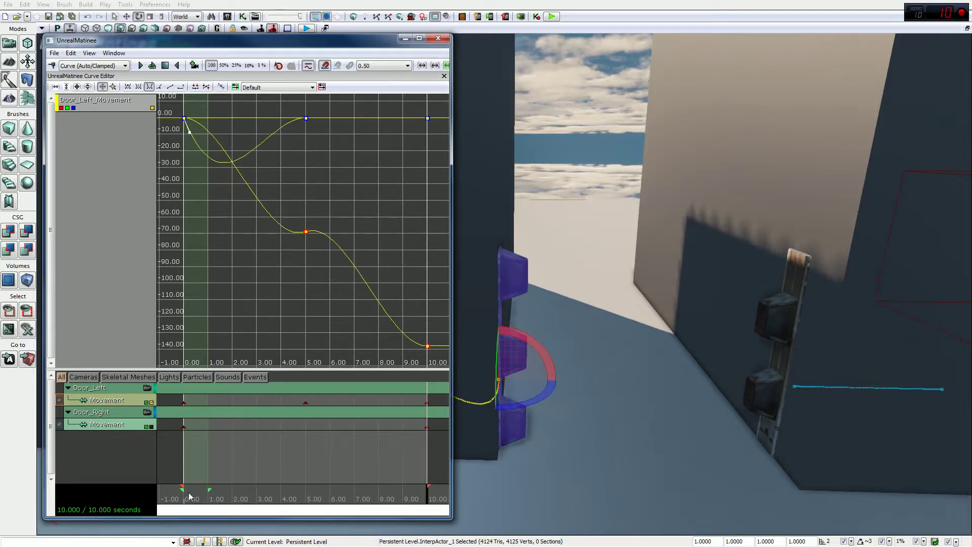
click(178, 499)
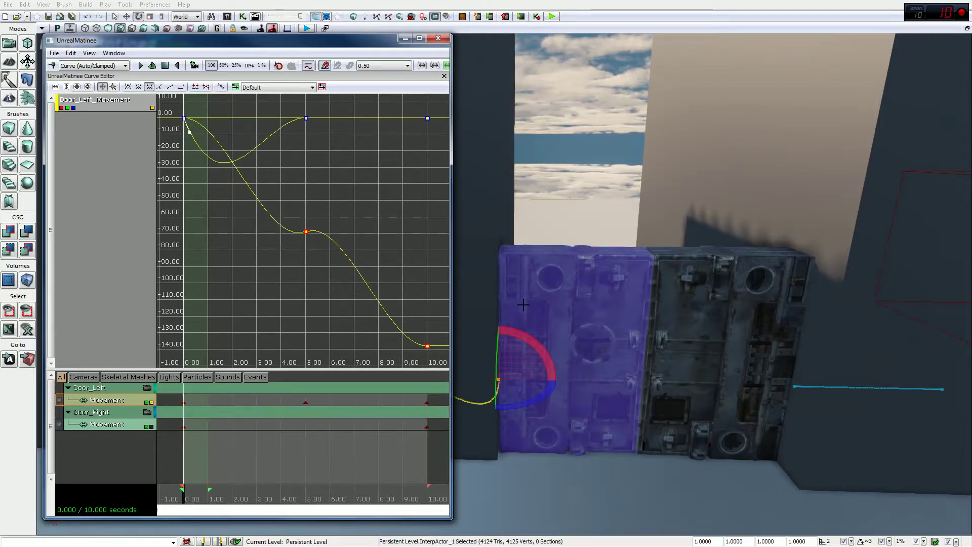
key(space)
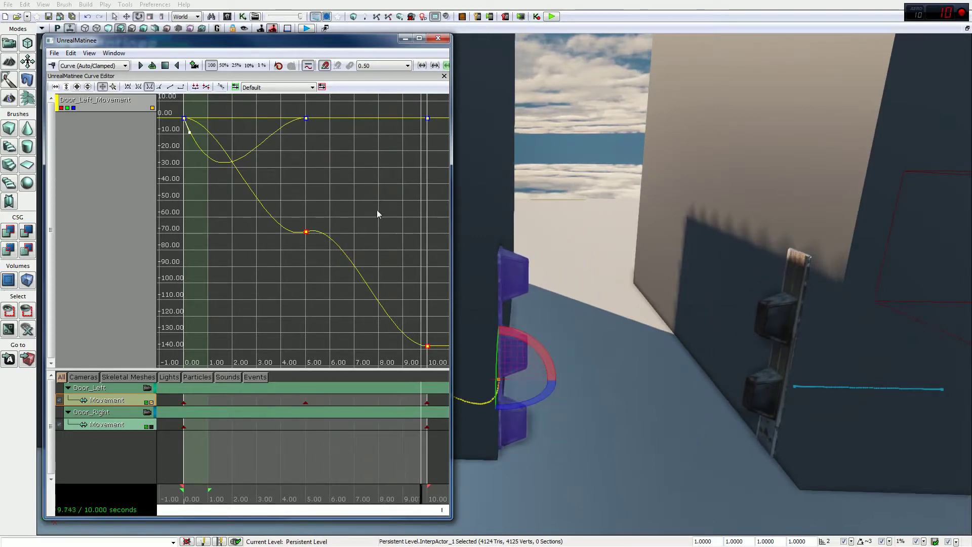
key(ctrl+z)
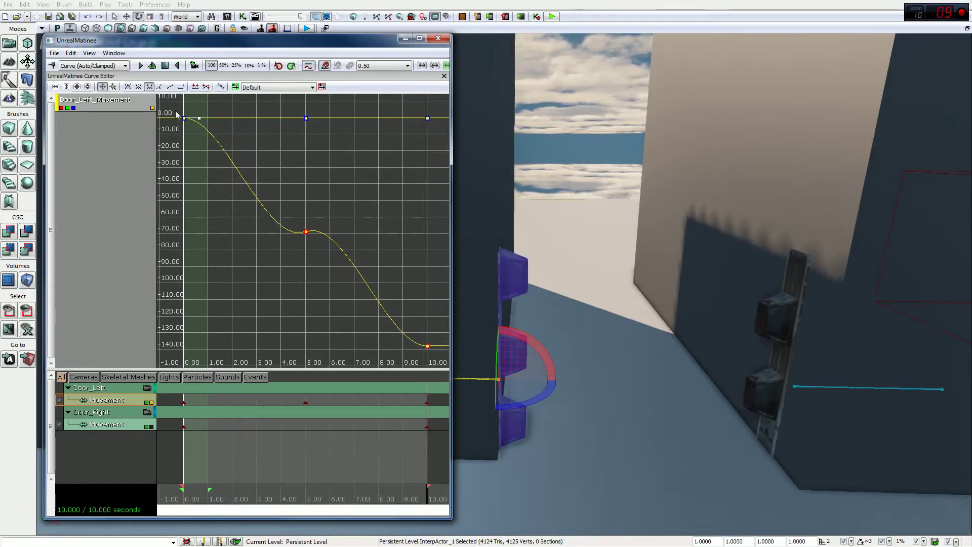
Apply Linear interpolation to the Door_Left movement keys at 5 seconds and 0 seconds.
click(306, 119)
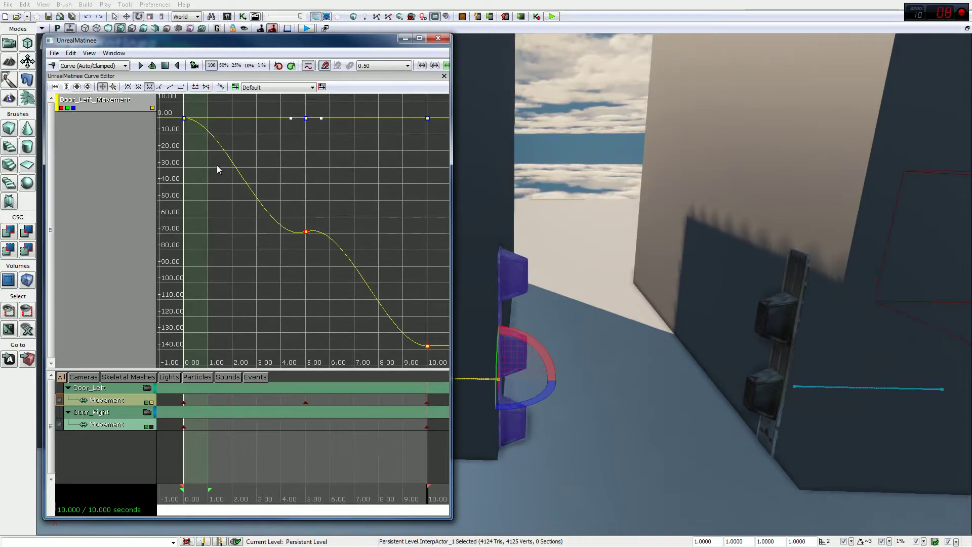
click(306, 231)
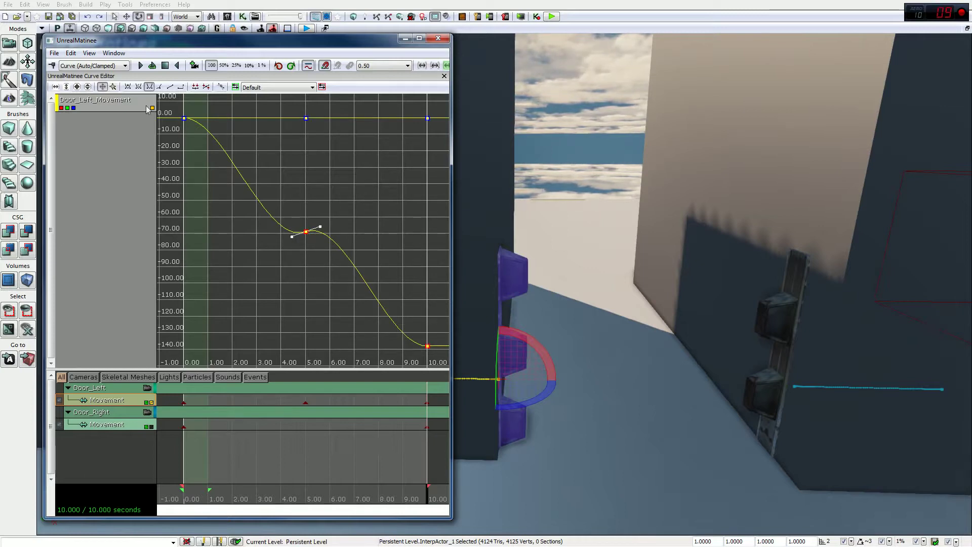
click(170, 87)
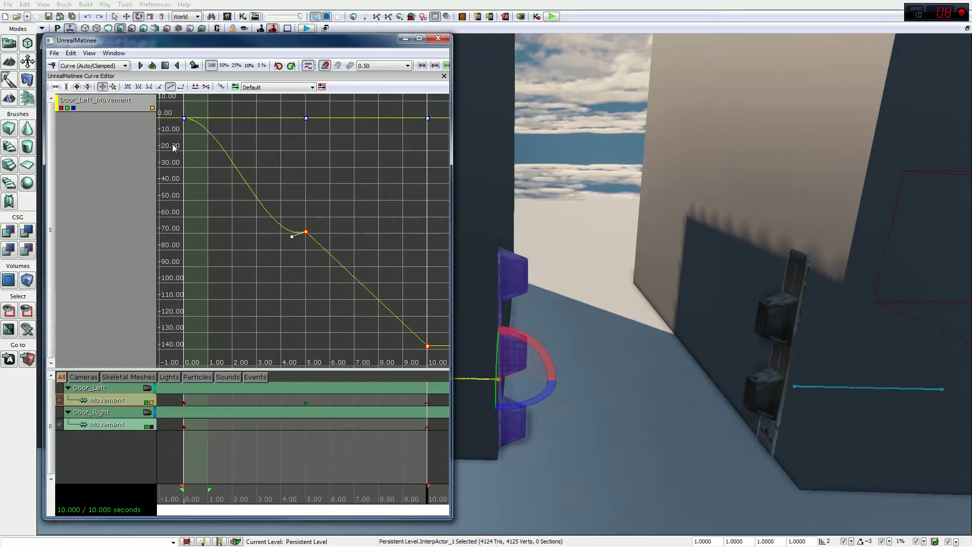
click(184, 118)
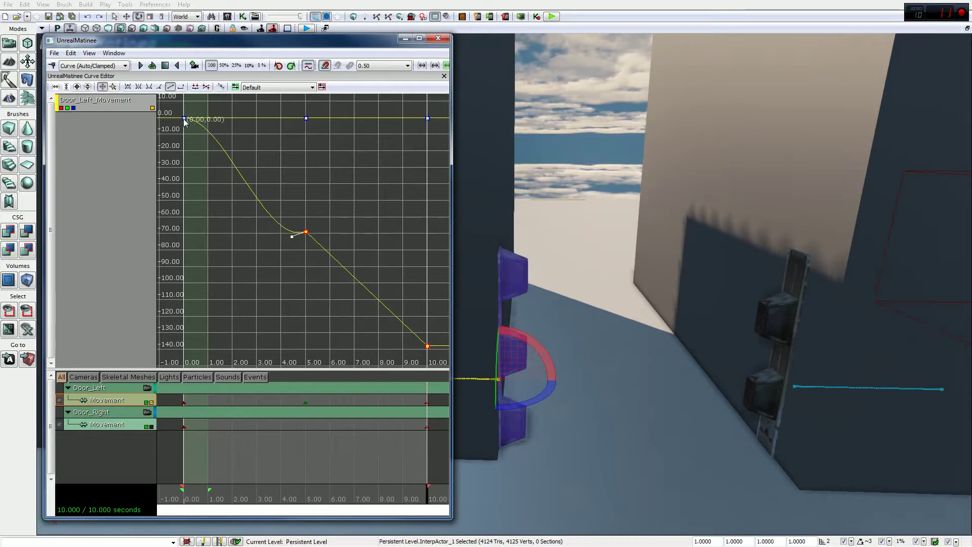
click(170, 87)
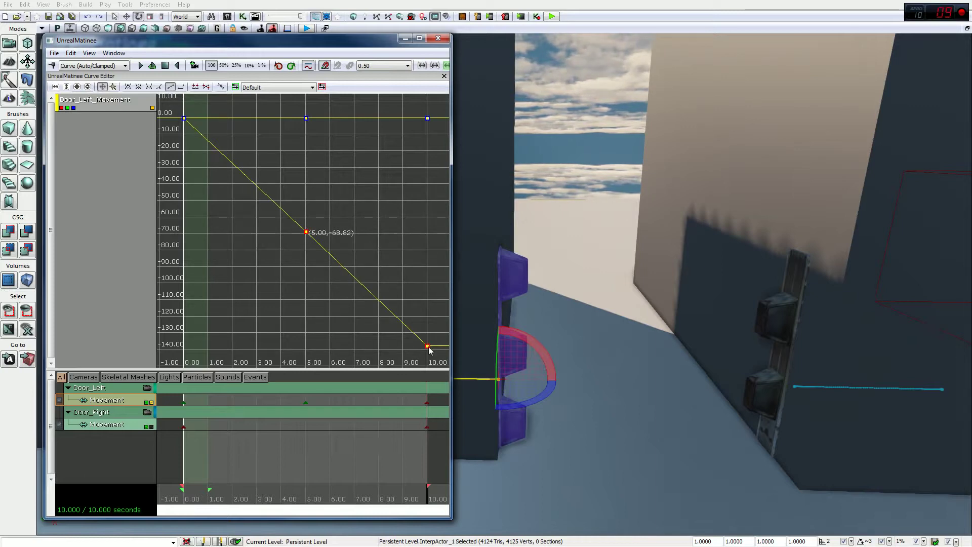
Set the Door_Left keys at 10 and 5 seconds to Curve (Auto/Clamped) interpolation.
click(161, 118)
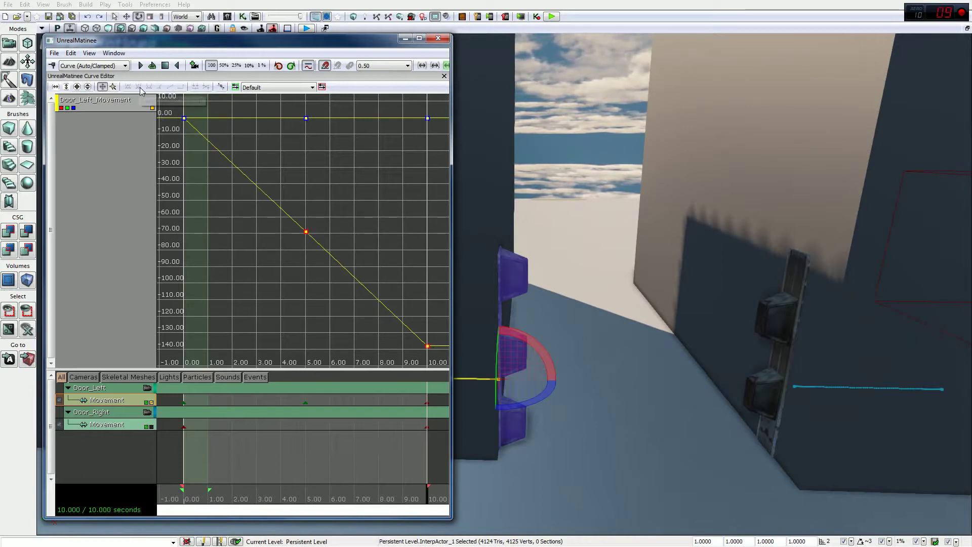
click(428, 346)
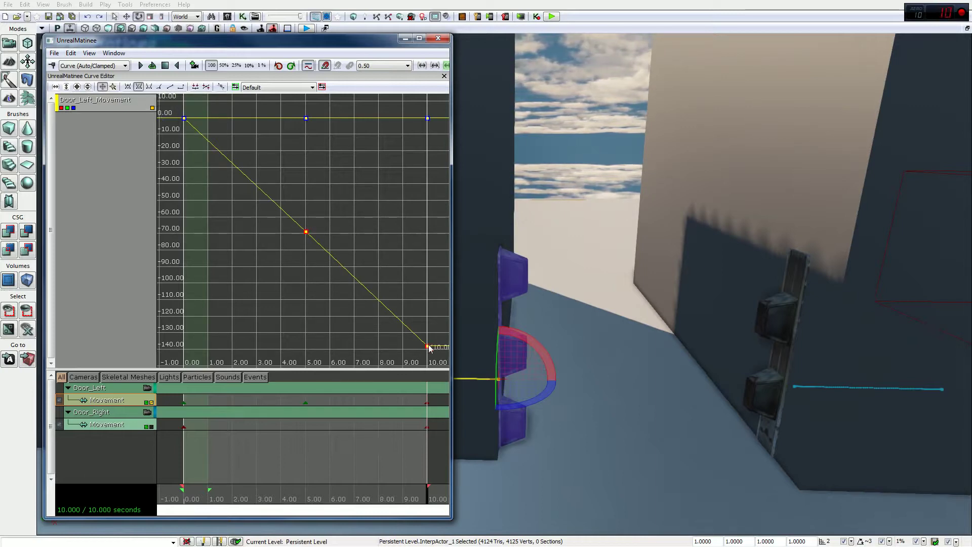
click(139, 87)
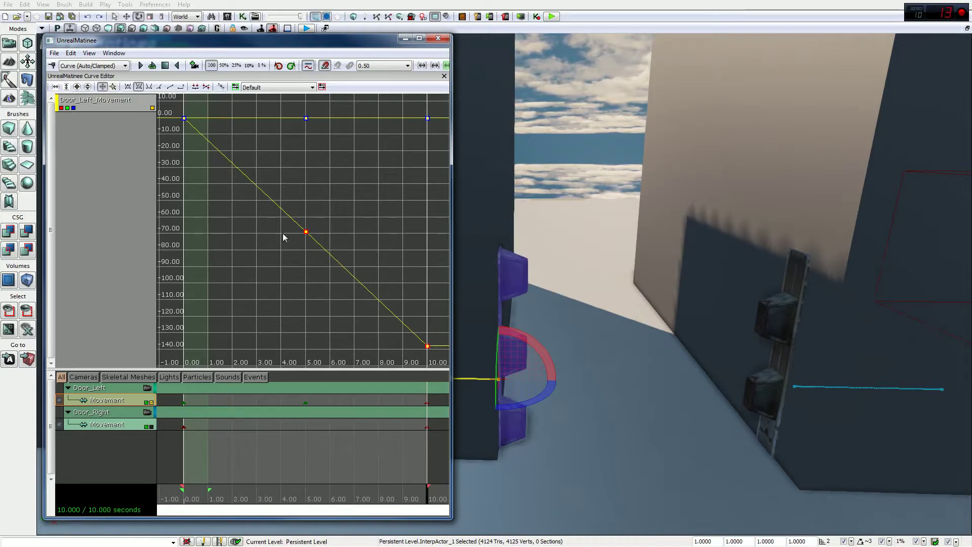
click(306, 232)
click(139, 87)
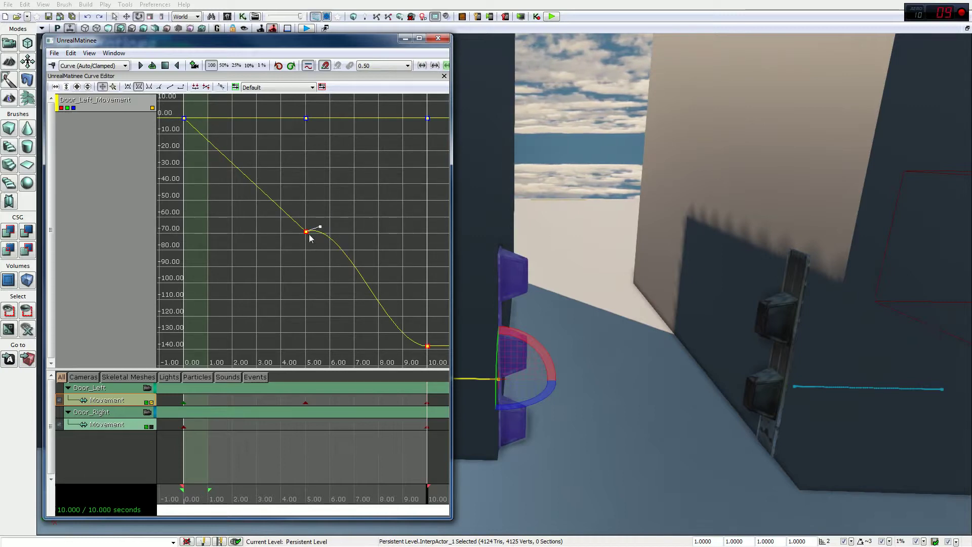
Apply Constant interpolation to the Door_Left keys at 0 and 5 seconds and play the Matinee from 0 seconds.
mouse_move(306, 233)
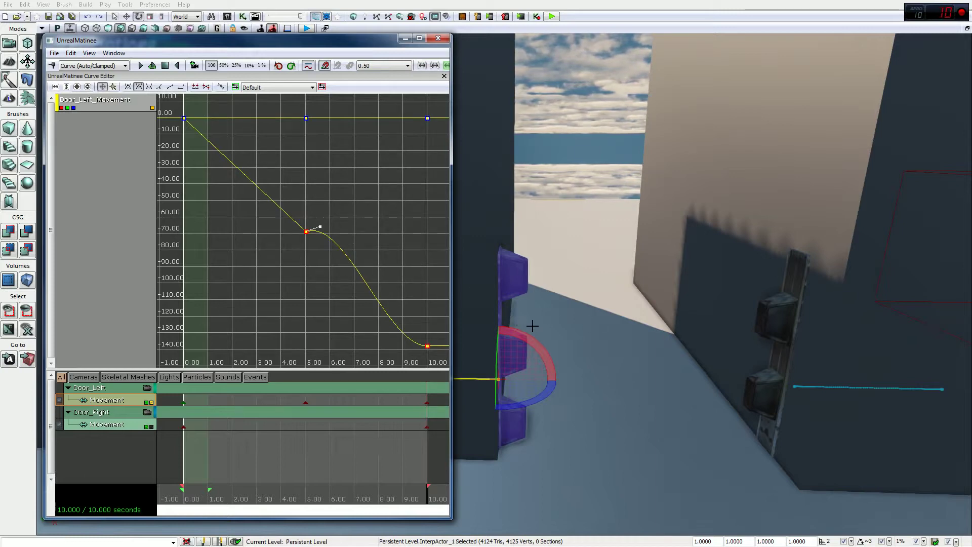
click(181, 87)
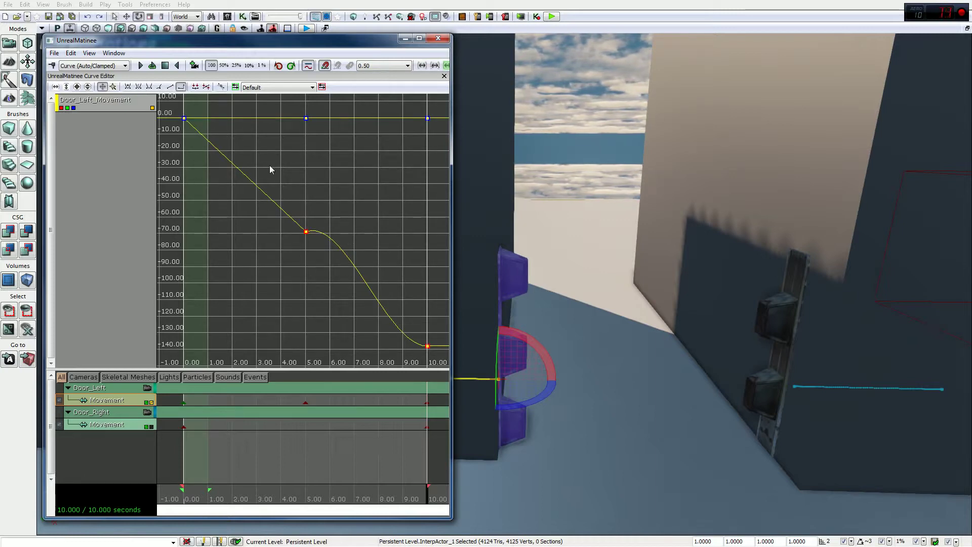
click(307, 232)
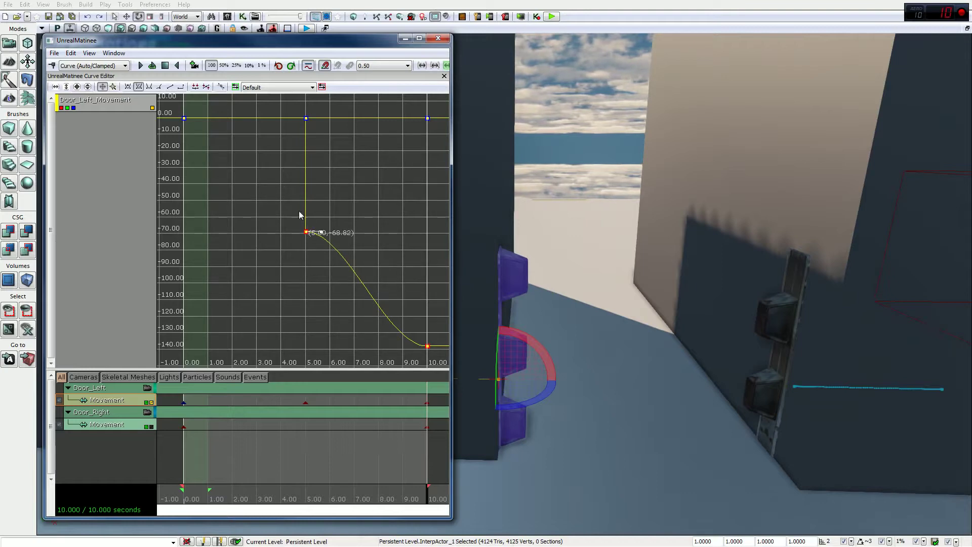
click(181, 87)
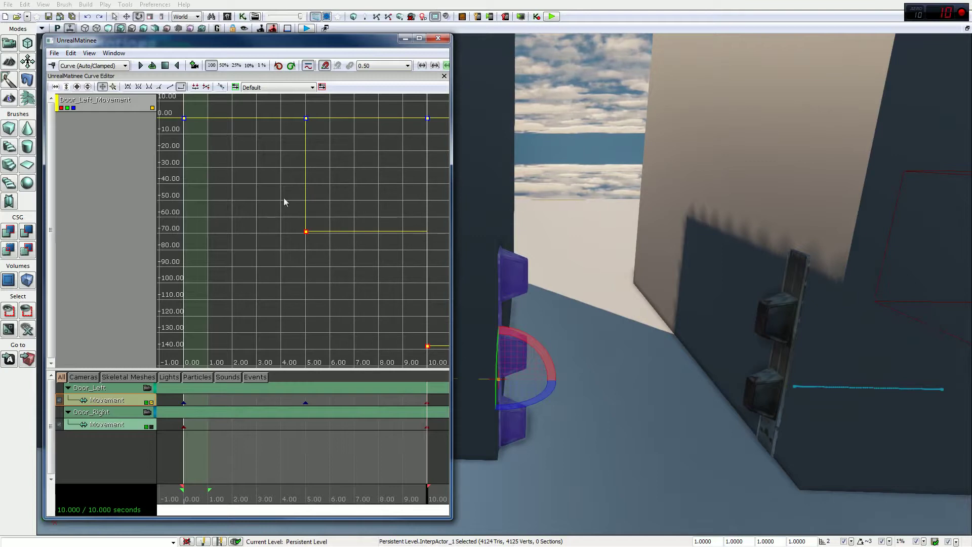
click(184, 495)
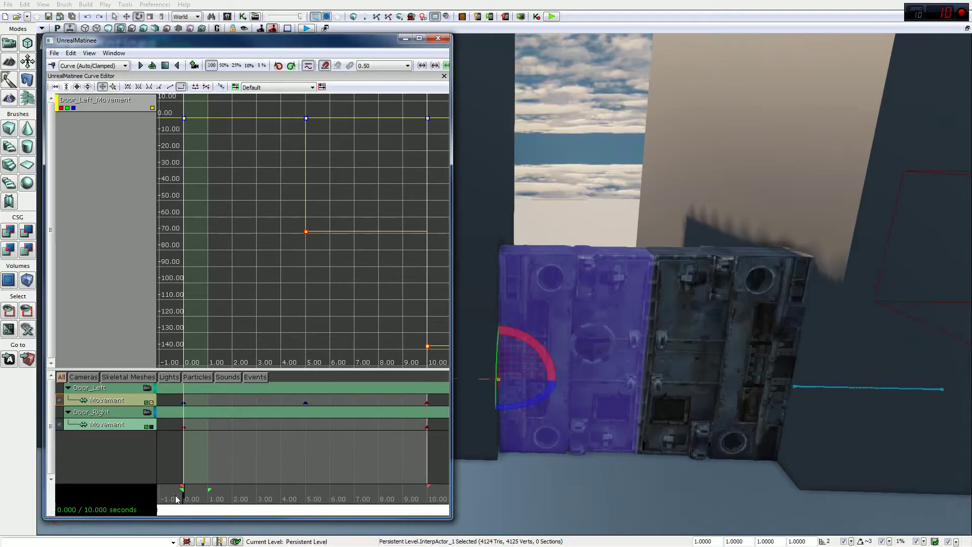
key(space)
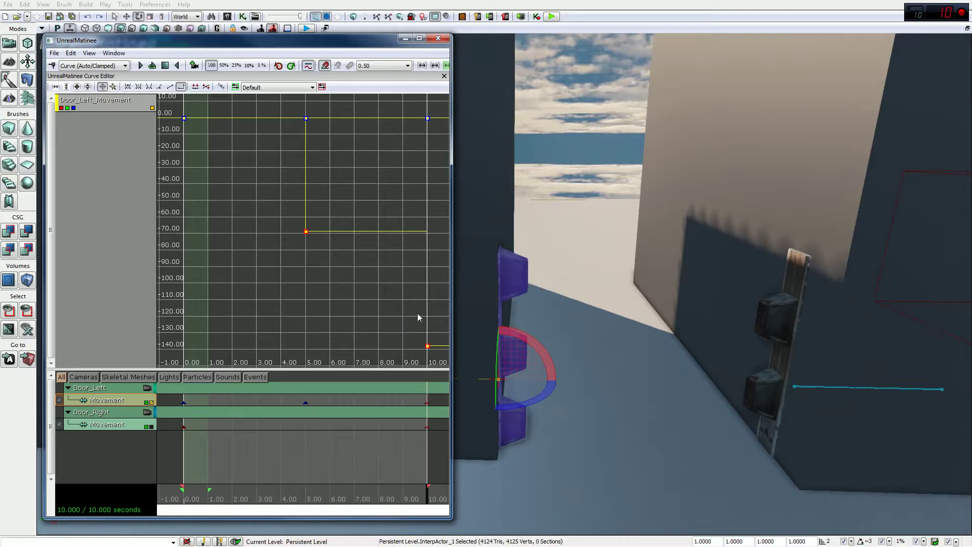
Set the Door_Left movement keys at 5 and 0 seconds back to Curve (Auto/Clamped) interpolation.
click(138, 87)
click(312, 226)
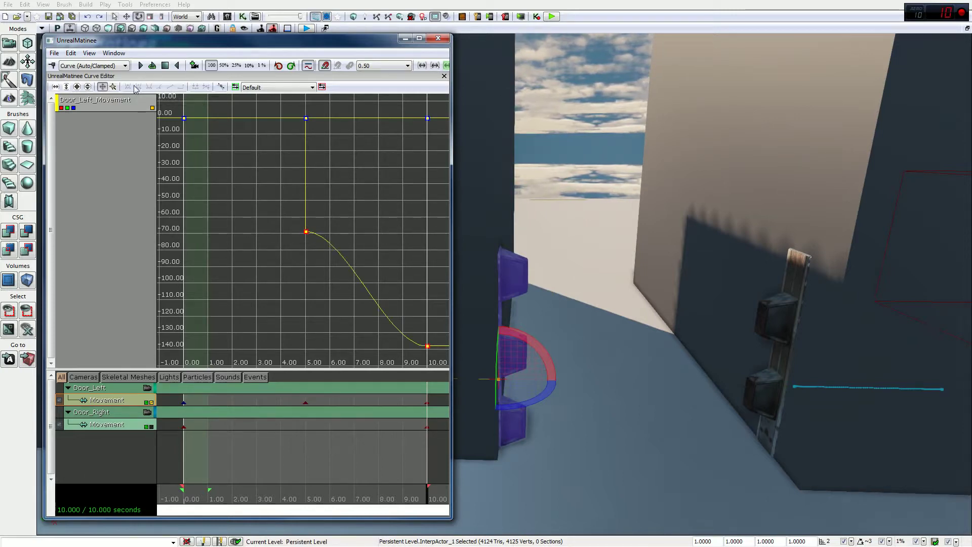
click(184, 118)
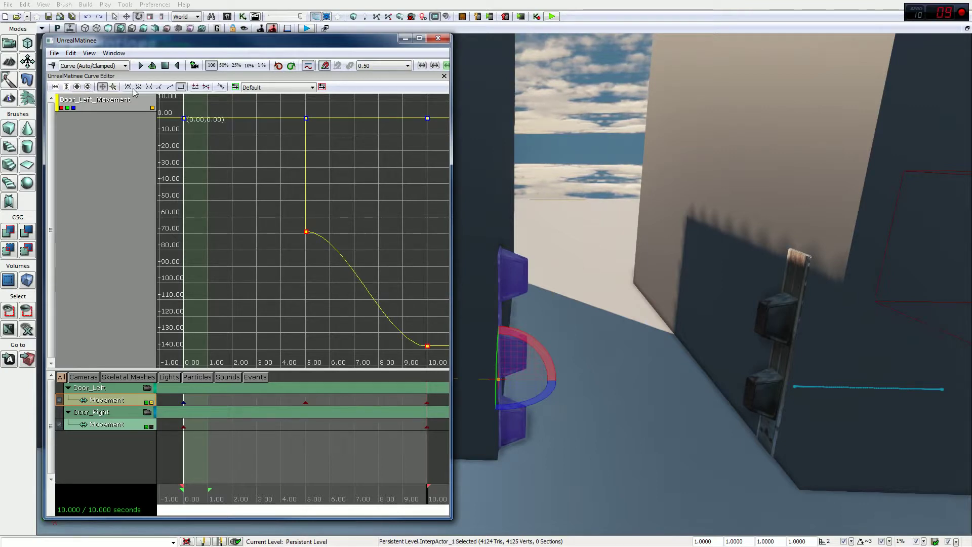
click(138, 87)
click(306, 231)
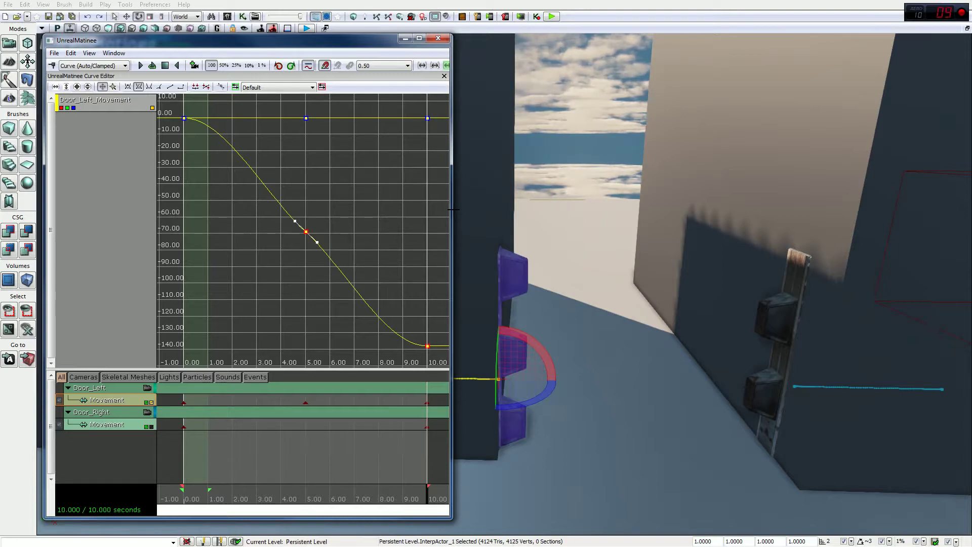
Add a new Sound track to both the Door_Left and Door_Right groups.
right_click(103, 404)
click(96, 389)
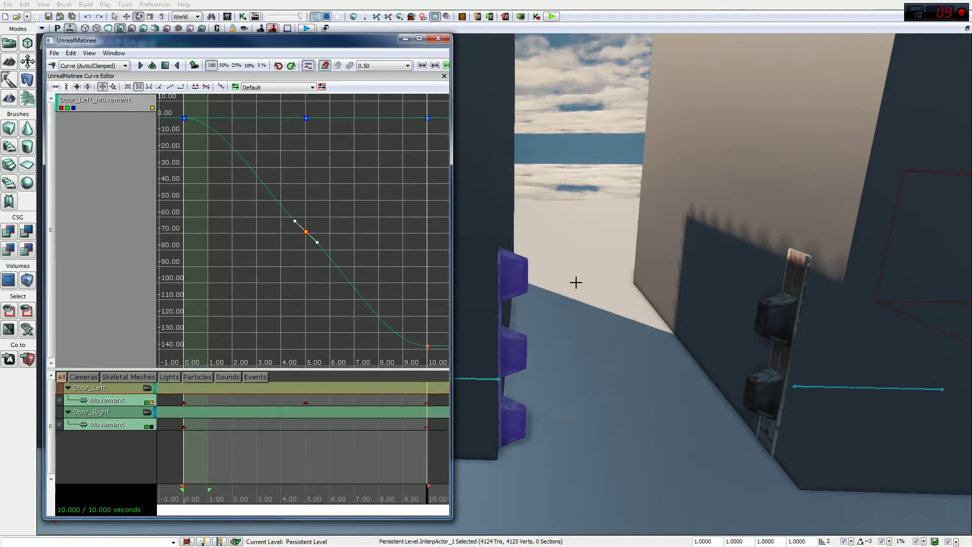
right_click(89, 391)
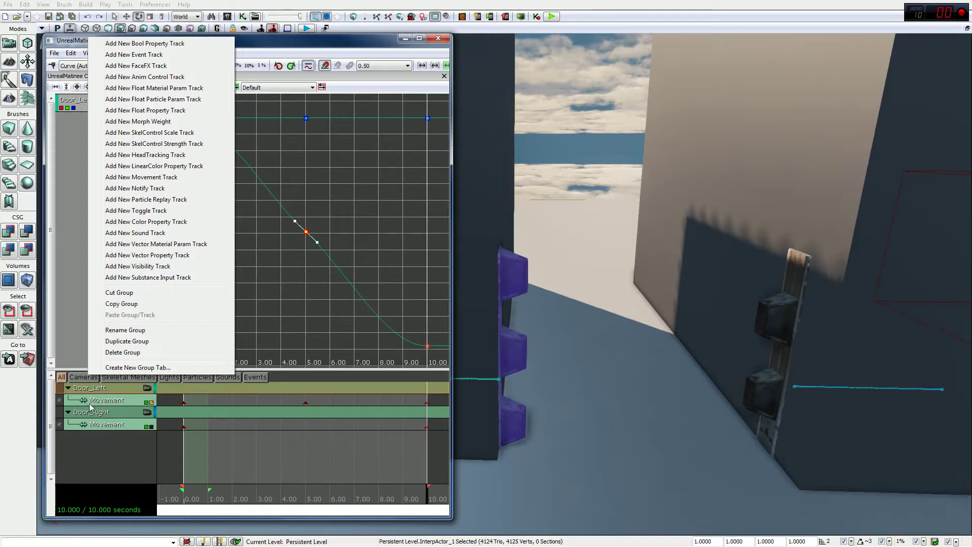
click(145, 233)
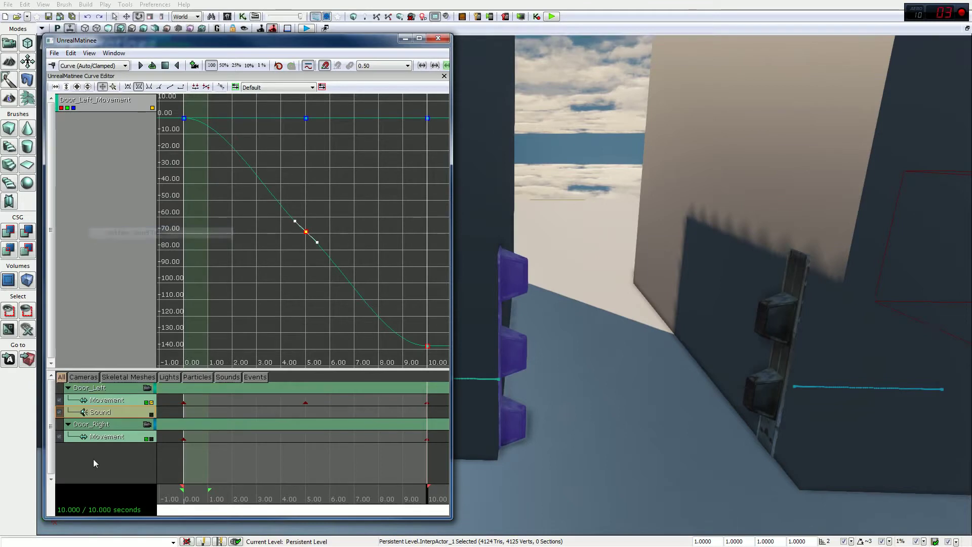
click(109, 425)
right_click(108, 425)
click(159, 269)
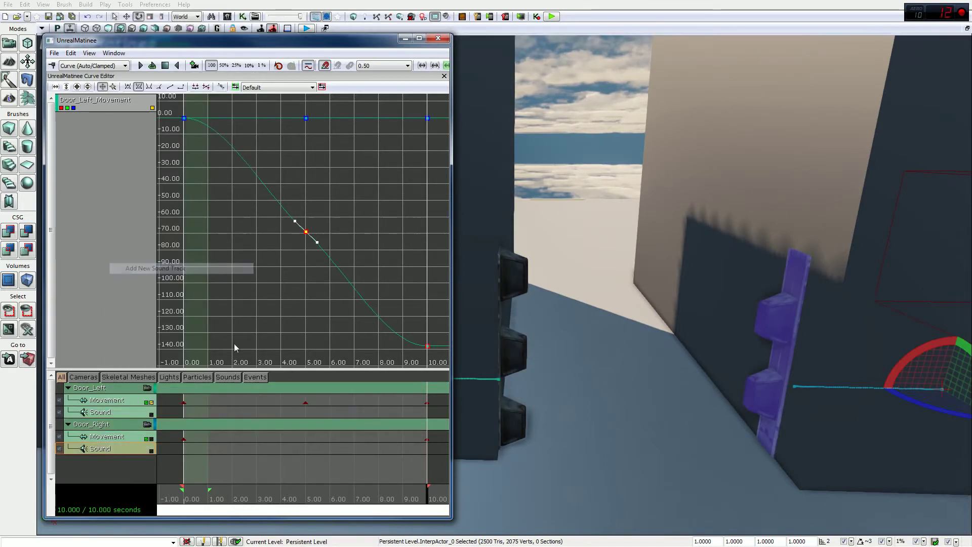
click(134, 479)
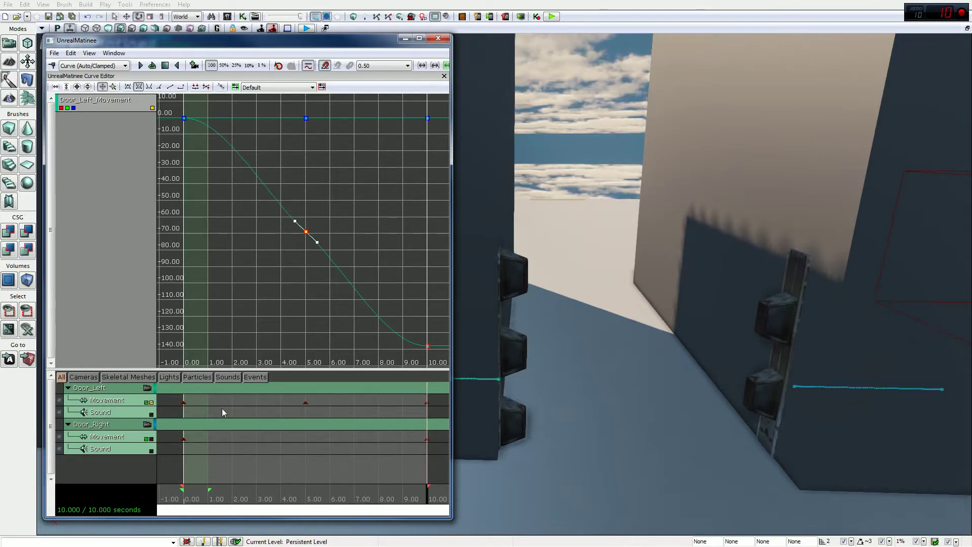
Select Door_Left's Sound track and filter the Content Browser to sound cues matching "door".
click(99, 412)
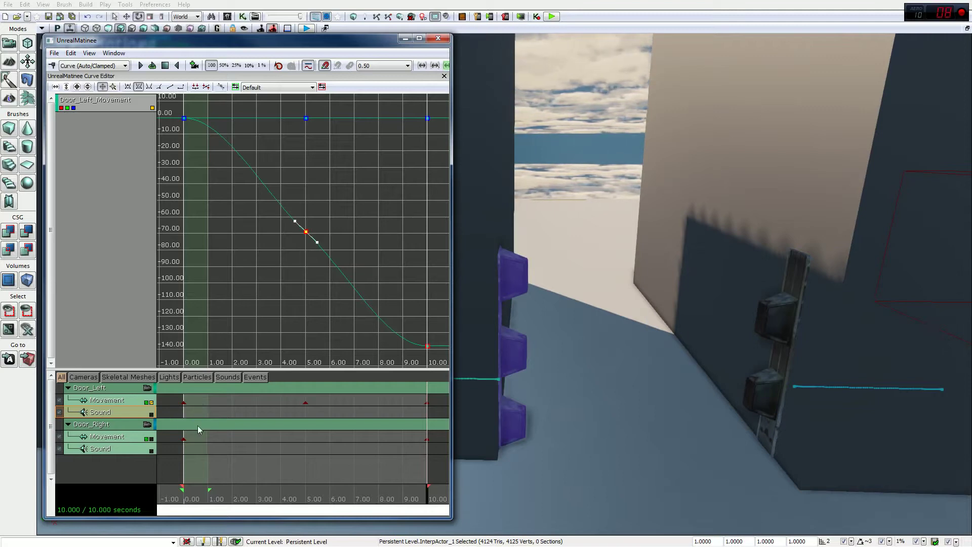
click(227, 16)
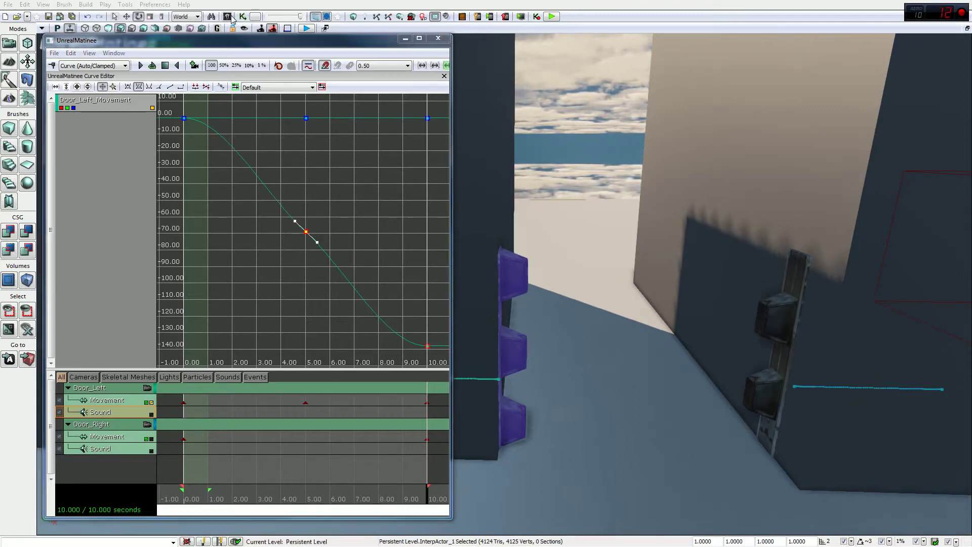
click(572, 173)
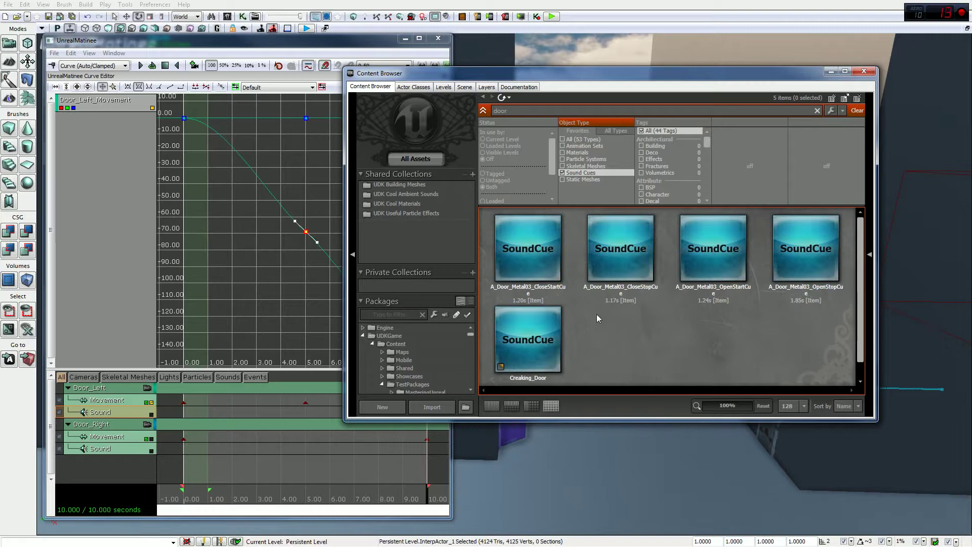
Go through the A_Door_Metal03 close and open sound cues, from CloseStartCue to OpenStopCue.
click(538, 262)
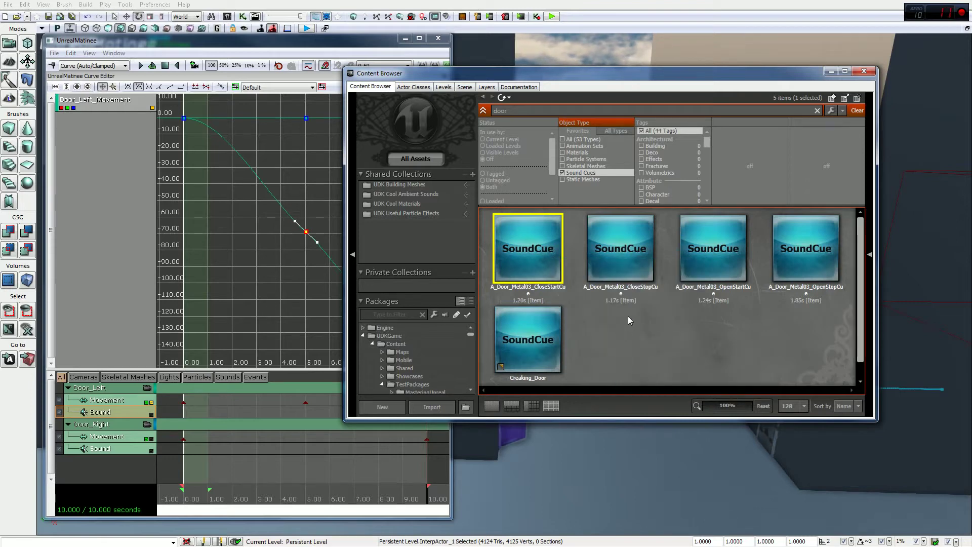
click(629, 261)
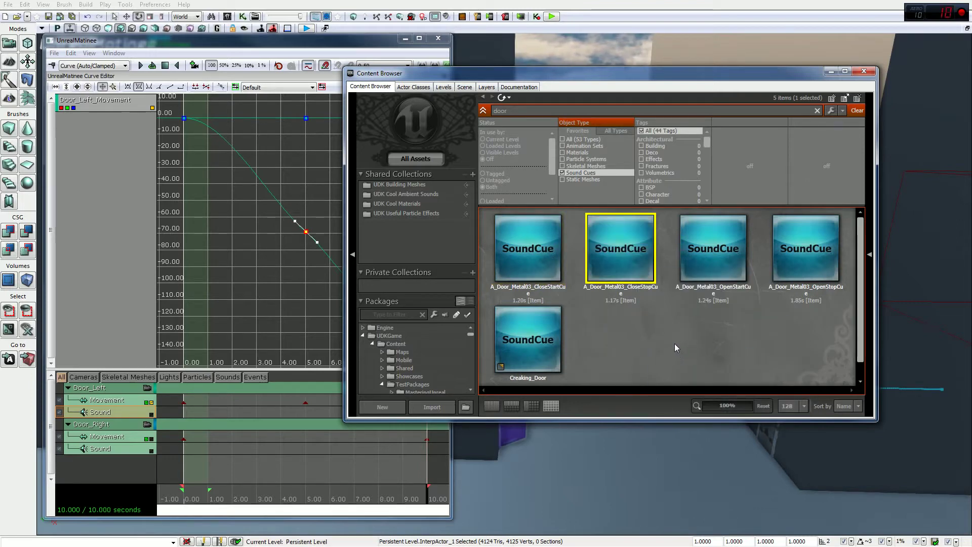
click(713, 269)
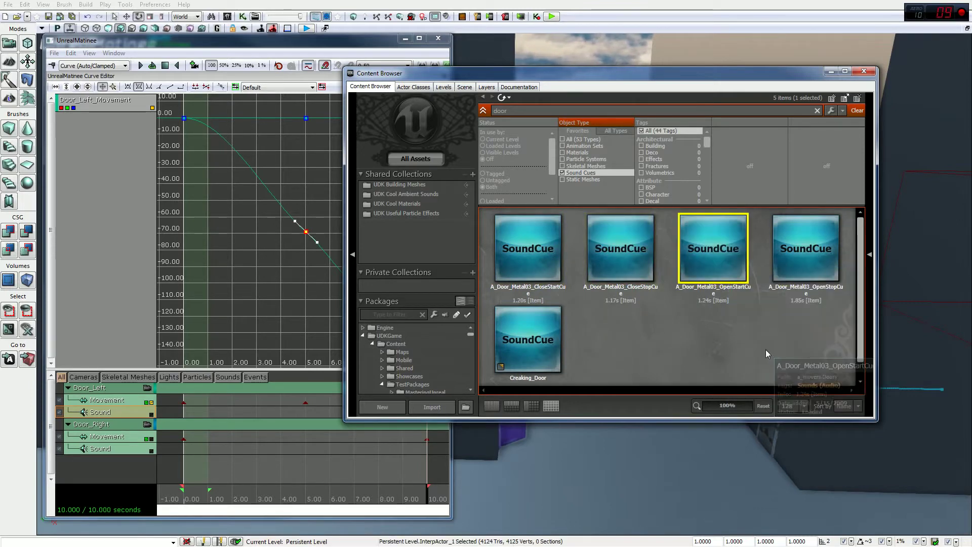
key(Right)
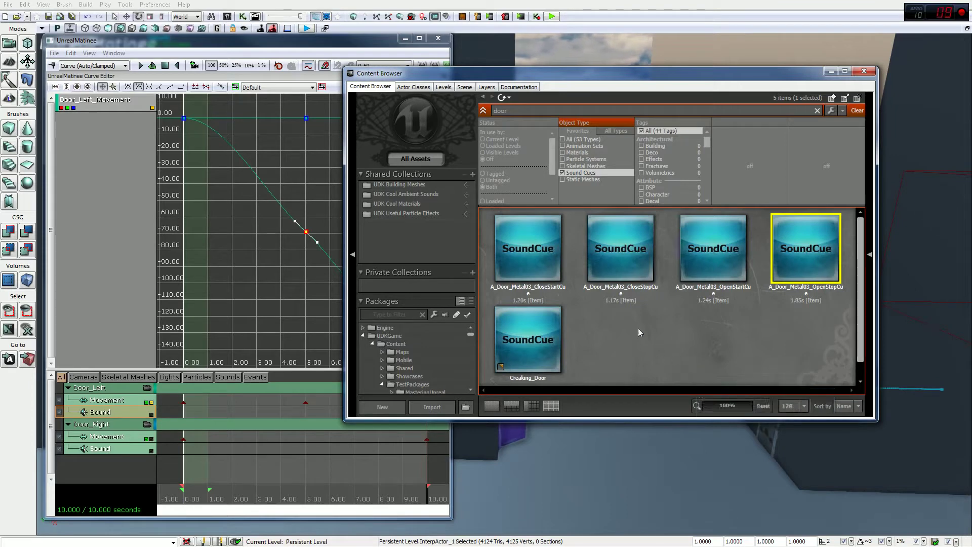
mouse_move(821, 287)
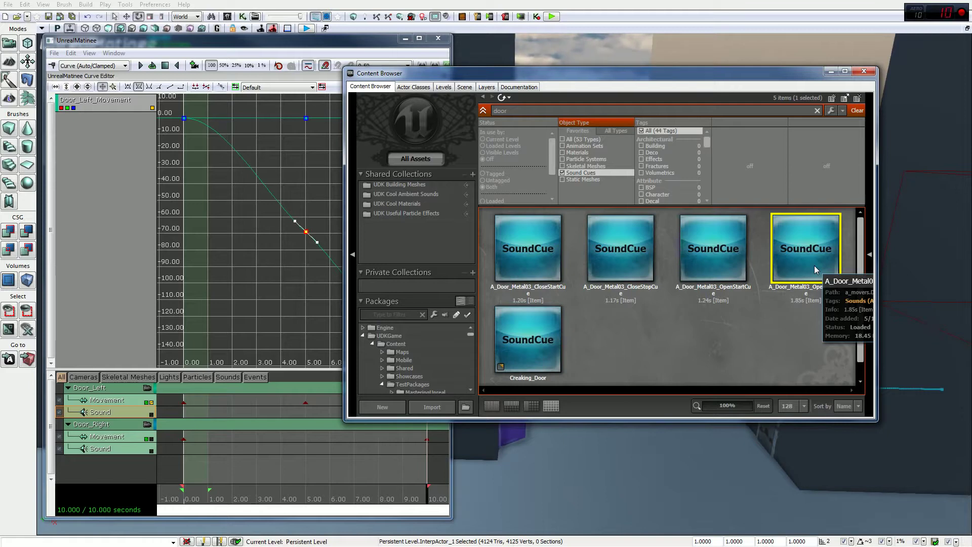
Add an A_Door_Metal03_OpenStartCue key at 0 seconds on Door_Right's Sound track.
click(723, 253)
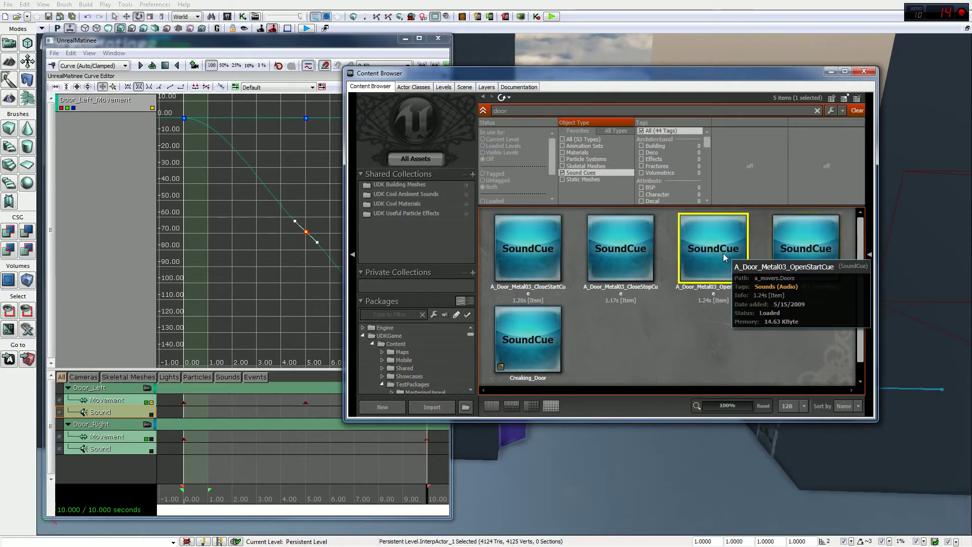
click(186, 449)
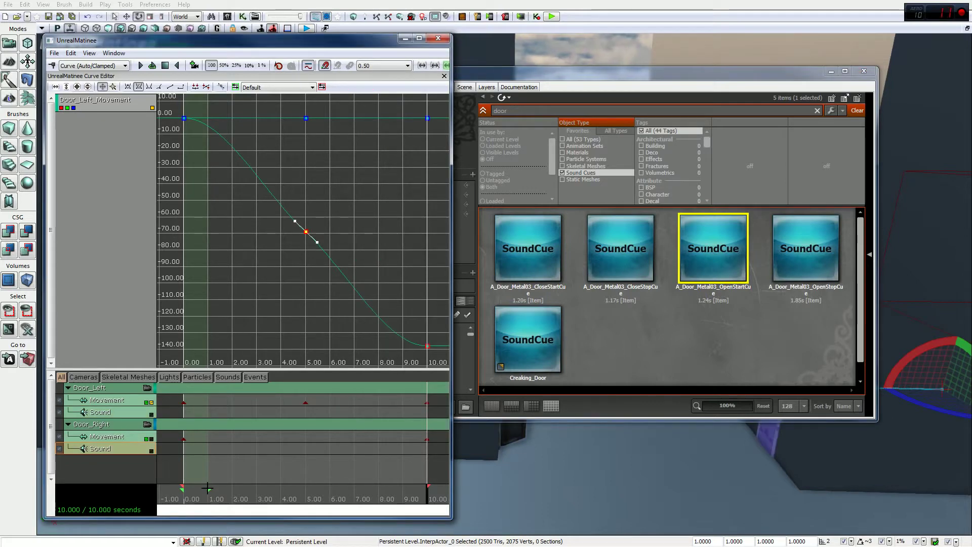
click(185, 501)
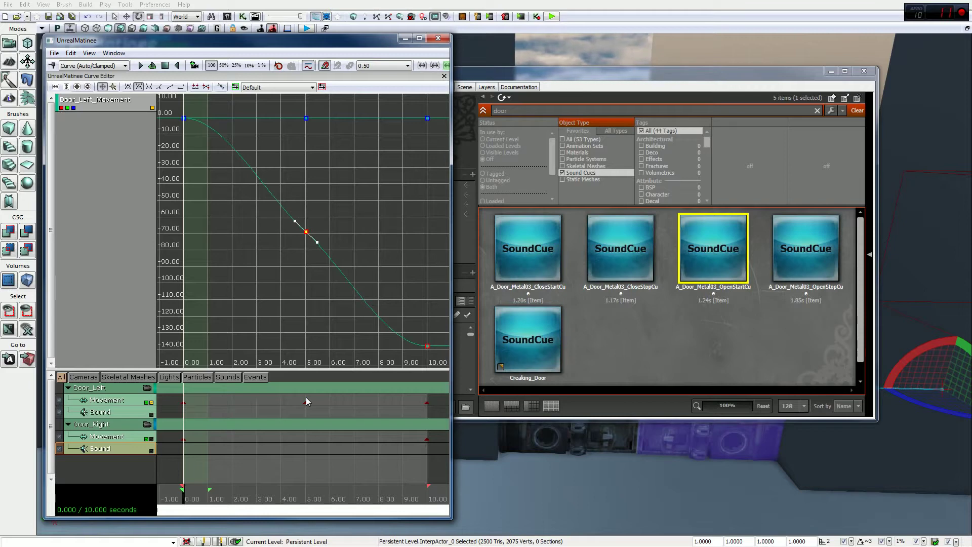
key(Return)
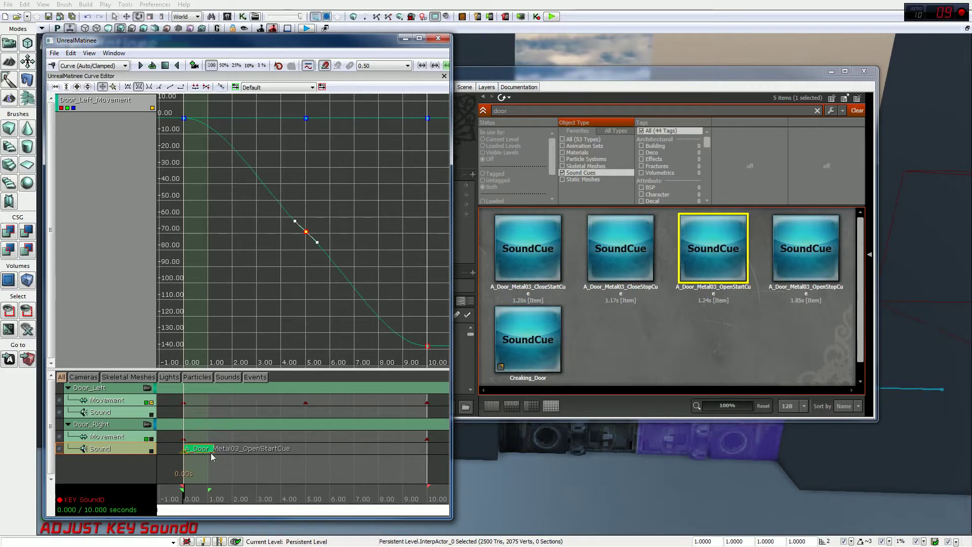
Try an A_Door_Metal03_OpenStartCue key at 9 seconds on Door_Right's Sound track, then delete it.
click(401, 496)
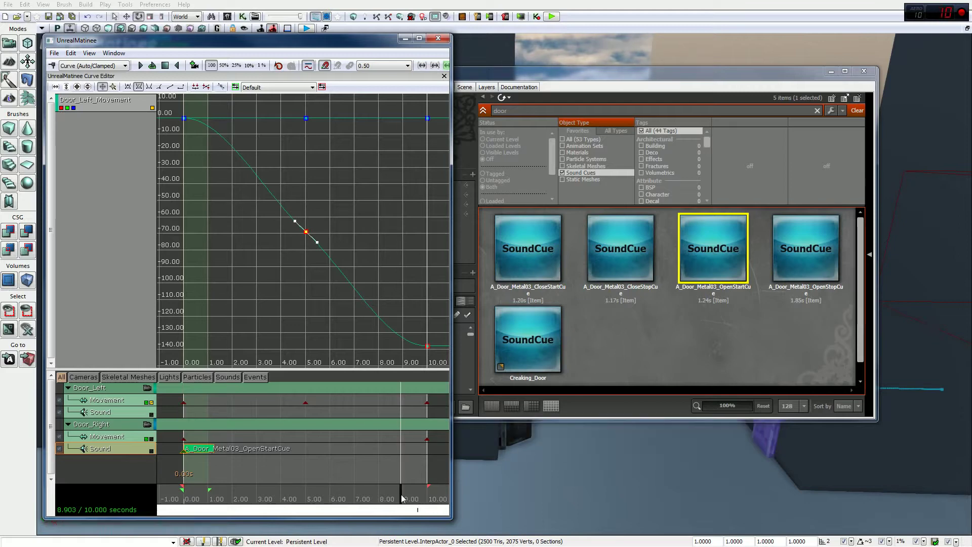
key(Return)
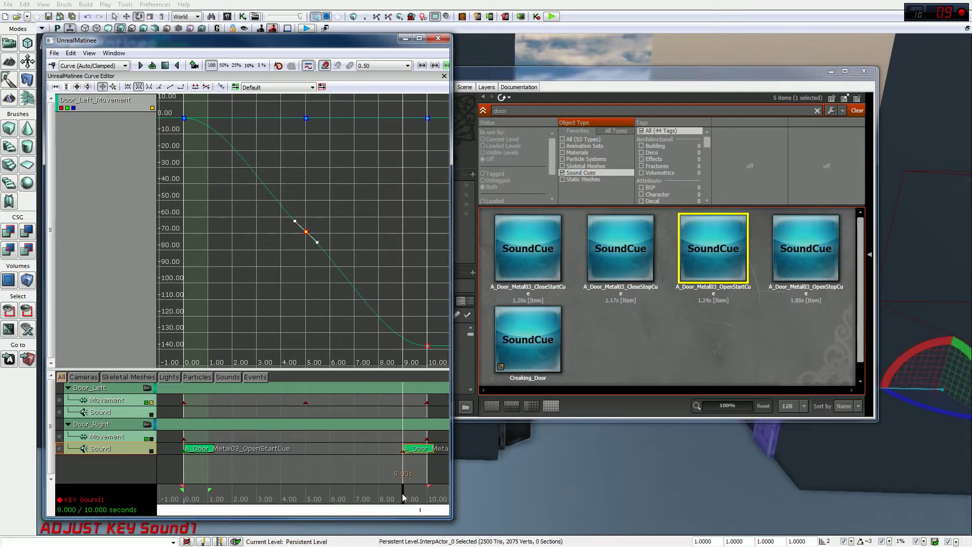
click(401, 449)
key(Delete)
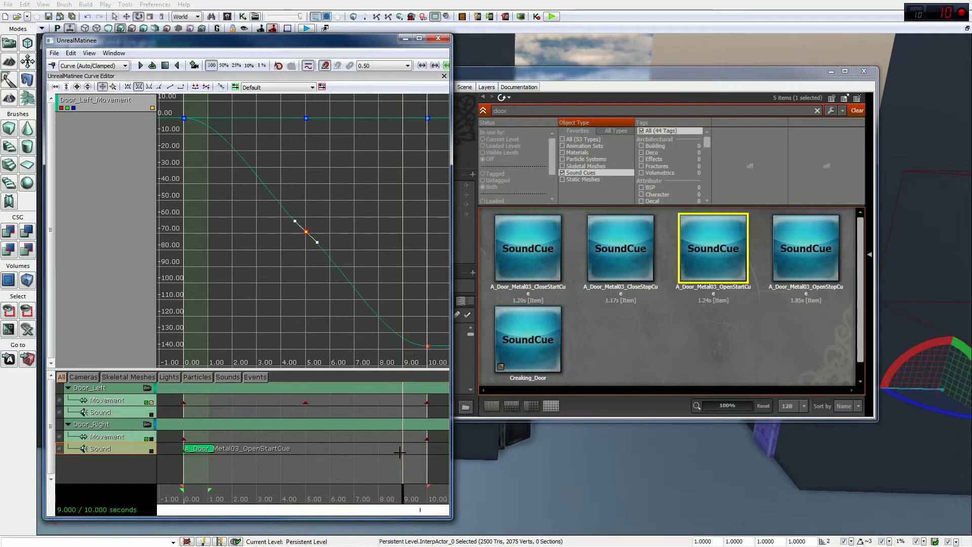
Add an A_Door_Metal03_OpenStopCue key to Door_Right's Sound track and move it to 10 seconds.
click(803, 275)
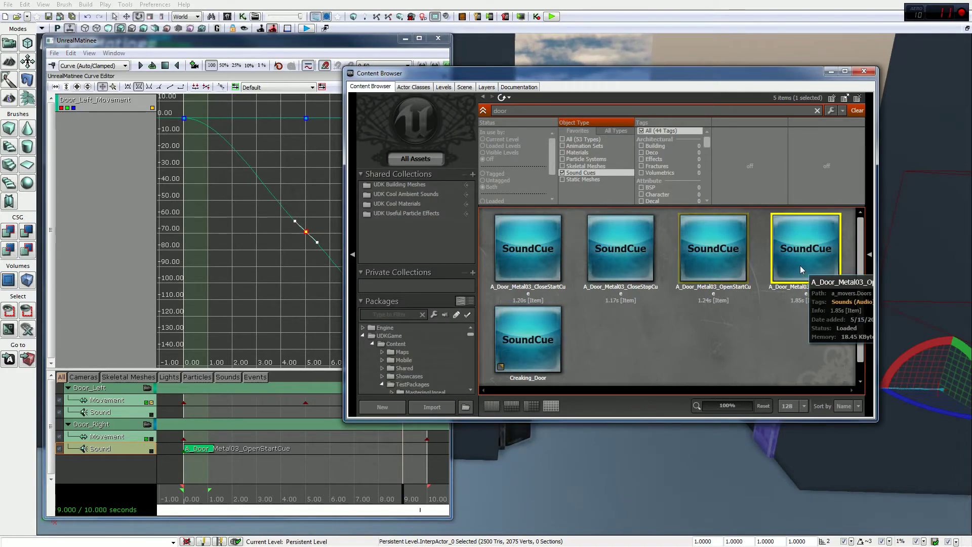
click(403, 495)
click(400, 492)
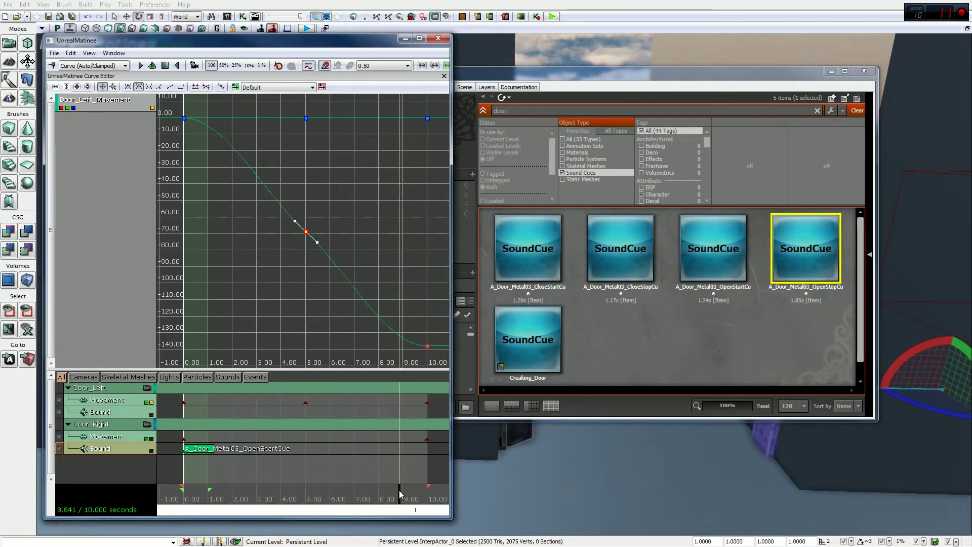
click(396, 490)
key(Return)
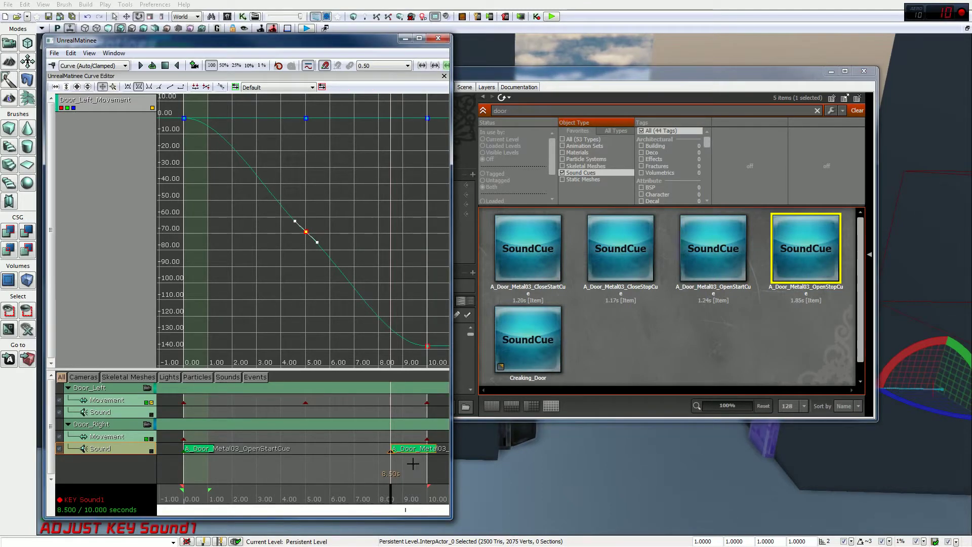
ctrl+drag(400, 448, 379, 450)
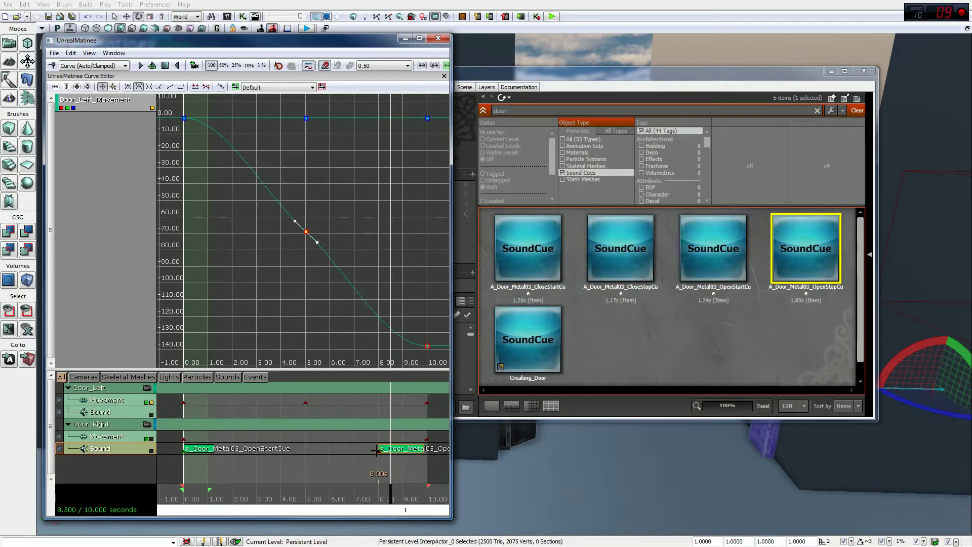
drag(376, 450, 427, 450)
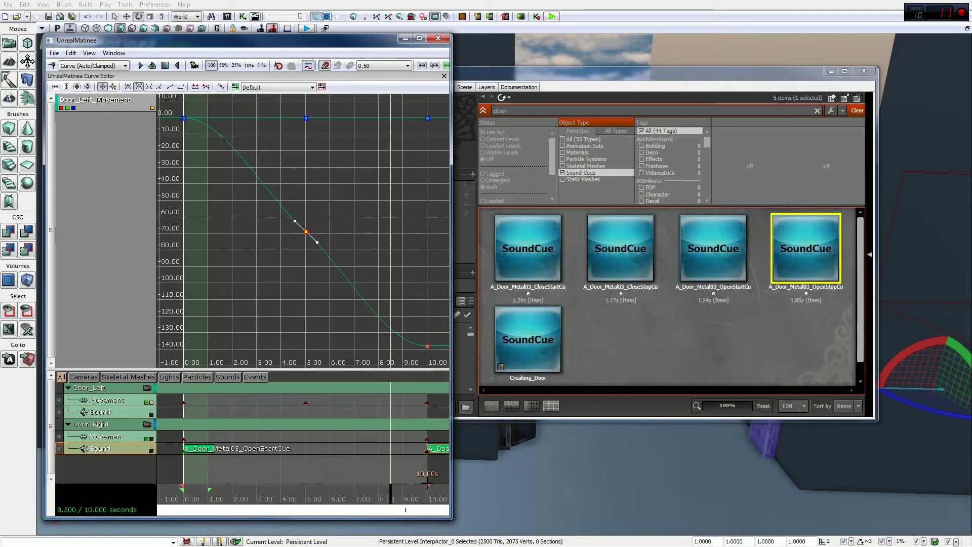
Maximize the Matinee window and move the sequence's end marker to 12 seconds to cover the whole stop sound.
mouse_move(407, 512)
mouse_down()
mouse_move(278, 484)
mouse_move(336, 488)
mouse_up()
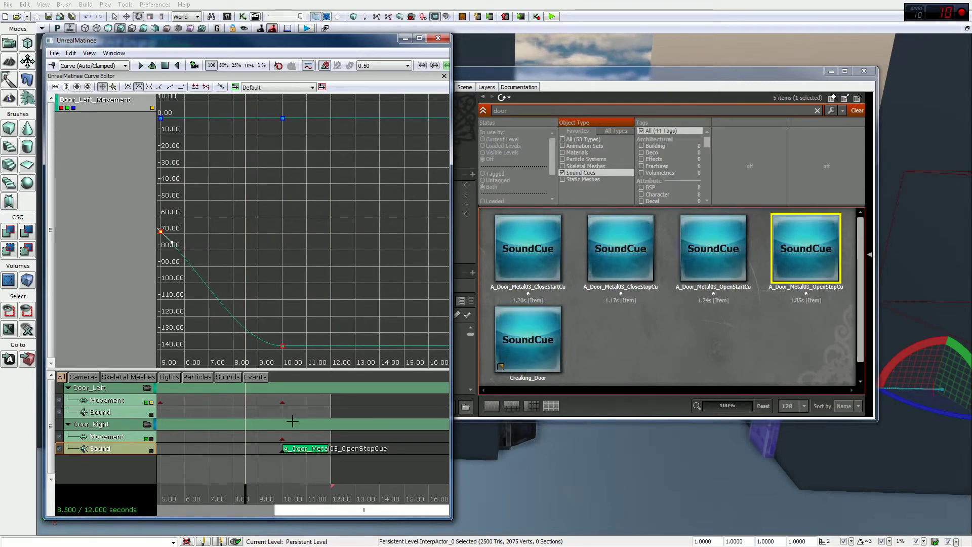
click(426, 39)
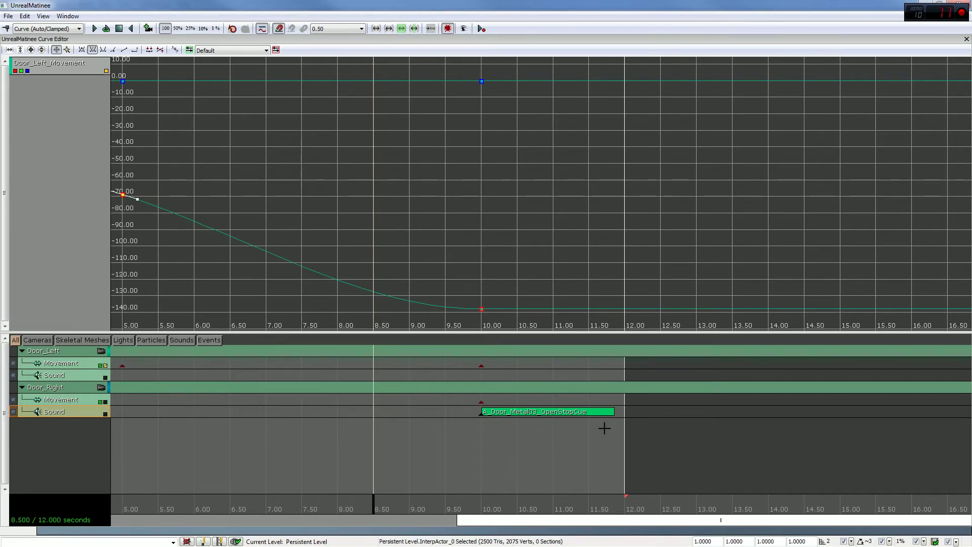
click(626, 497)
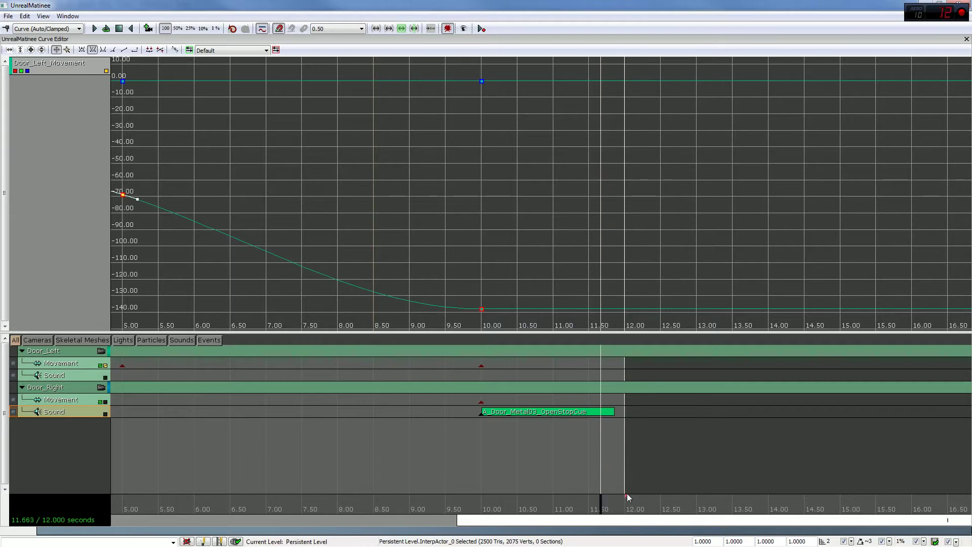
drag(625, 495, 478, 502)
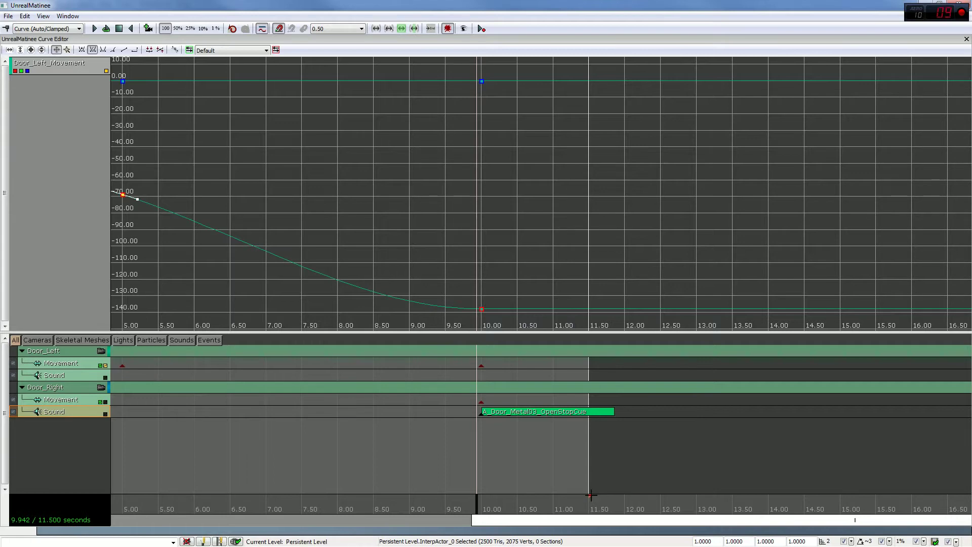
drag(590, 494, 625, 494)
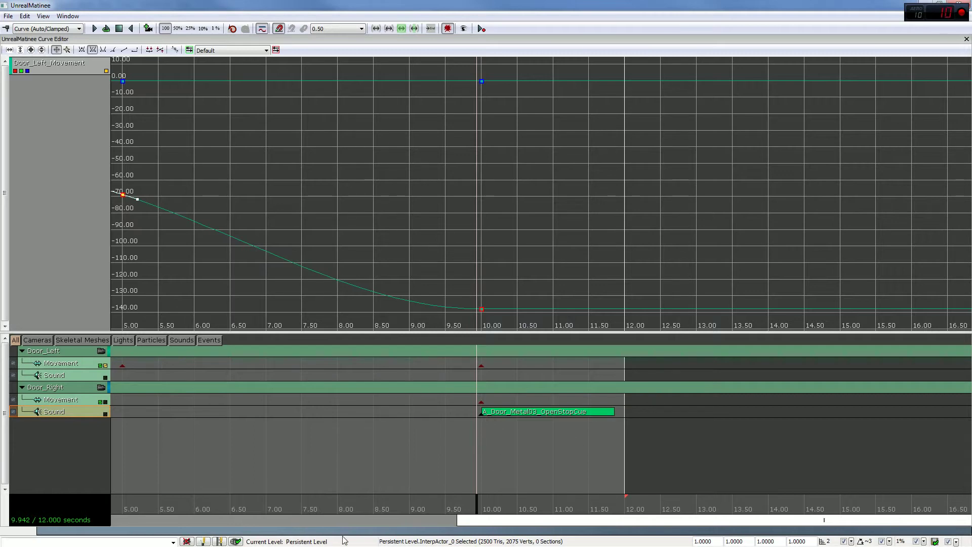
Add an A_Door_Metal03_OpenStopCue key at 10 seconds on Door_Left's Sound track and restore the Matinee window beside the Content Browser.
click(70, 380)
key(Return)
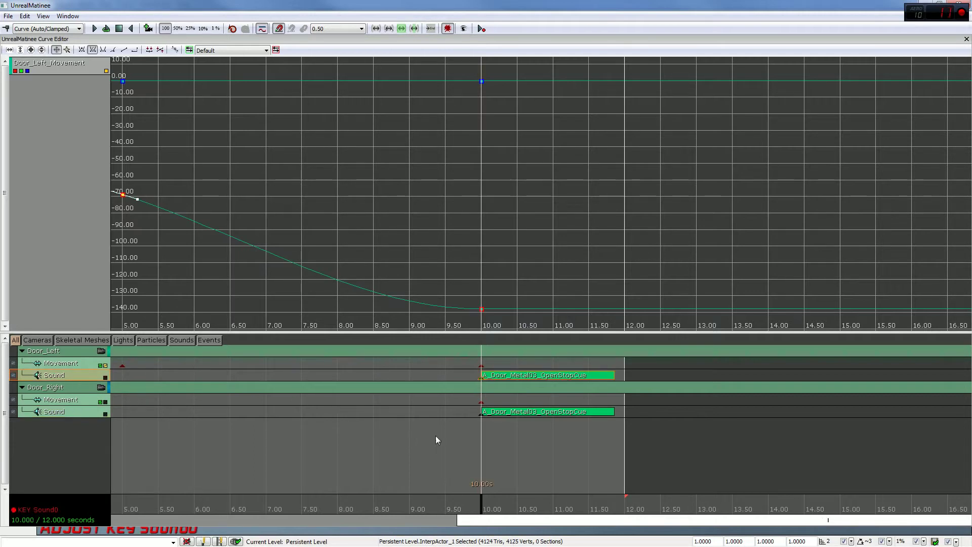
drag(517, 524, 214, 488)
drag(418, 48, 352, 48)
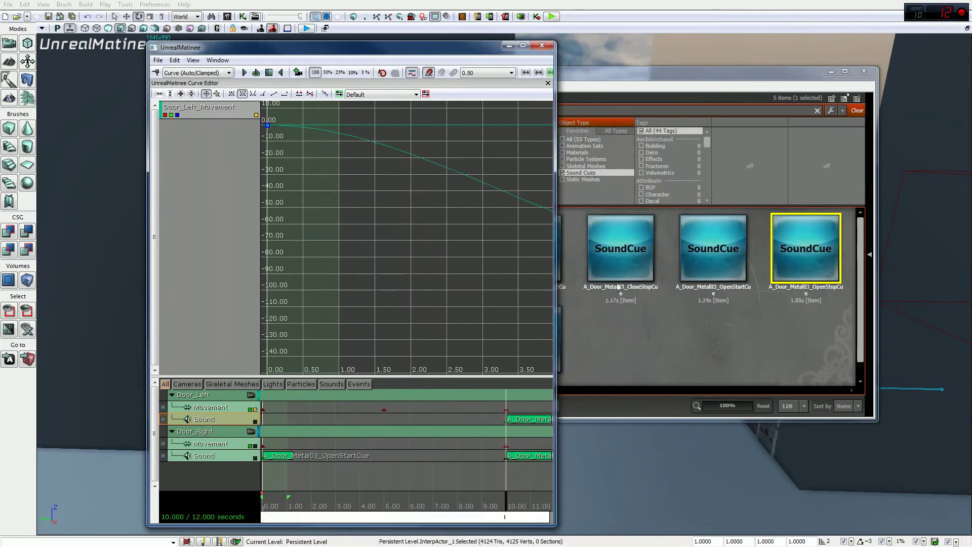
Add an A_Door_Metal03_OpenStartCue key at 0 seconds on Door_Left's Sound track.
click(714, 248)
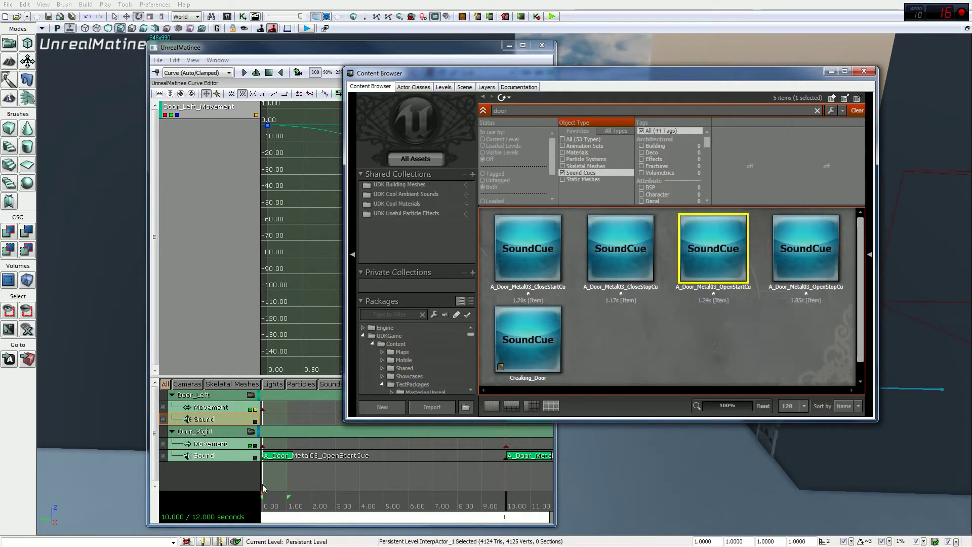
click(288, 482)
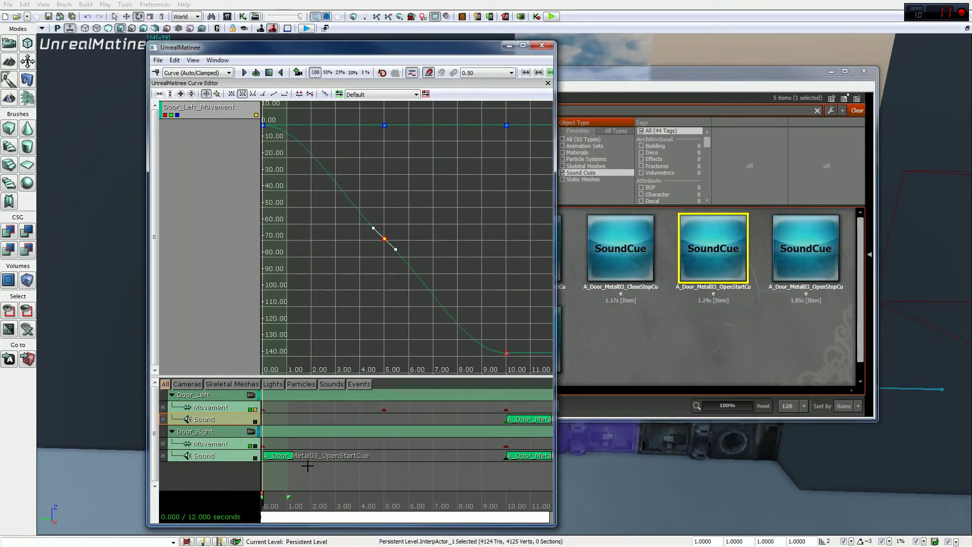
key(Return)
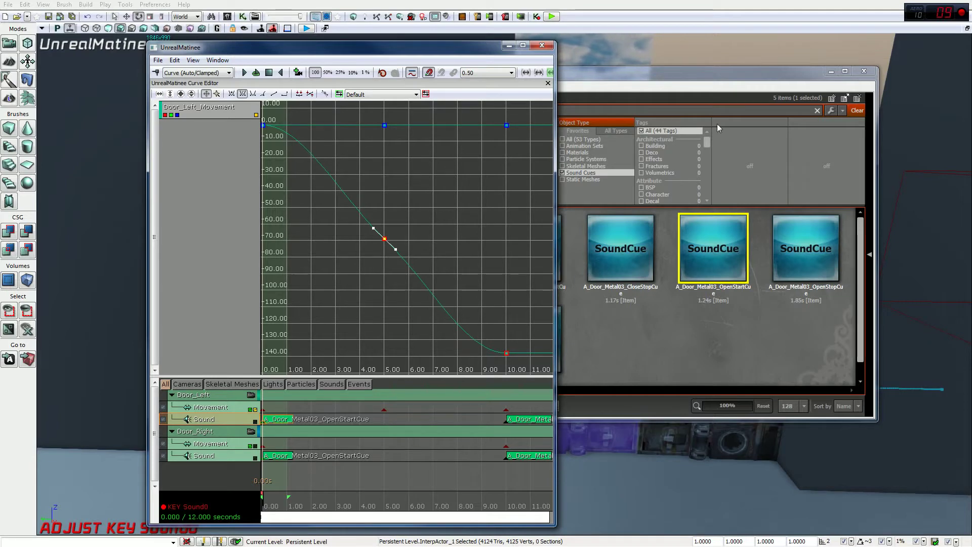
Minimize the Content Browser, move the Matinee window clear of the door and play the opening sequence with its sounds.
click(830, 72)
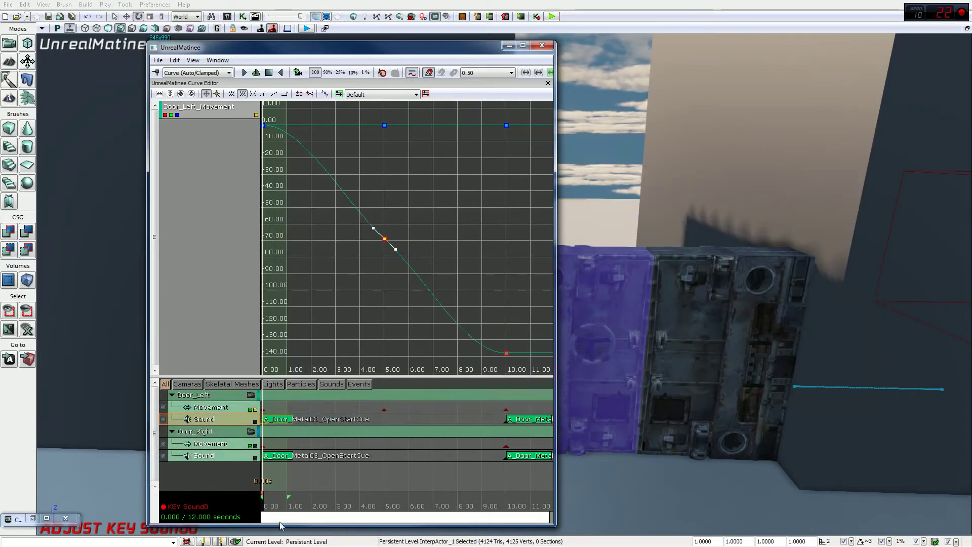
drag(286, 44, 124, 39)
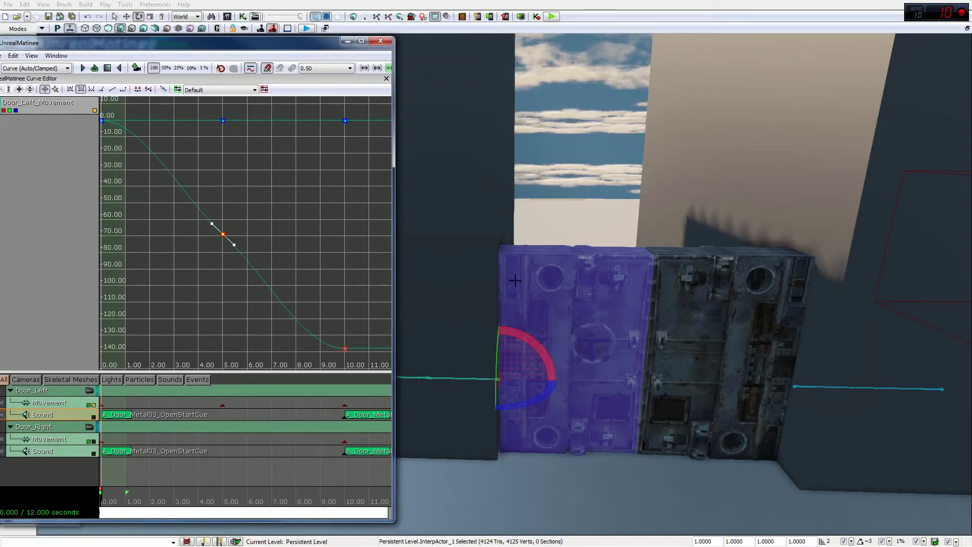
key(space)
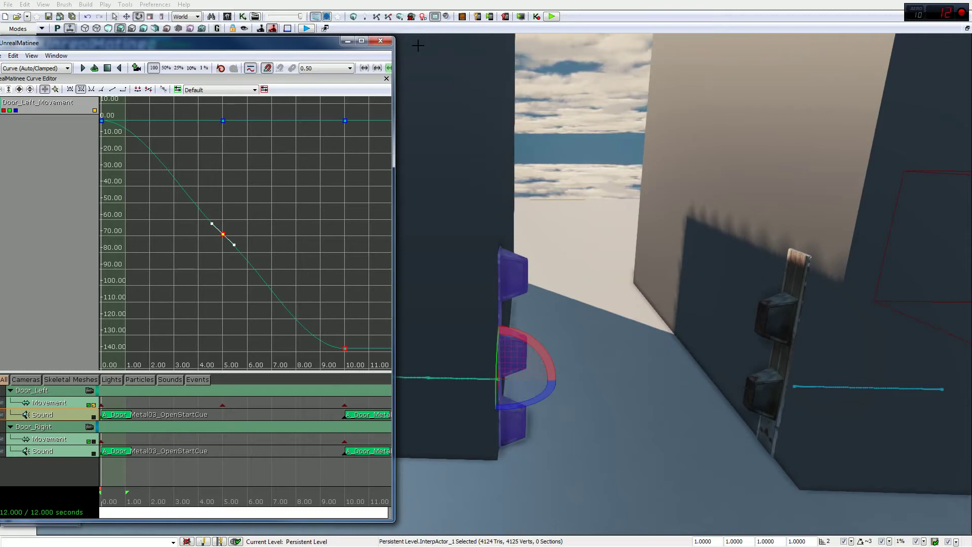
Examine the left door half's Interp Actor sound properties, from Open Sound to Closed Sound, and close its properties window.
click(518, 287)
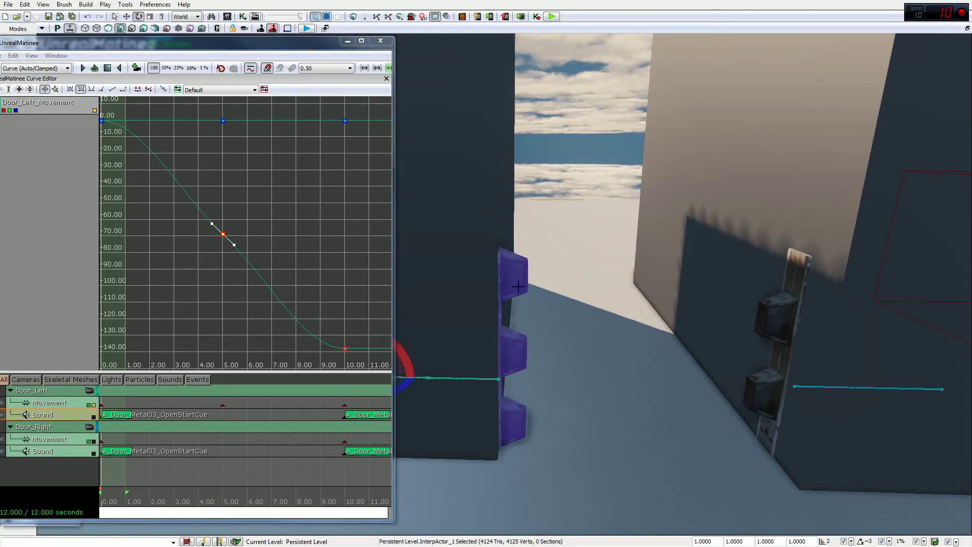
key(F4)
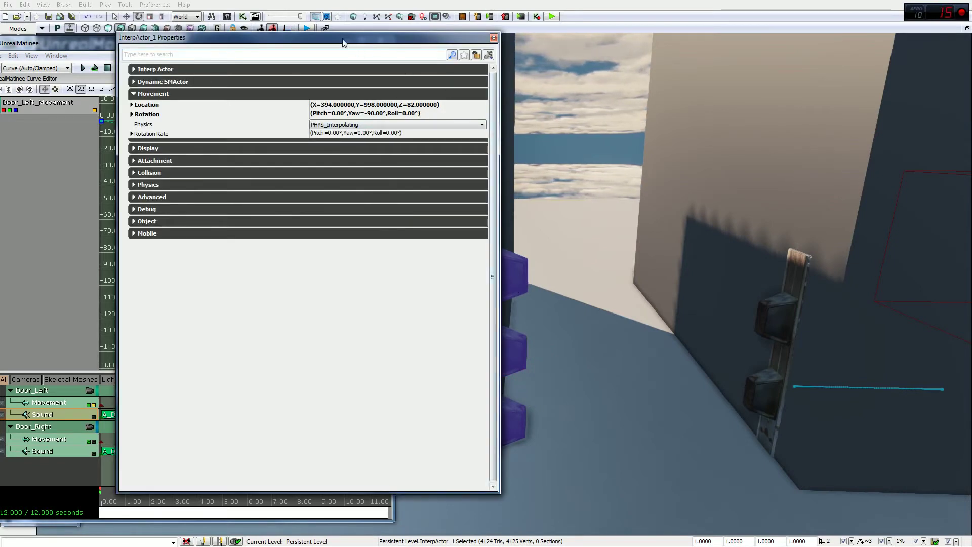
drag(342, 38, 262, 73)
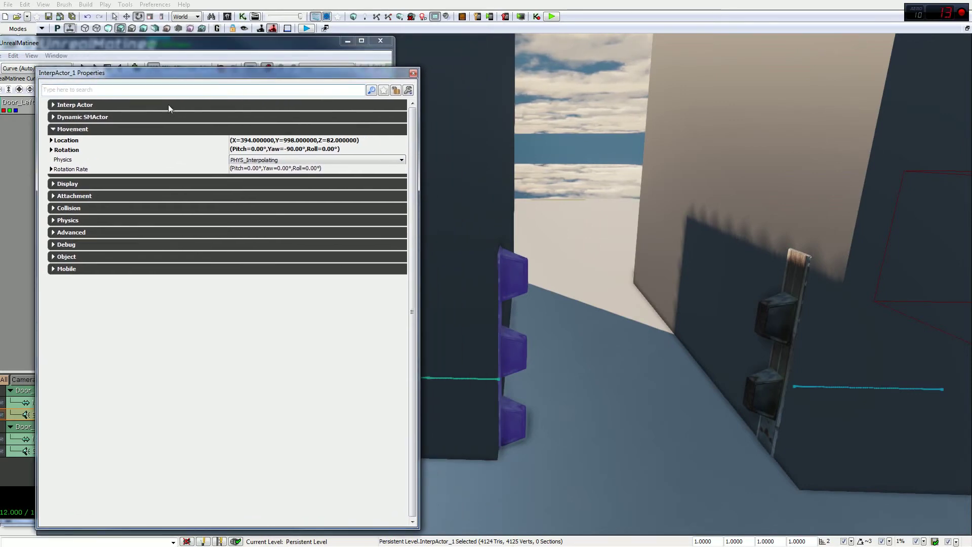
click(99, 106)
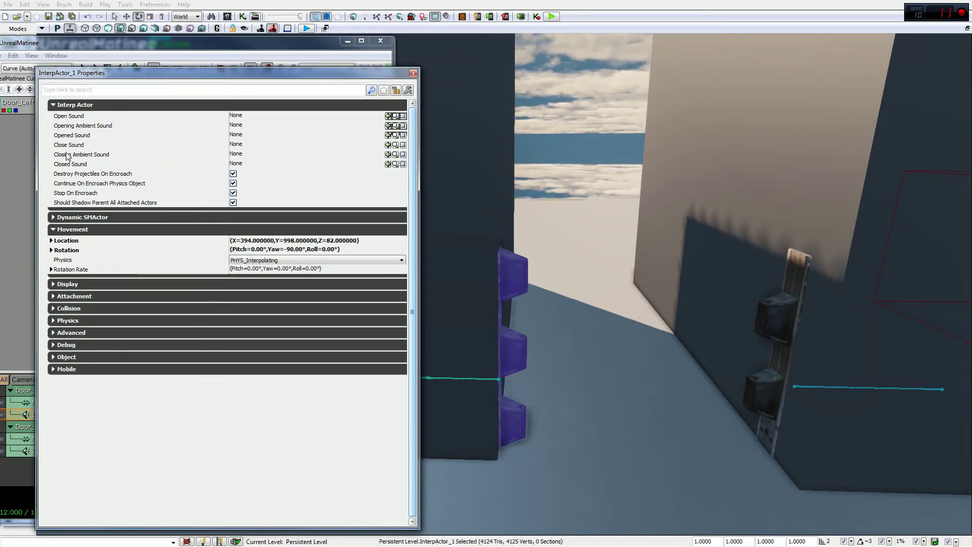
click(84, 165)
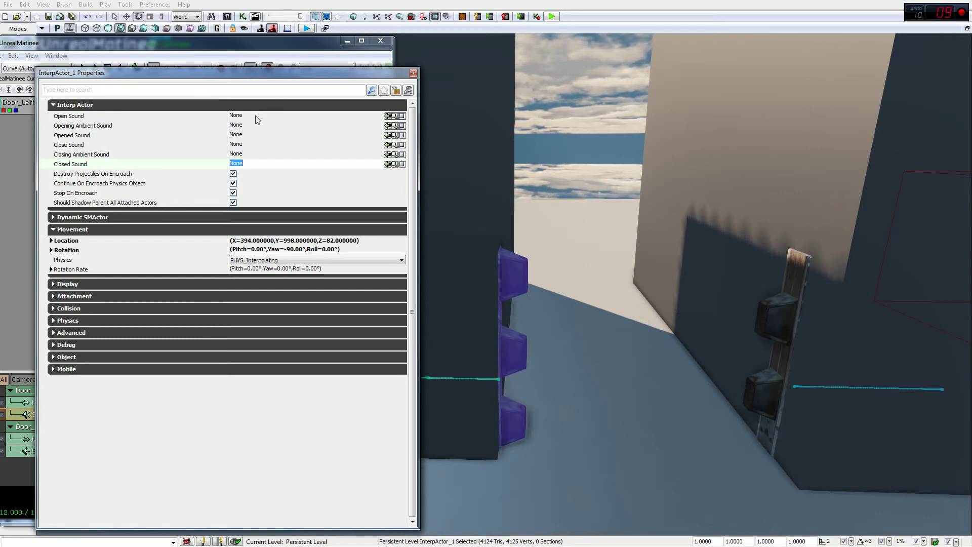
click(413, 72)
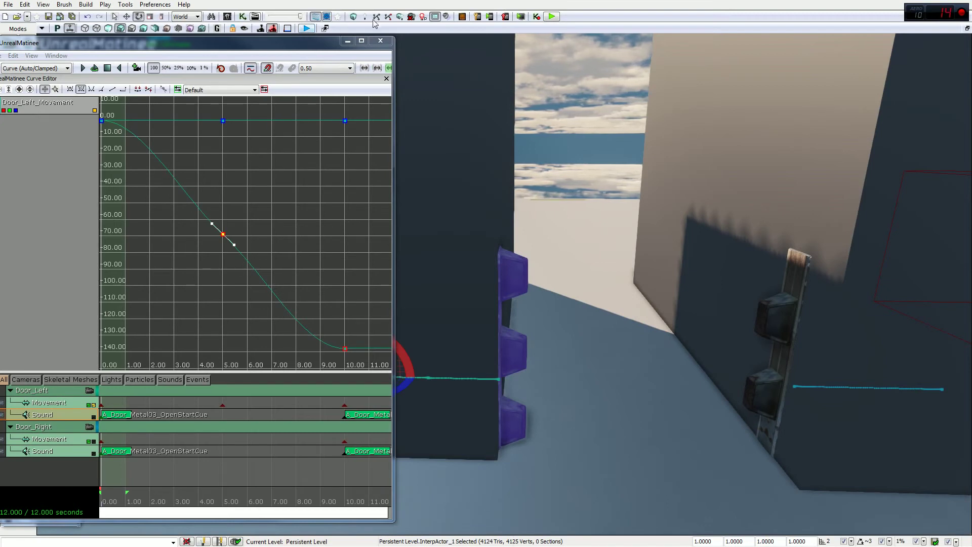
Try an Apply Sound Node action beside the Matinee node in Kismet, delete it and close Kismet.
click(242, 16)
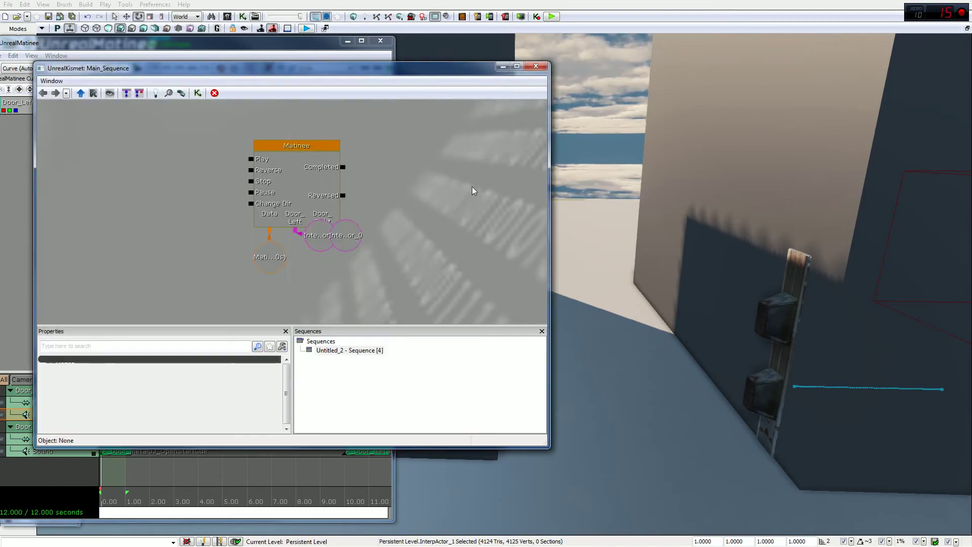
right_click(455, 181)
mouse_move(512, 189)
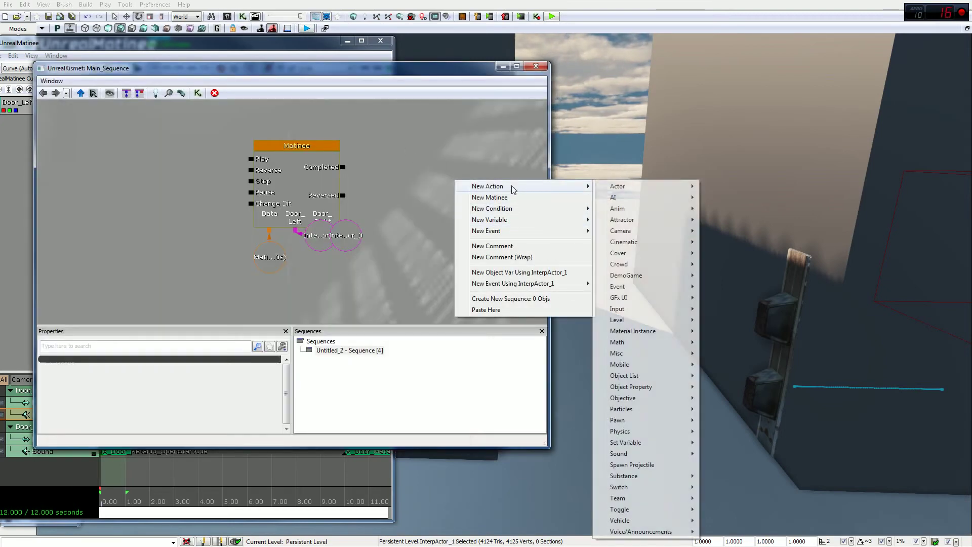
mouse_move(660, 454)
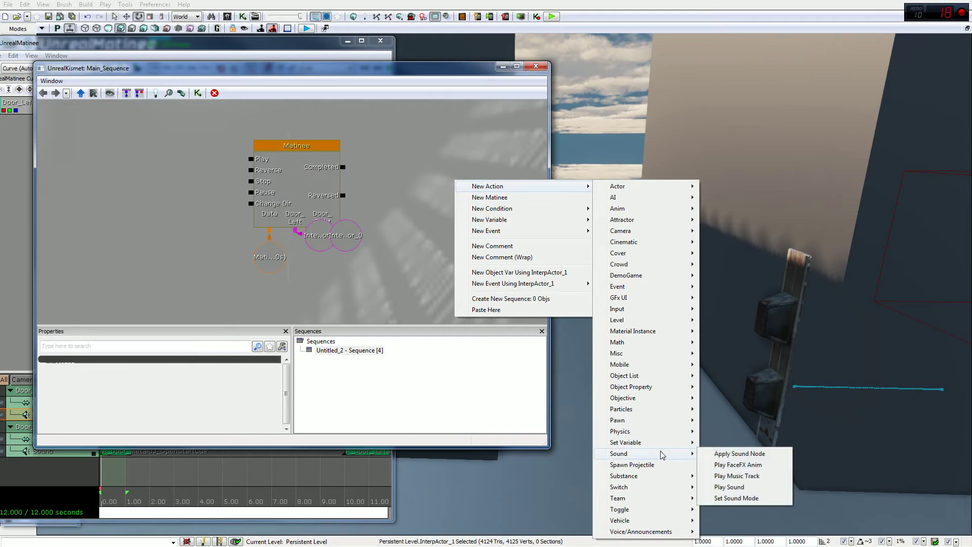
click(738, 454)
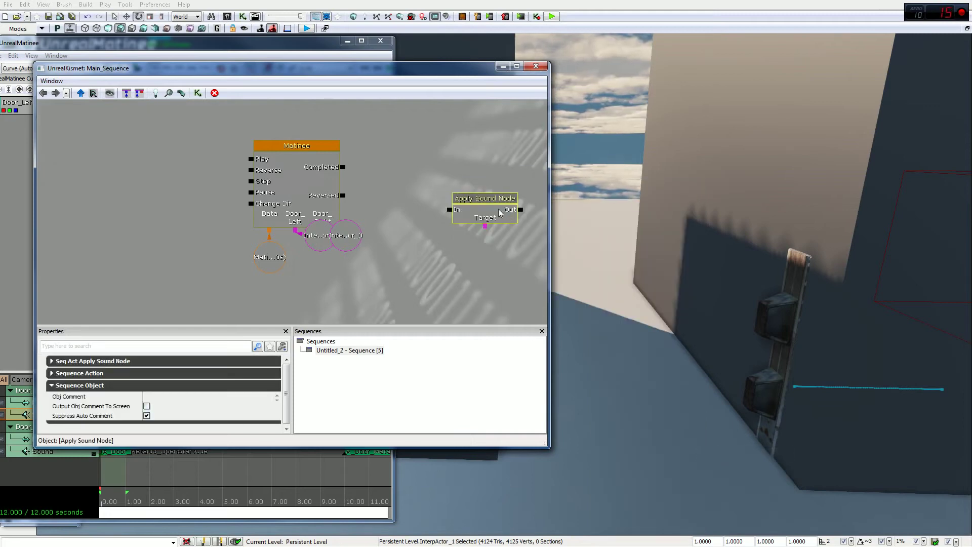
ctrl+drag(500, 212, 443, 205)
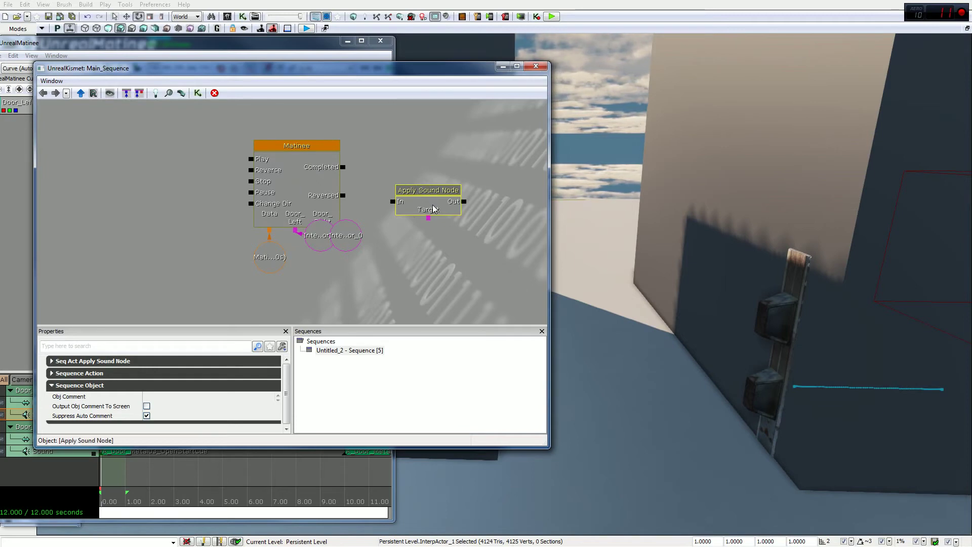
drag(446, 202, 451, 203)
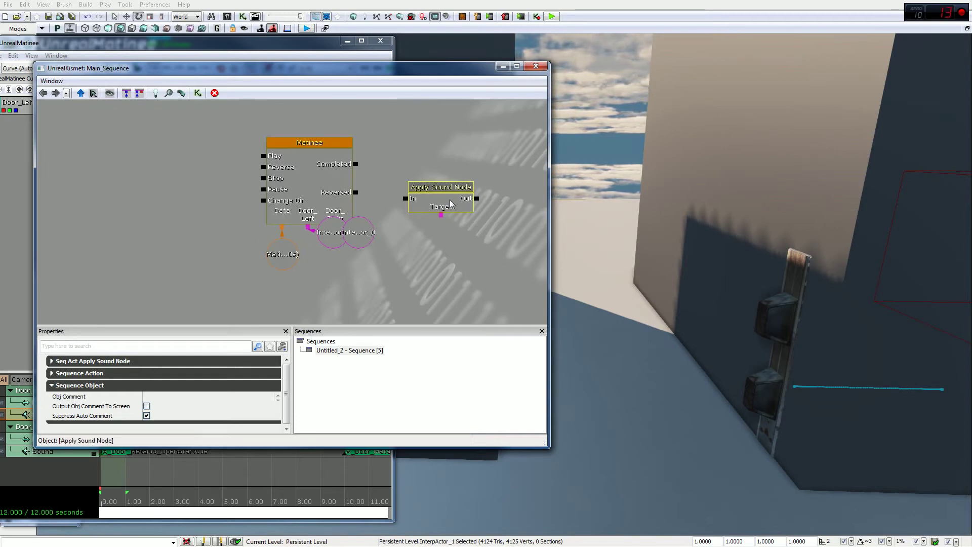
key(Delete)
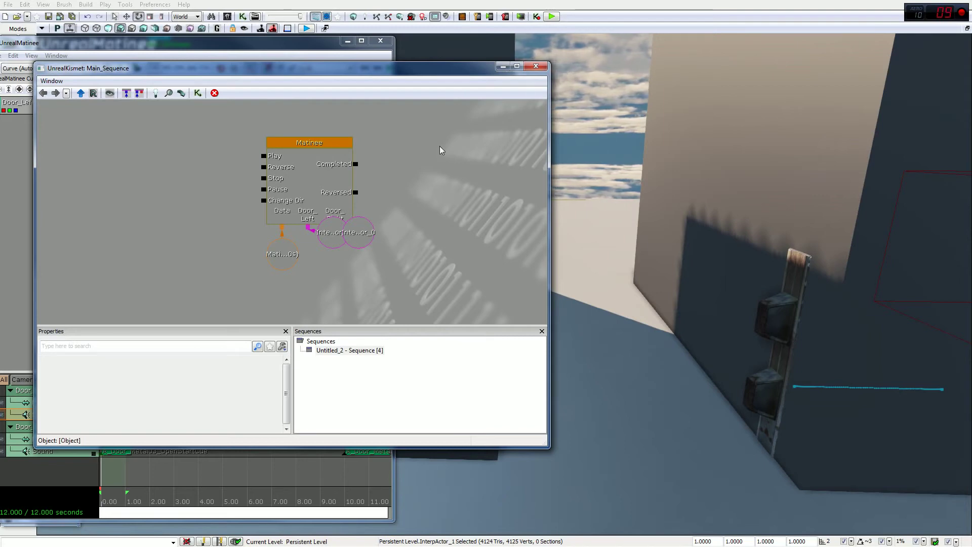
click(536, 66)
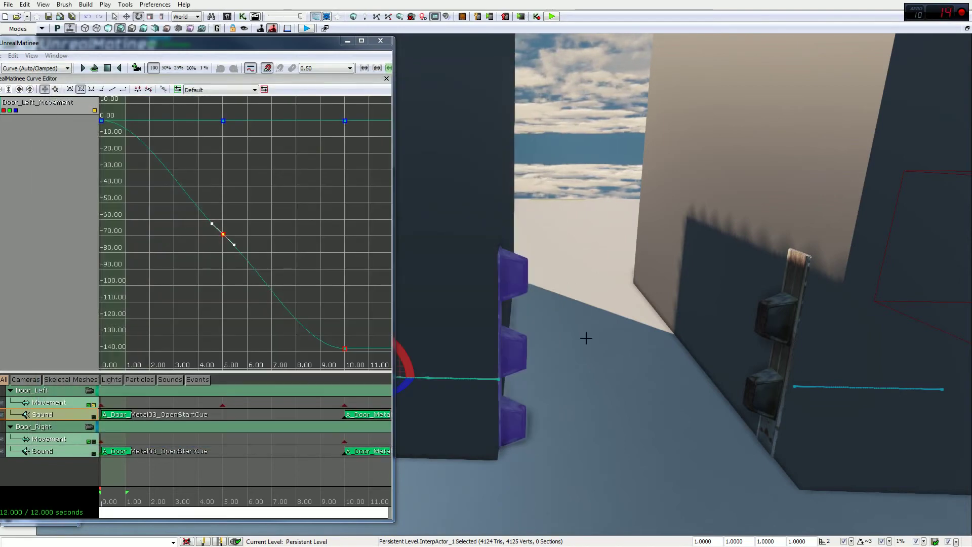
Add a Trigger actor on the floor in front of the open doorway.
right_drag(589, 351, 587, 350)
key(s)
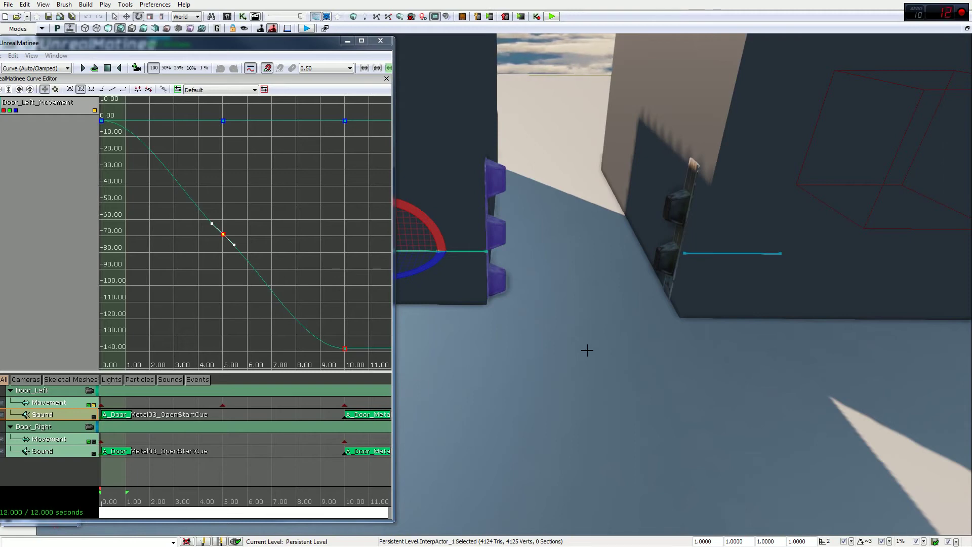
right_click(582, 348)
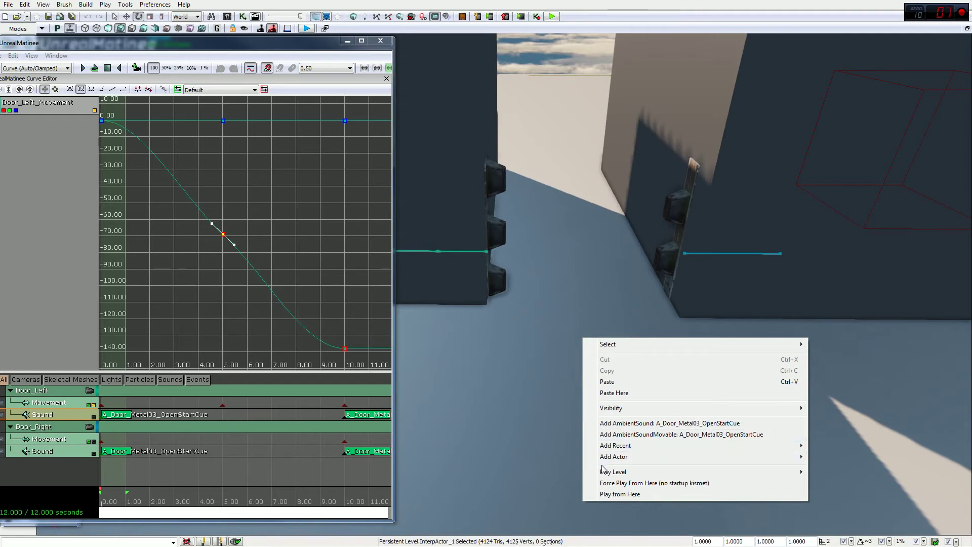
mouse_move(611, 460)
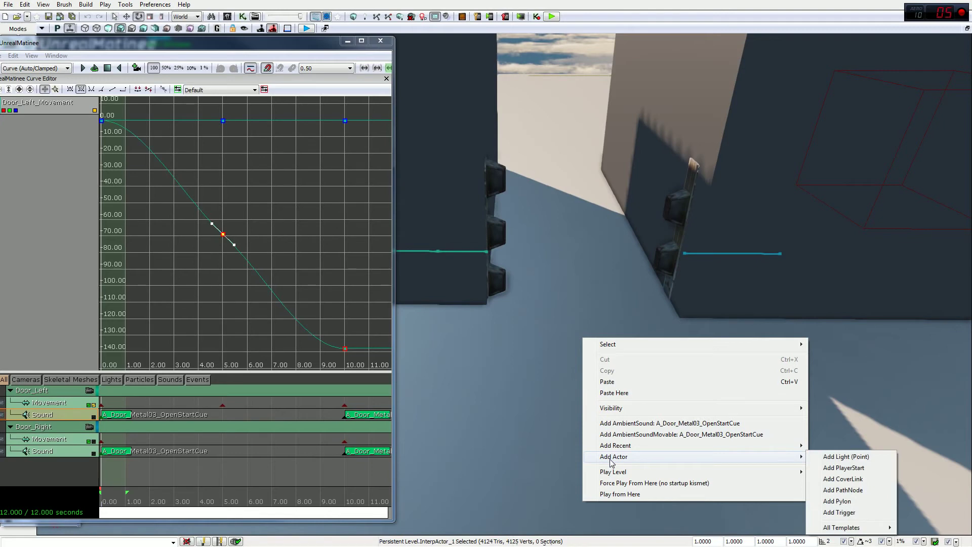
click(835, 513)
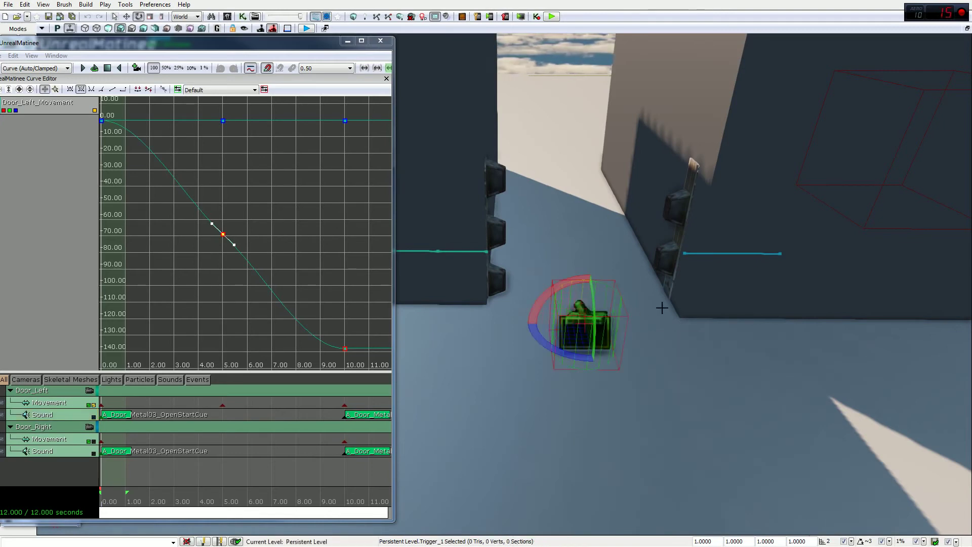
Look at the new trigger up close and toggle game view on and off to check its in-game visibility.
drag(832, 513, 710, 230)
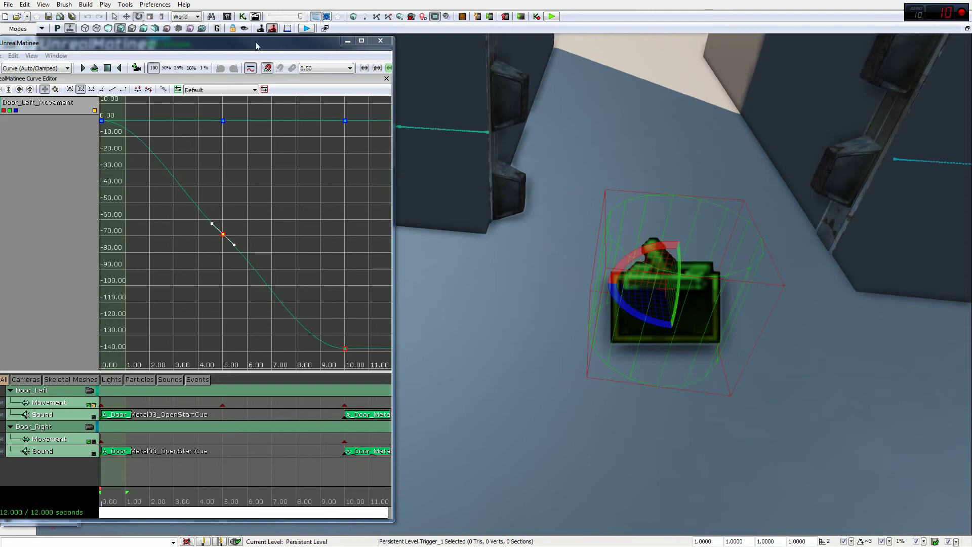
click(217, 29)
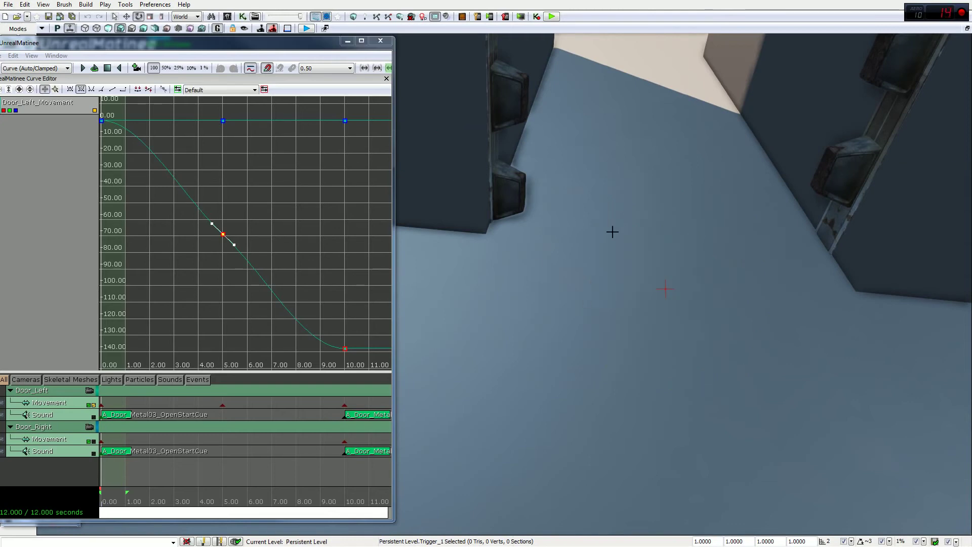
click(217, 29)
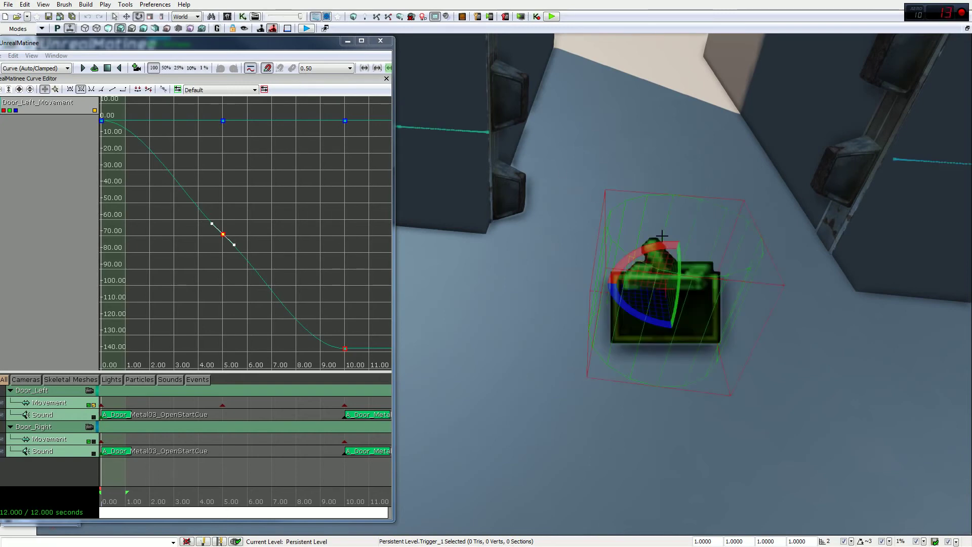
Set the trigger's Collision Height to 100, try 0 for comparison and set it back to 100.
drag(683, 284, 683, 304)
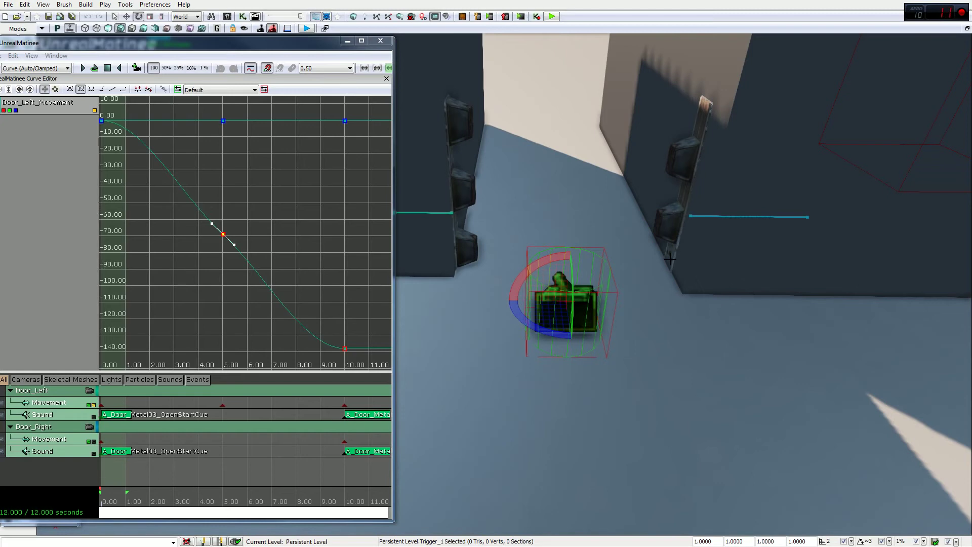
key(F4)
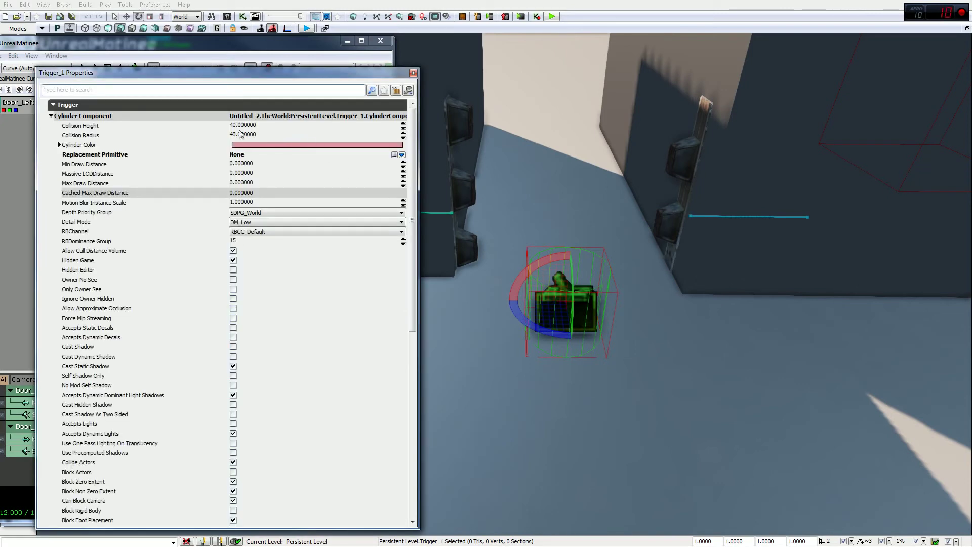
click(234, 126)
text(100)
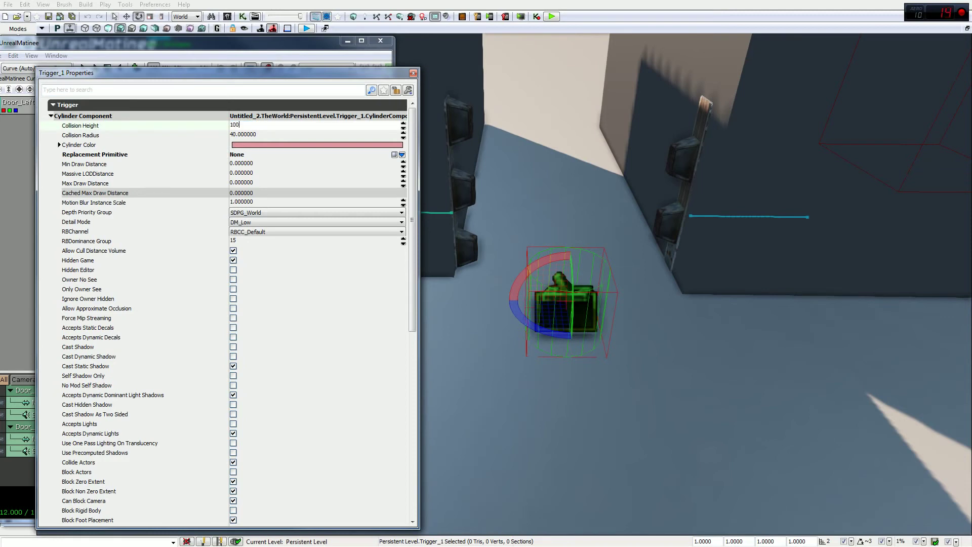
key(Return)
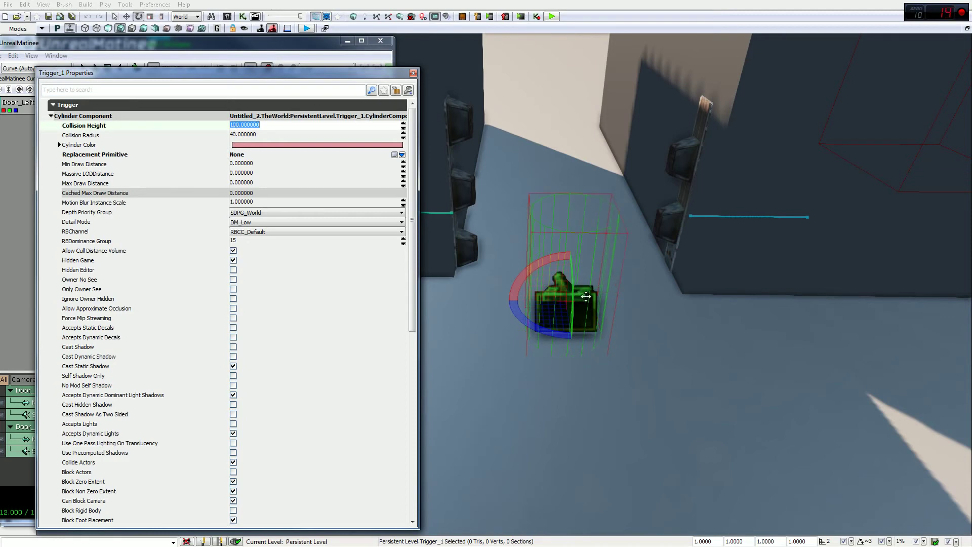
text(0)
key(Return)
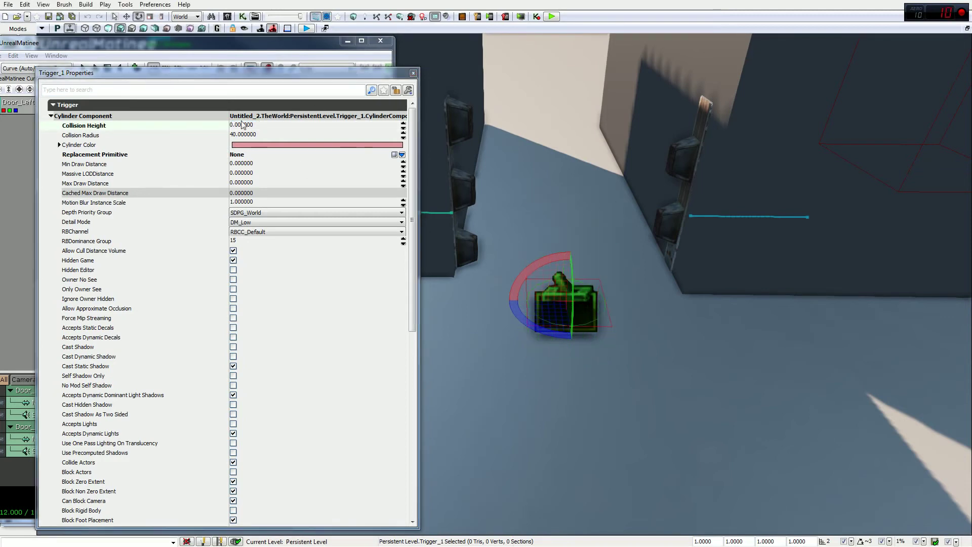
click(238, 126)
text(100)
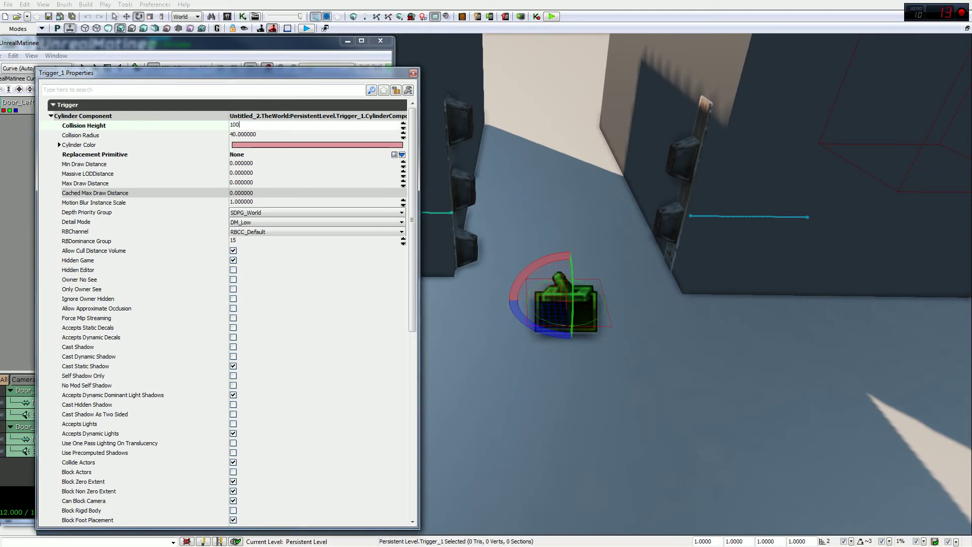
key(Return)
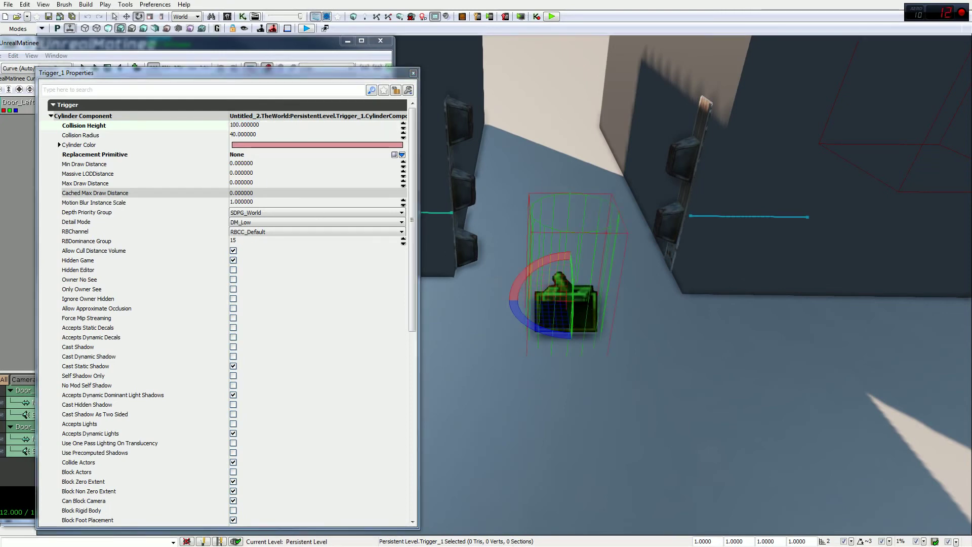
Raise the trigger so its collision cylinder stands on the floor and set its Collision Radius to 200.
key(w)
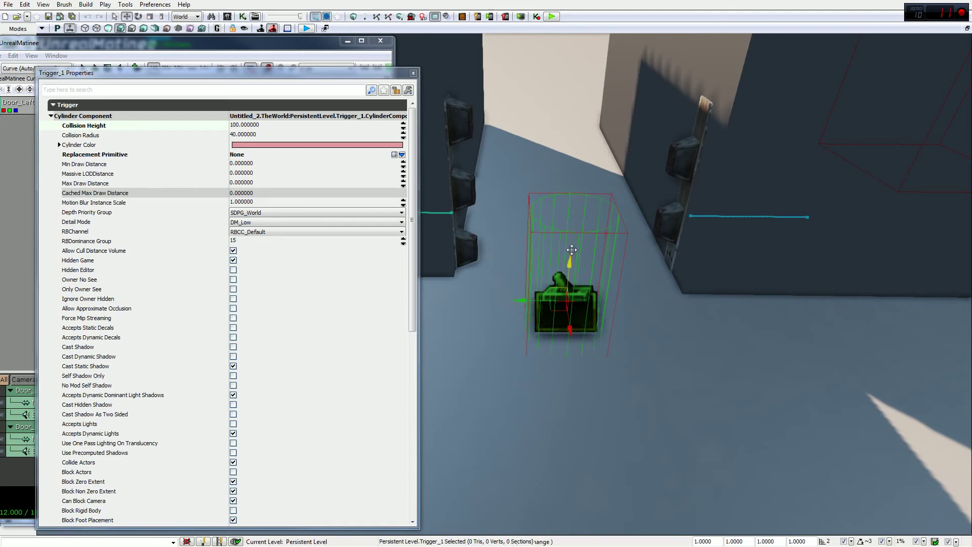
drag(574, 255, 577, 204)
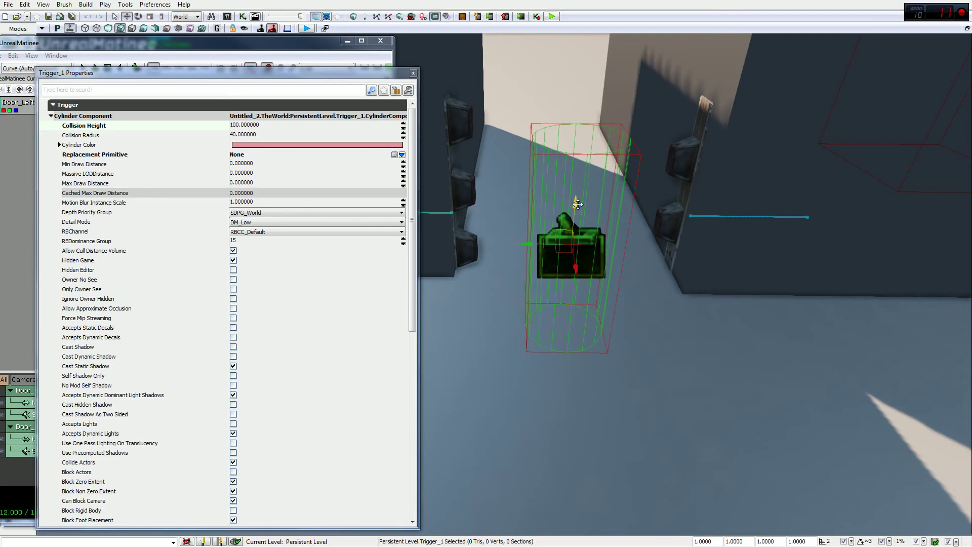
click(229, 138)
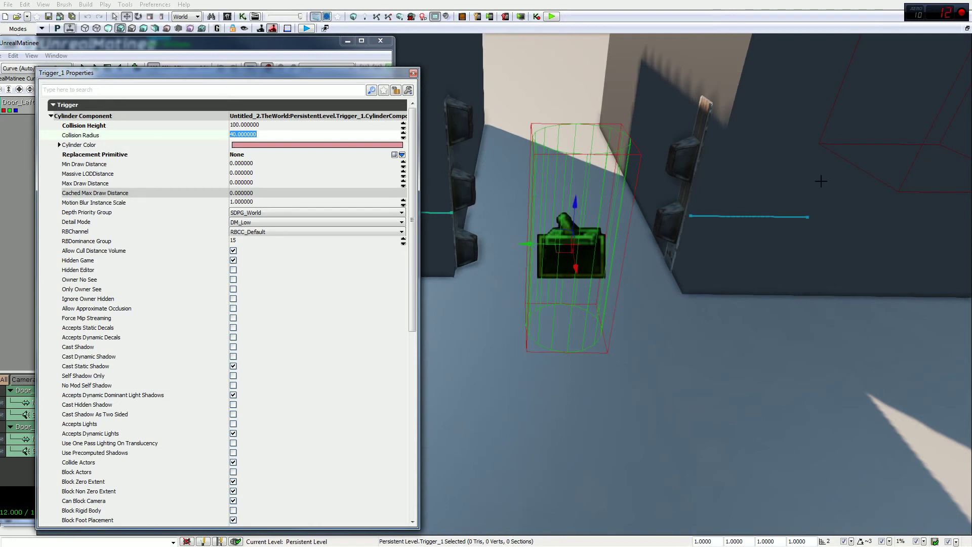
text(200)
key(Return)
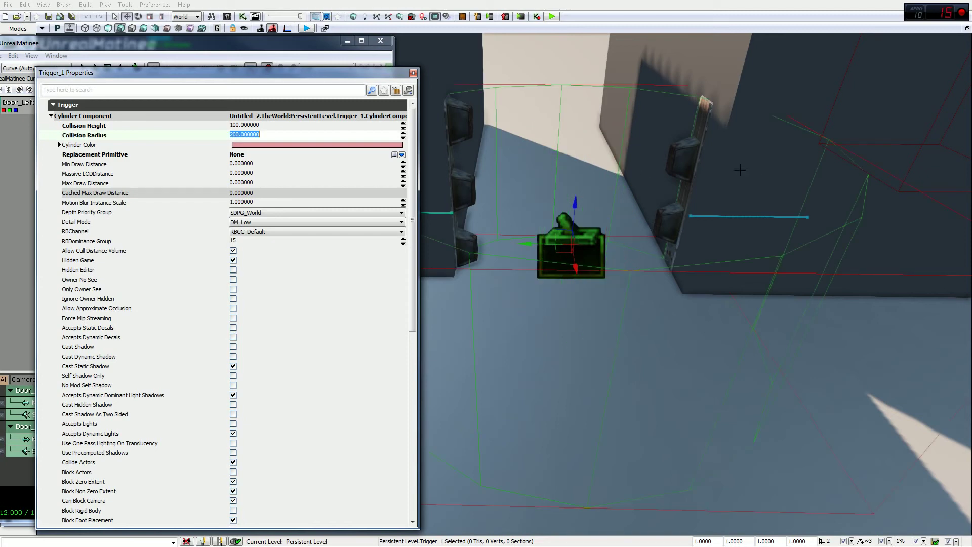
Move the trigger a little away from the doorway, and close its properties and the Matinee editor.
drag(573, 268, 584, 310)
right_drag(676, 260, 644, 223)
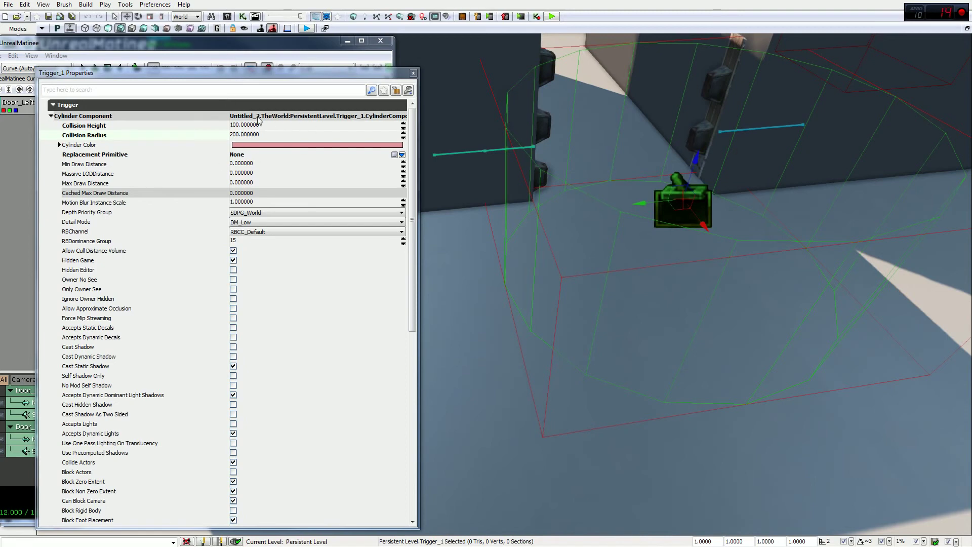
click(244, 127)
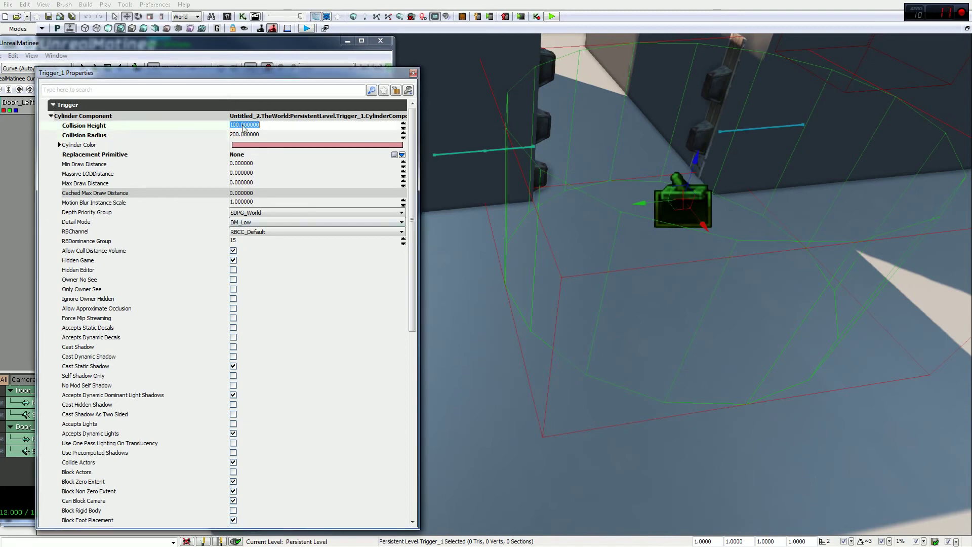
click(243, 136)
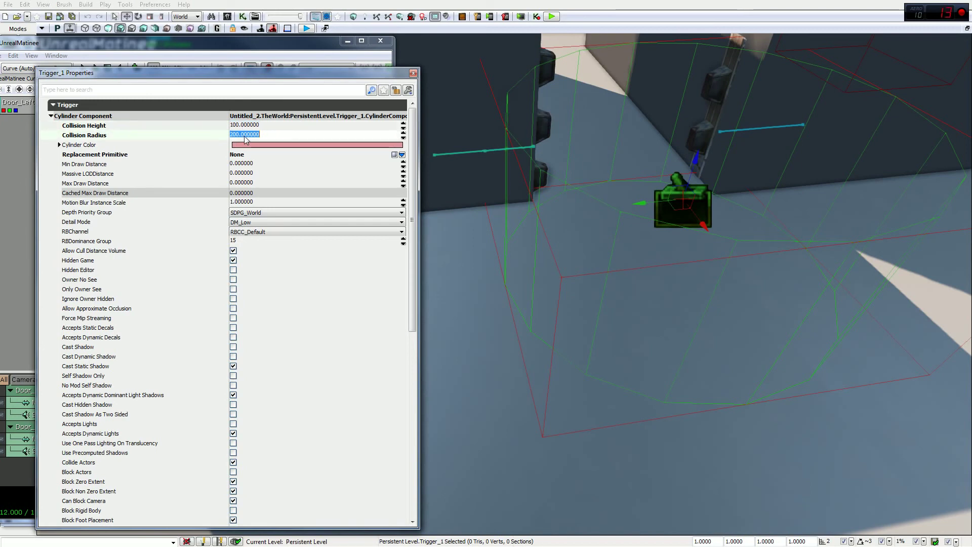
click(413, 73)
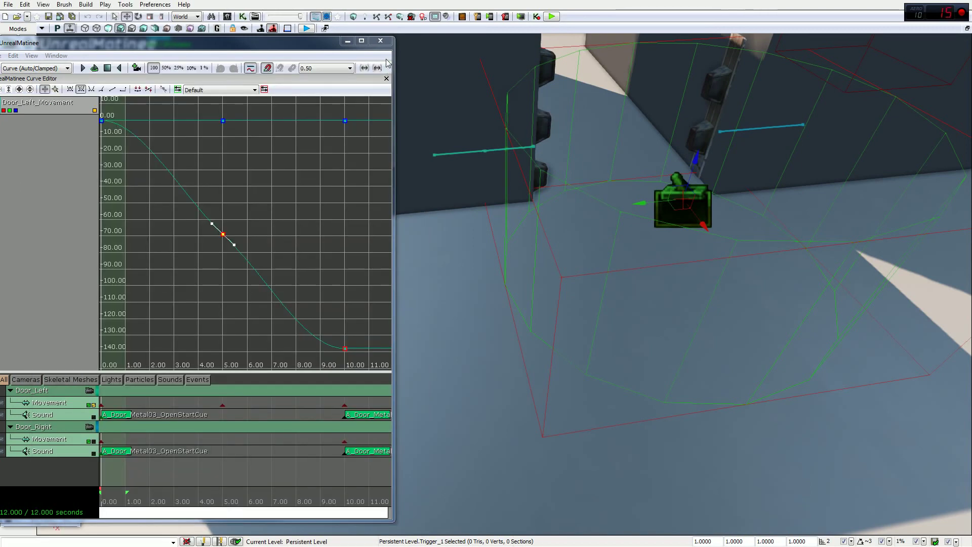
click(380, 40)
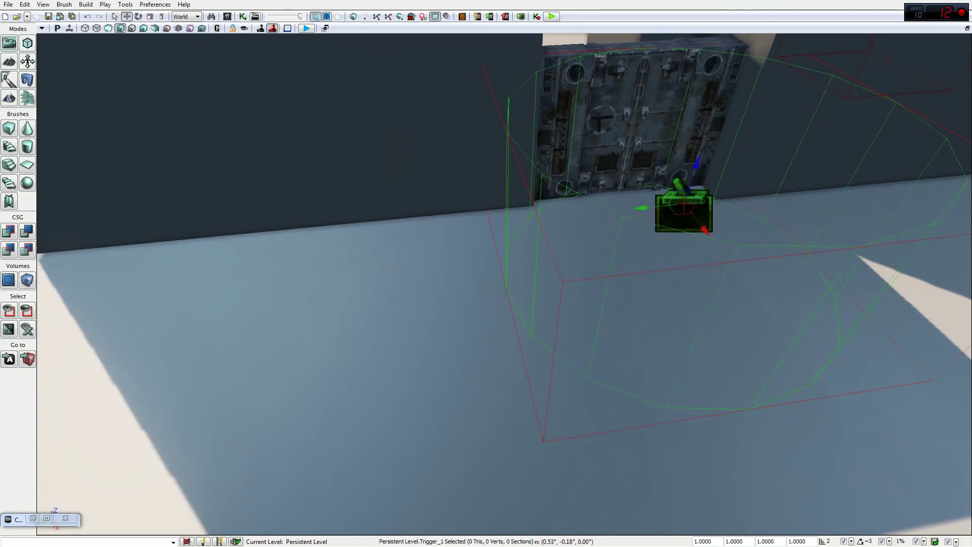
Open Kismet and spread the two overlapping door object variables apart beneath the Matinee node.
key(Home)
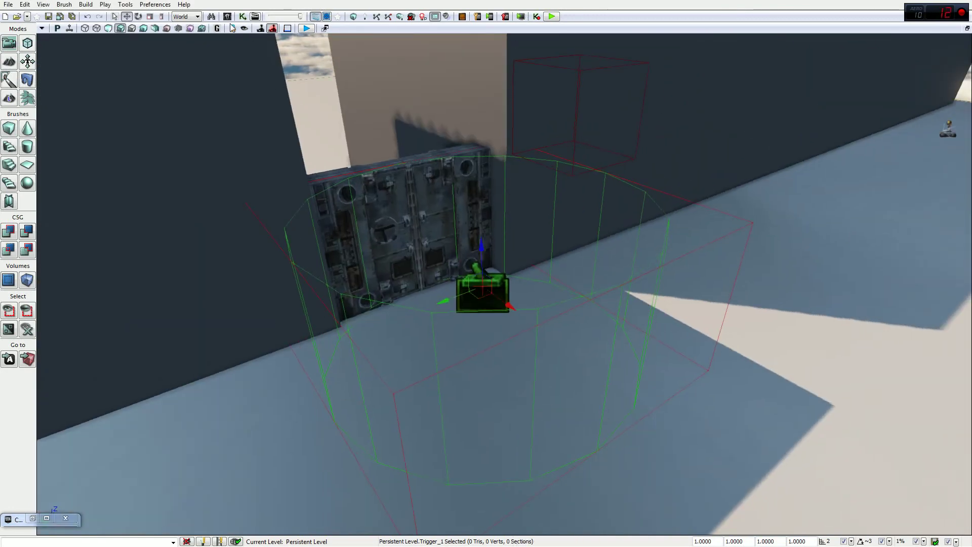
click(243, 16)
click(331, 233)
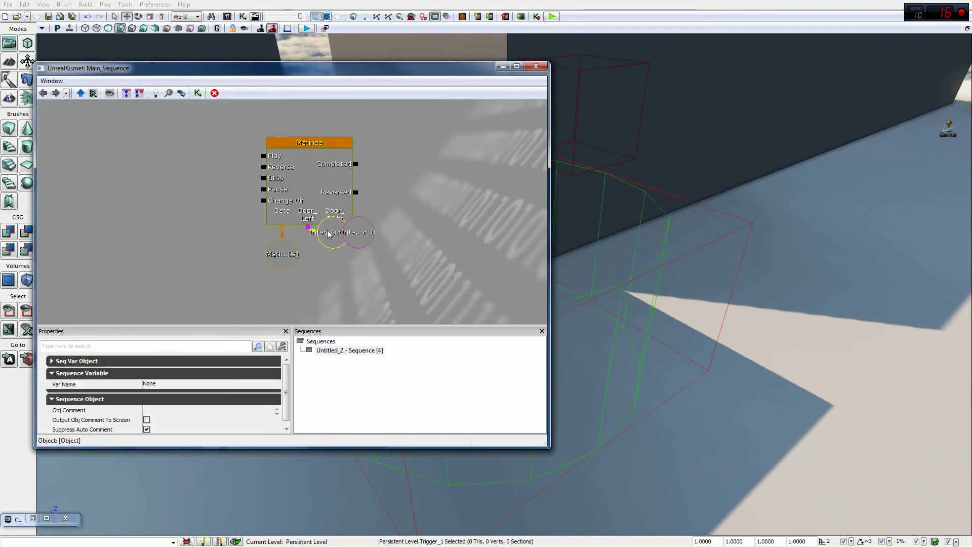
drag(332, 234, 356, 248)
click(356, 232)
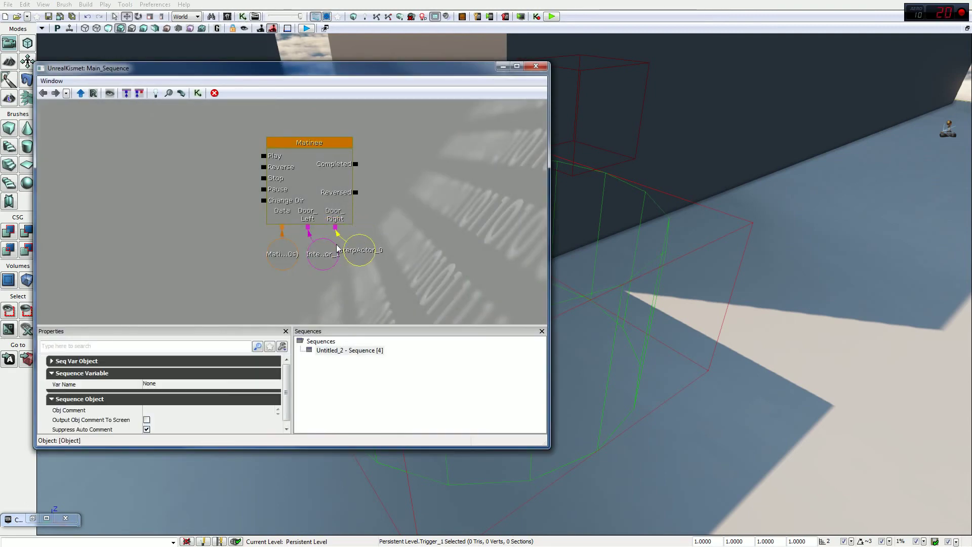
drag(420, 210, 462, 215)
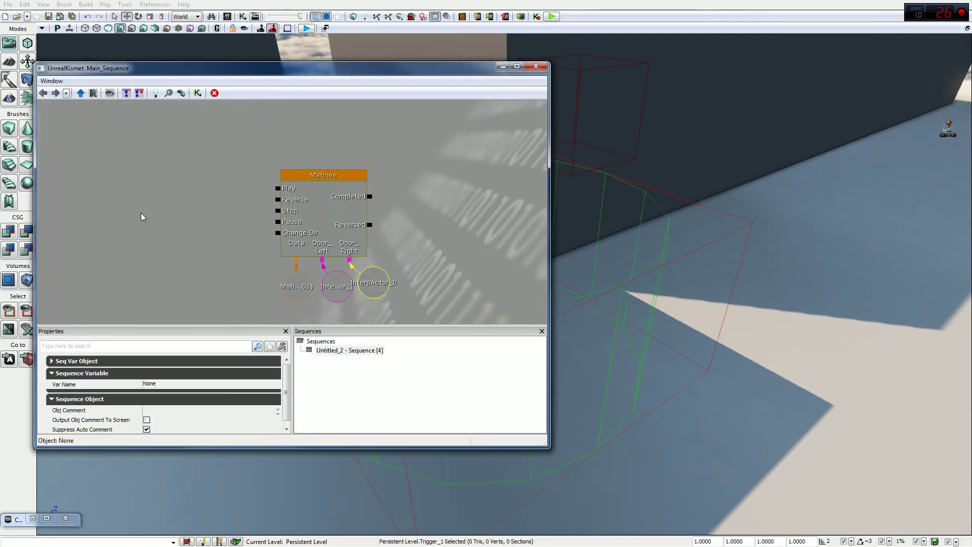
drag(144, 215, 202, 210)
drag(265, 74, 461, 63)
Add a Touch event for the selected trigger beside the Matinee node in the Kismet sequence.
right_click(373, 143)
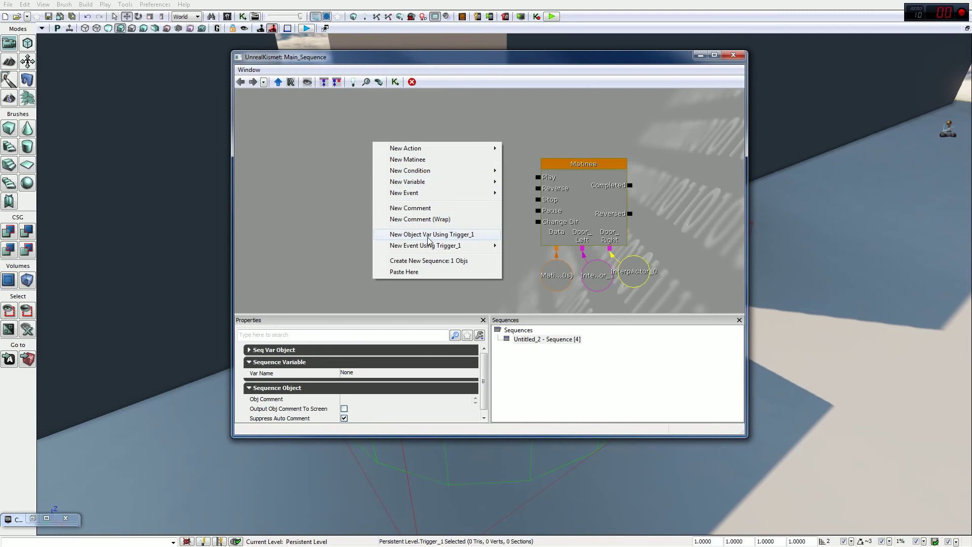
mouse_move(426, 251)
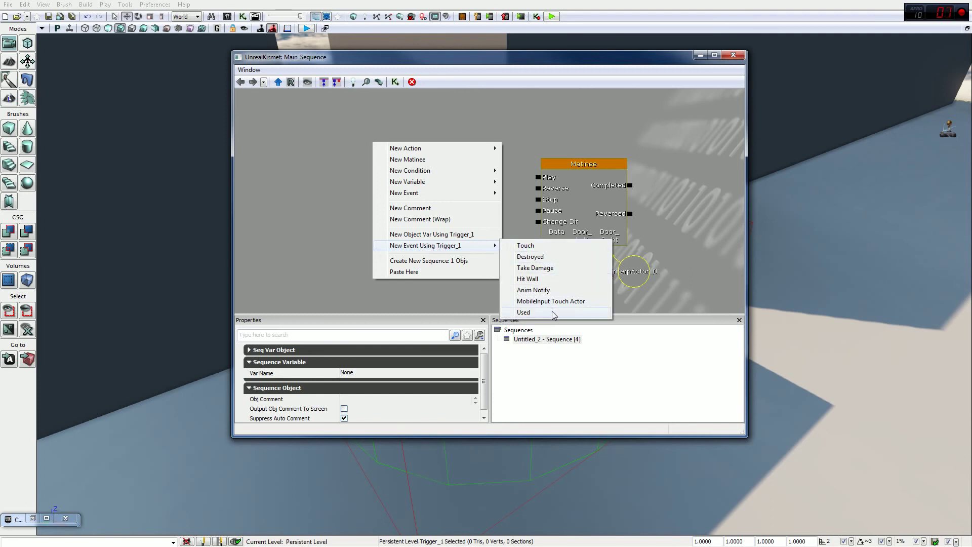
click(532, 246)
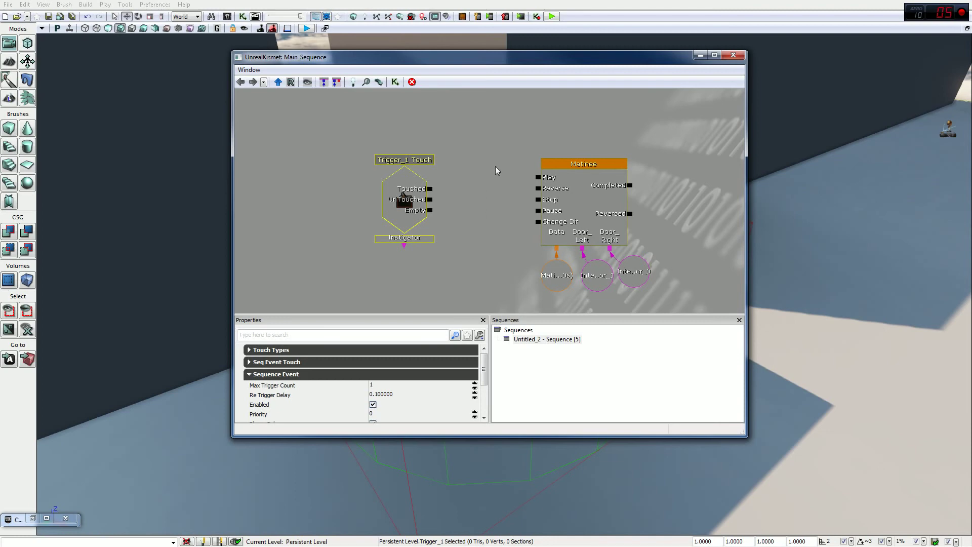
drag(458, 61, 760, 84)
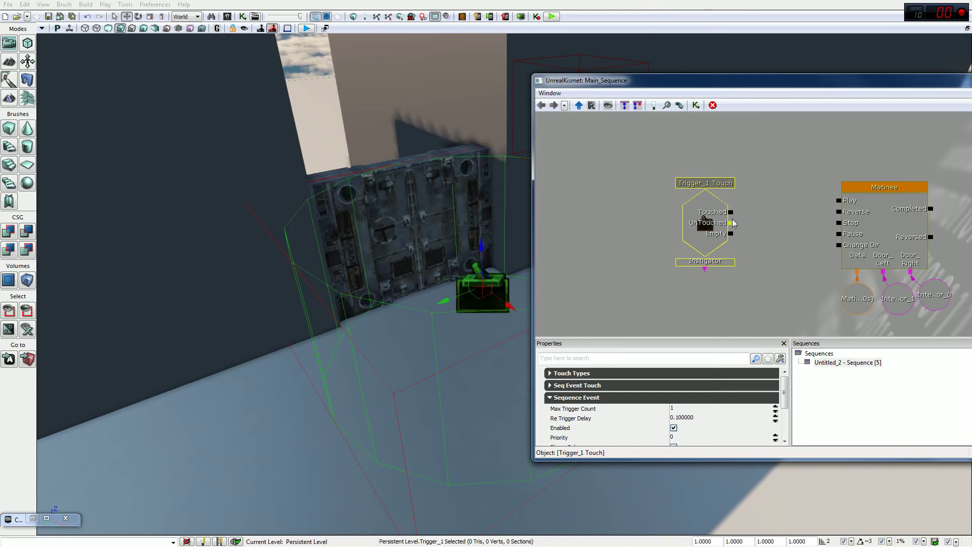
Connect the trigger event's Touched output to the Matinee node's Play input.
mouse_move(731, 222)
mouse_down()
mouse_move(839, 213)
mouse_move(737, 218)
mouse_up()
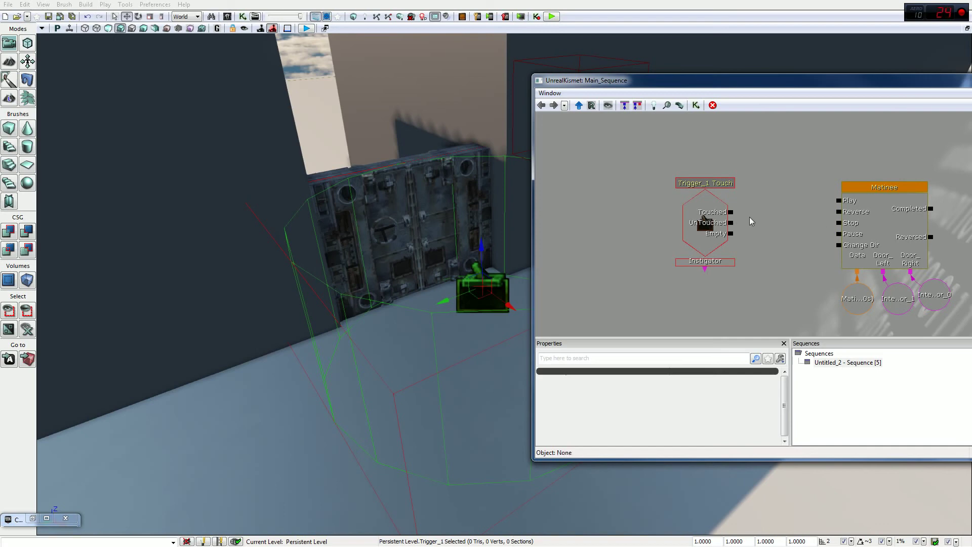
click(747, 220)
click(736, 221)
click(748, 217)
click(734, 210)
drag(736, 213, 839, 201)
Set the trigger Touch event's Max Trigger Count to 0 and close Kismet.
click(716, 224)
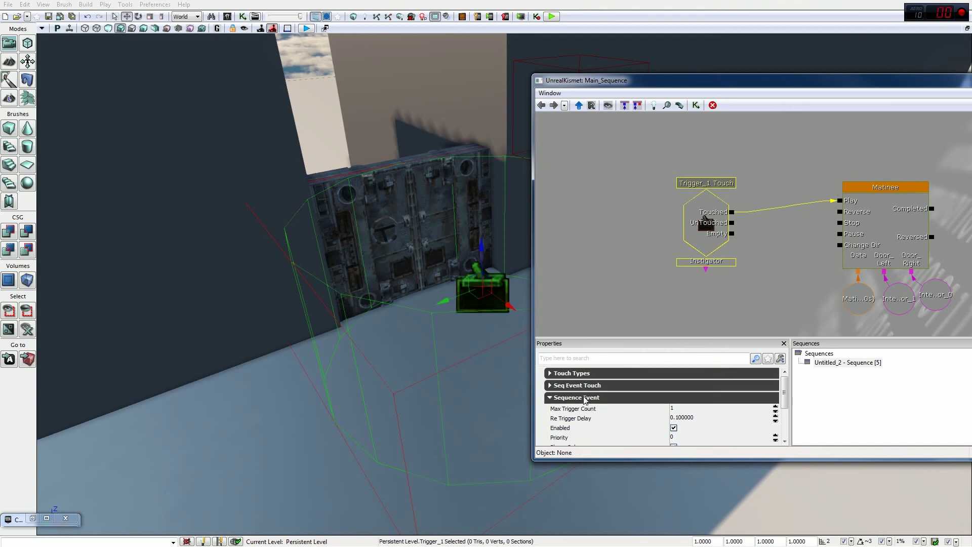
click(678, 410)
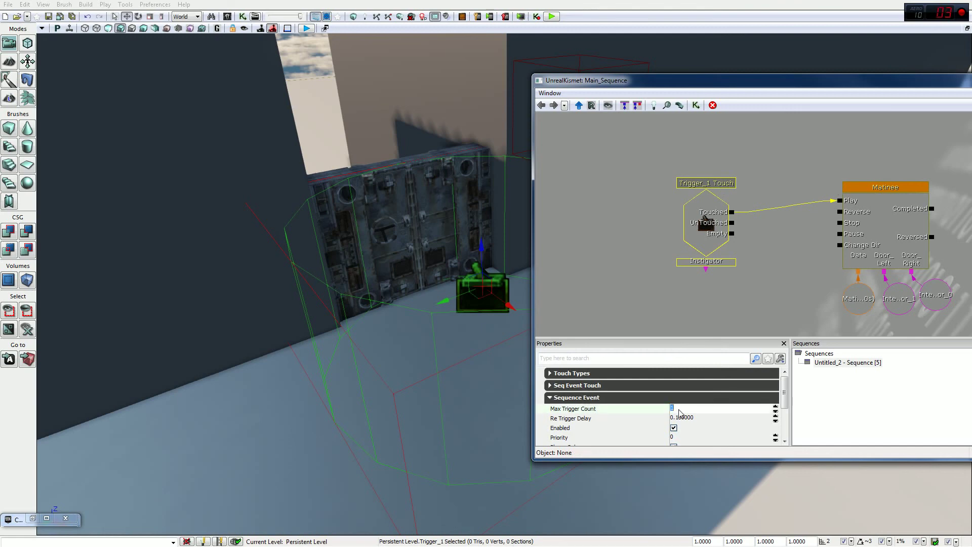
text(0)
key(Return)
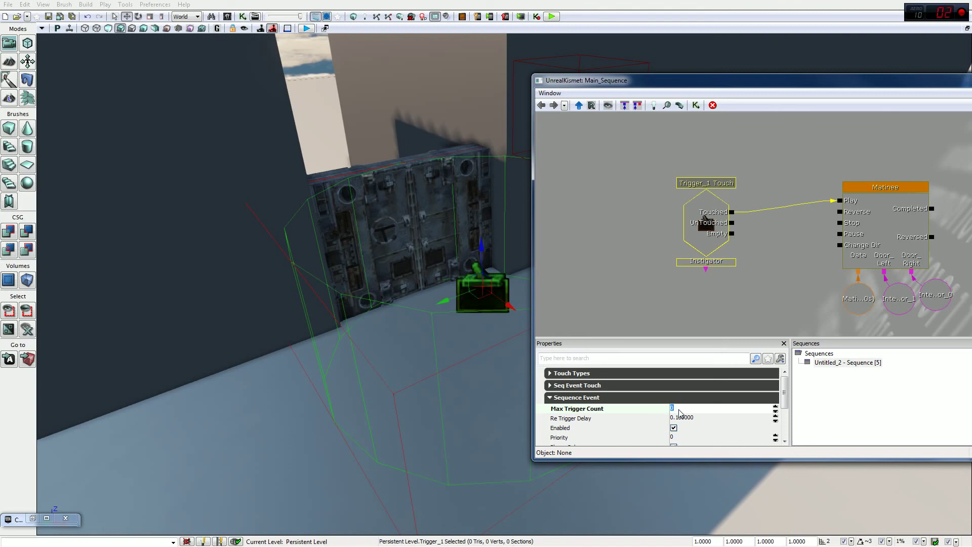
drag(654, 85, 378, 97)
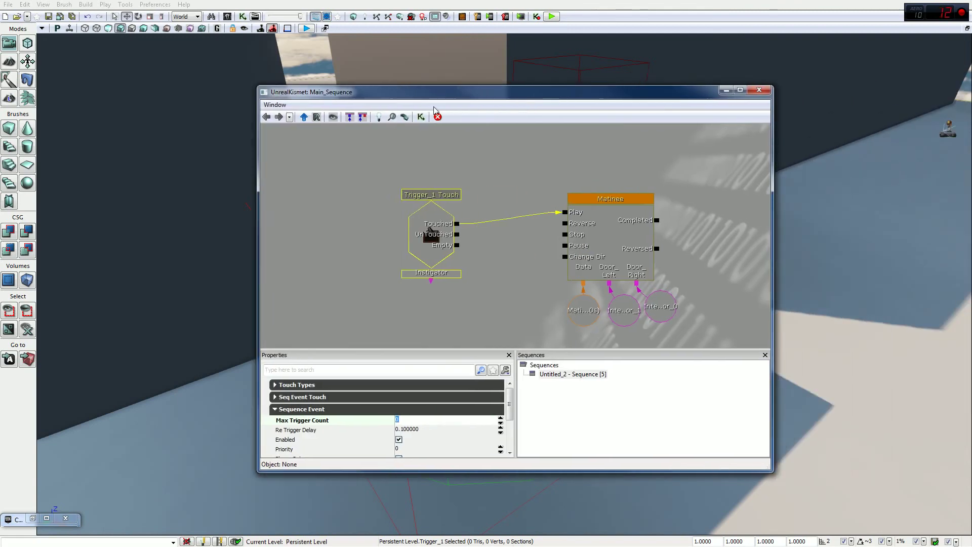
click(760, 90)
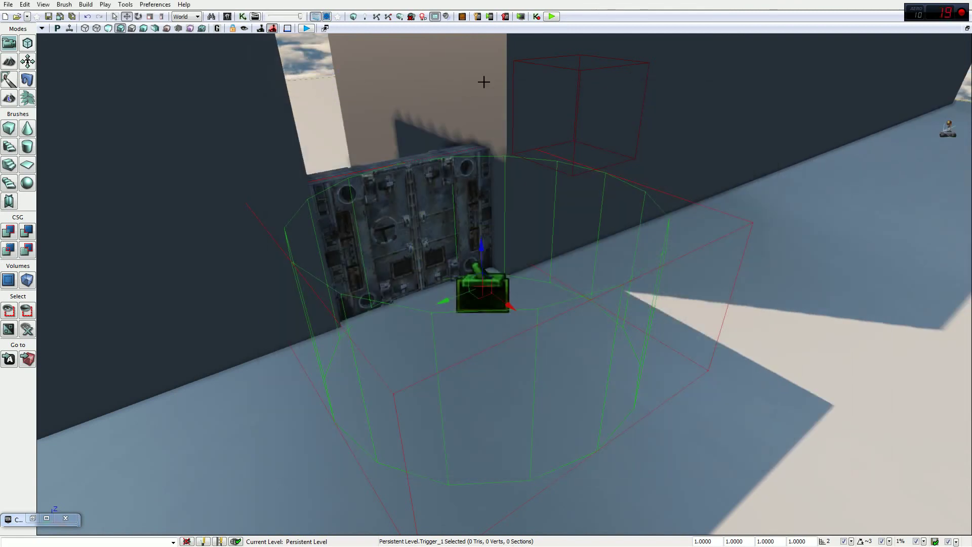
Play the level in a preview window and walk up to the blast door to test the trigger.
click(551, 17)
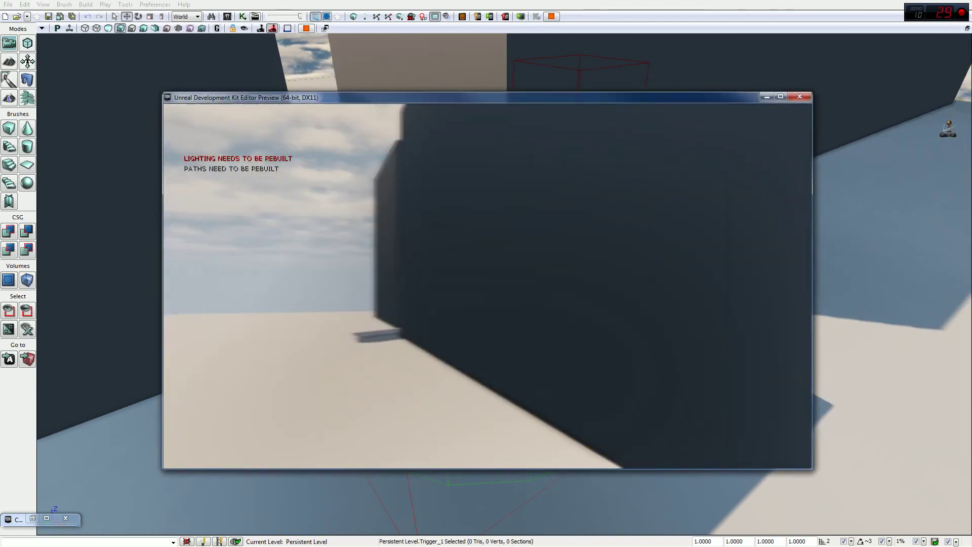
key(w)
key(a)
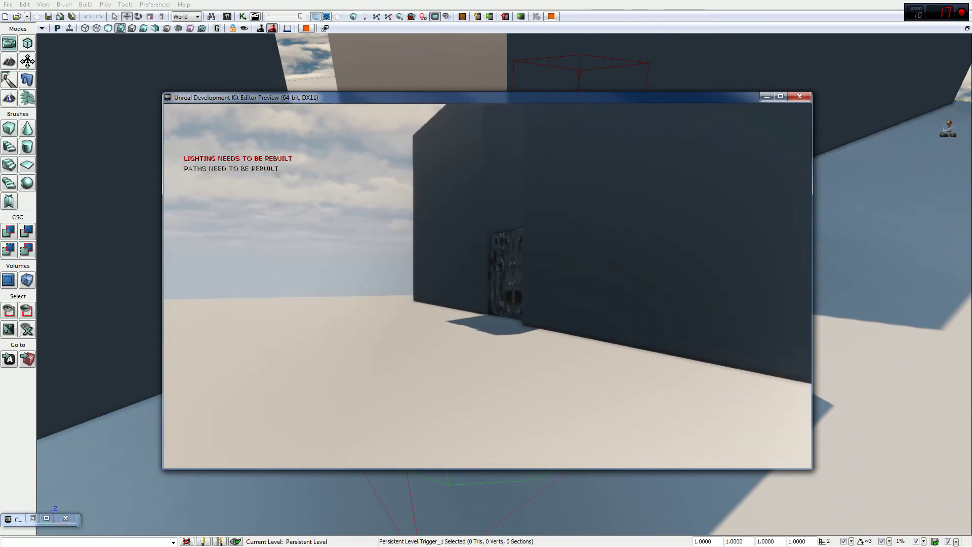
key(w)
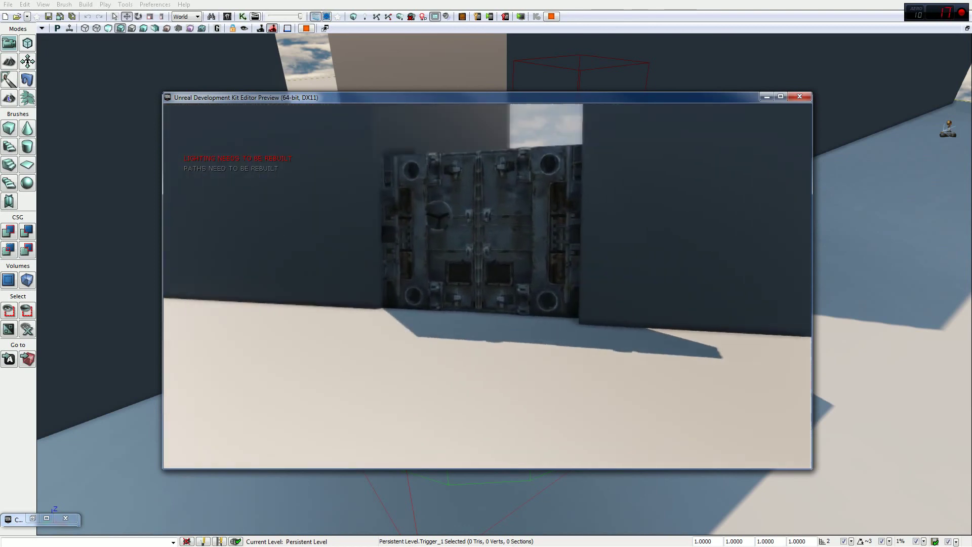
key(w)
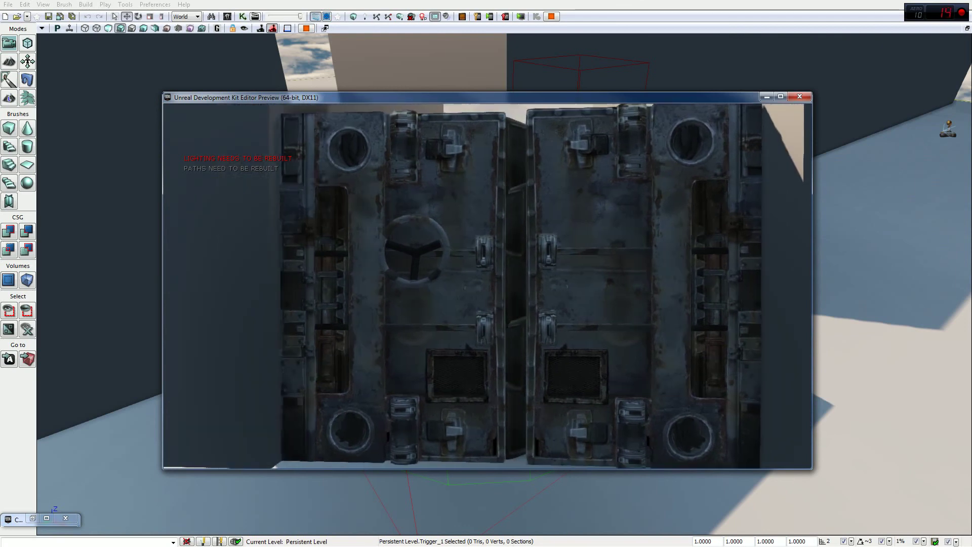